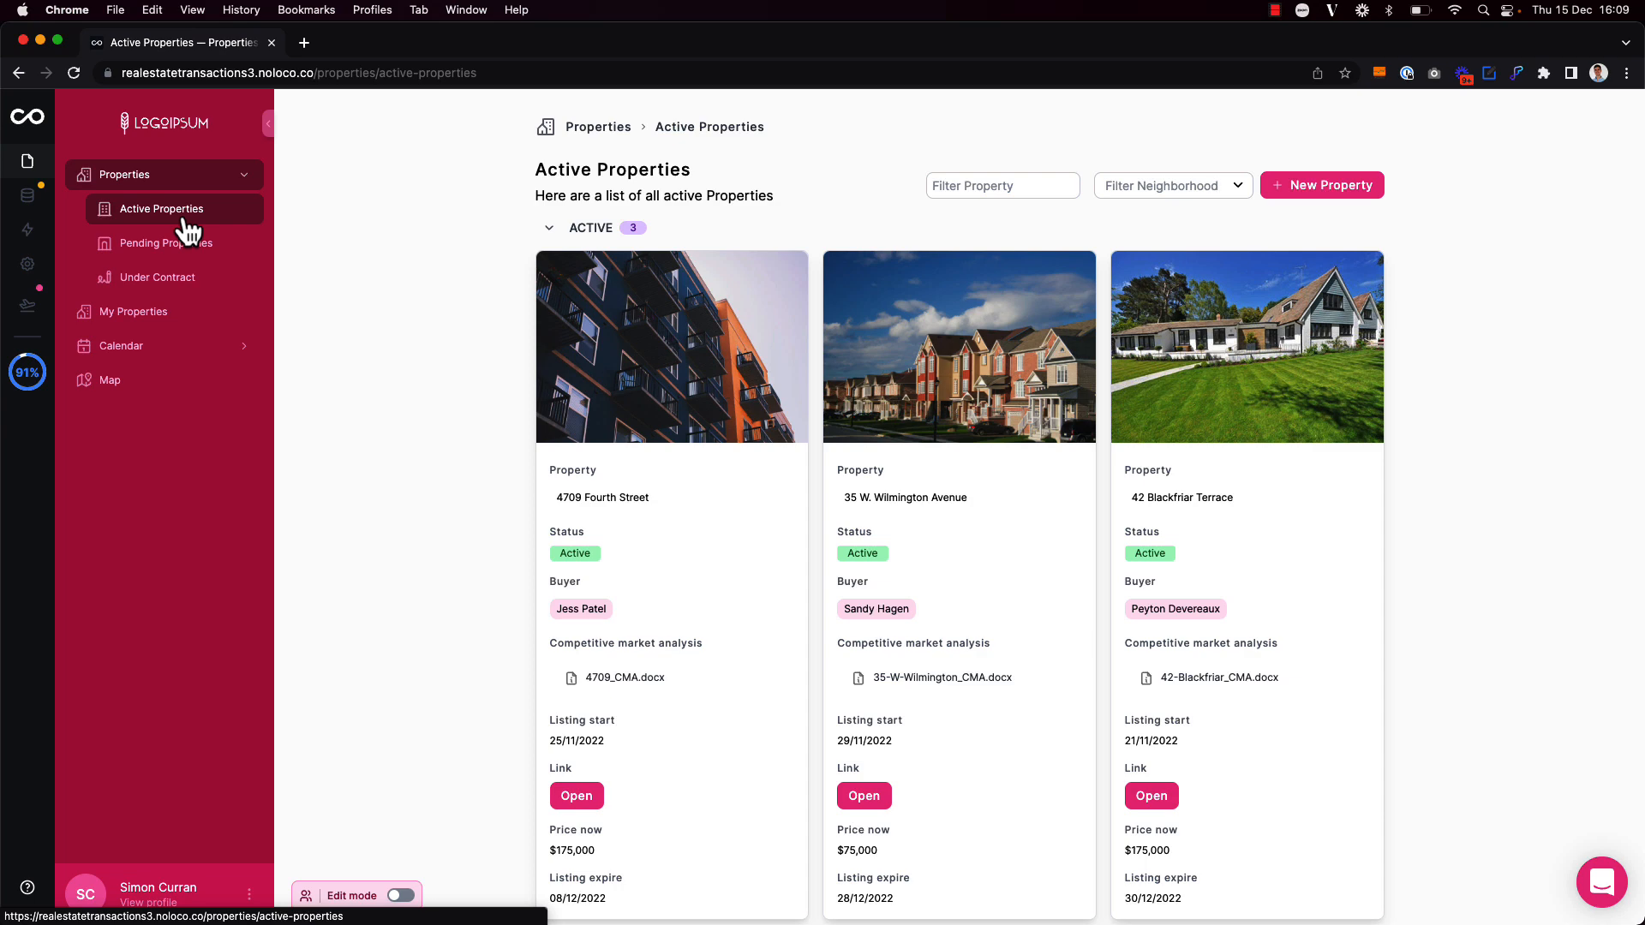
- Turn on edit mode and open the configuration of the Active Properties view
scroll(745, 536, "down", 3)
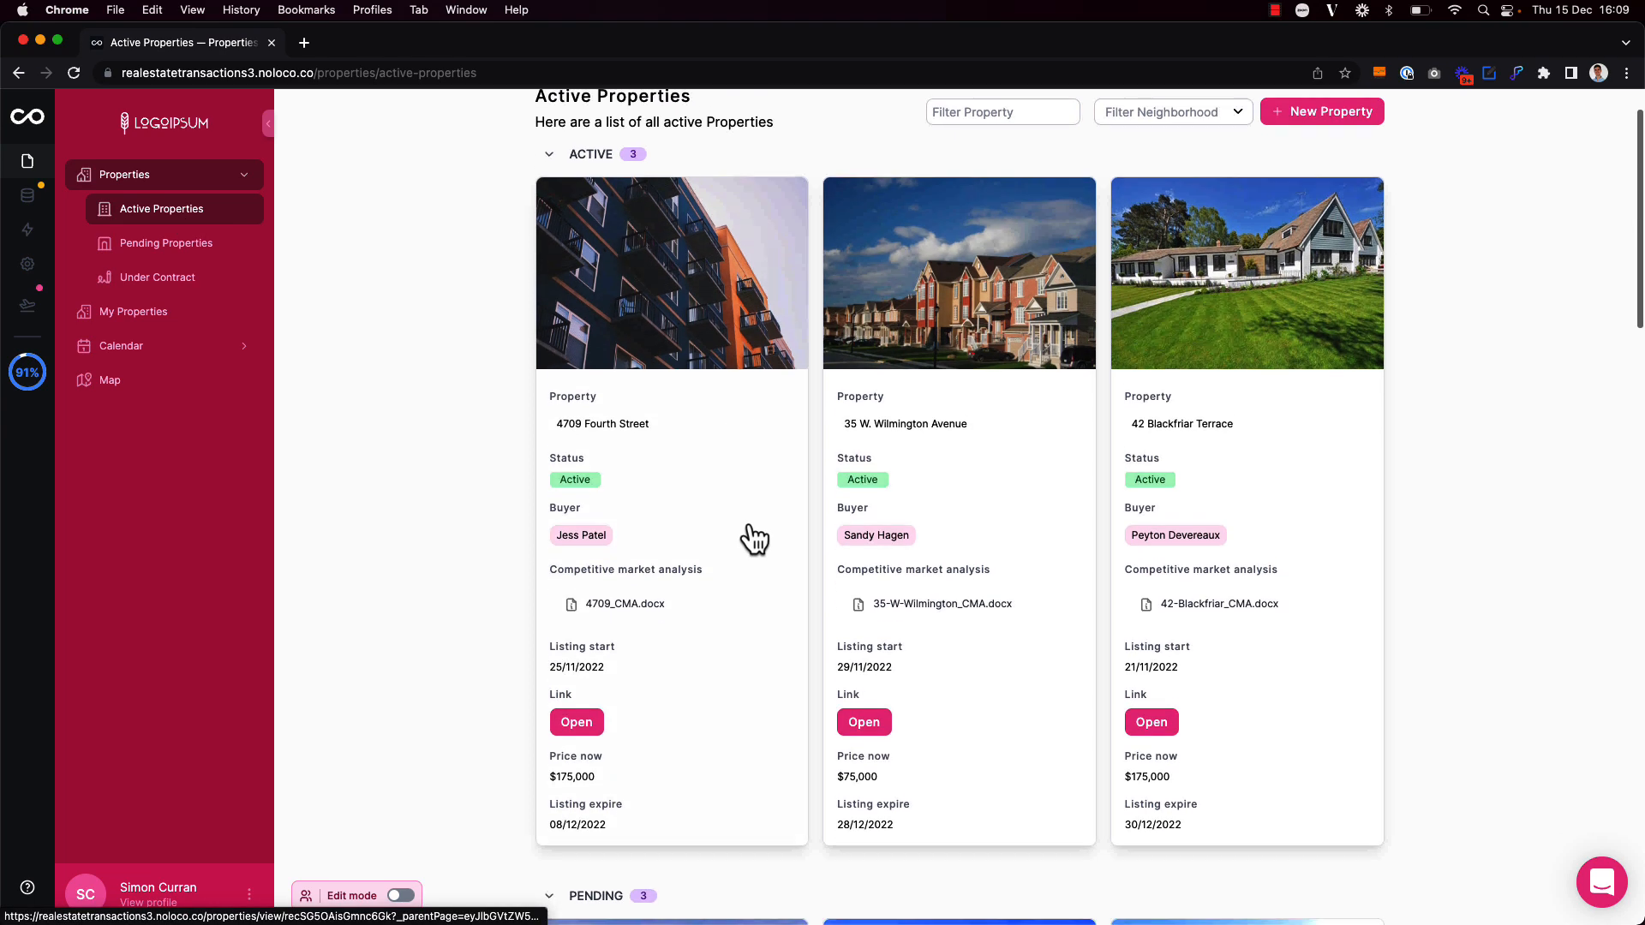
scroll(754, 538, "down", 5)
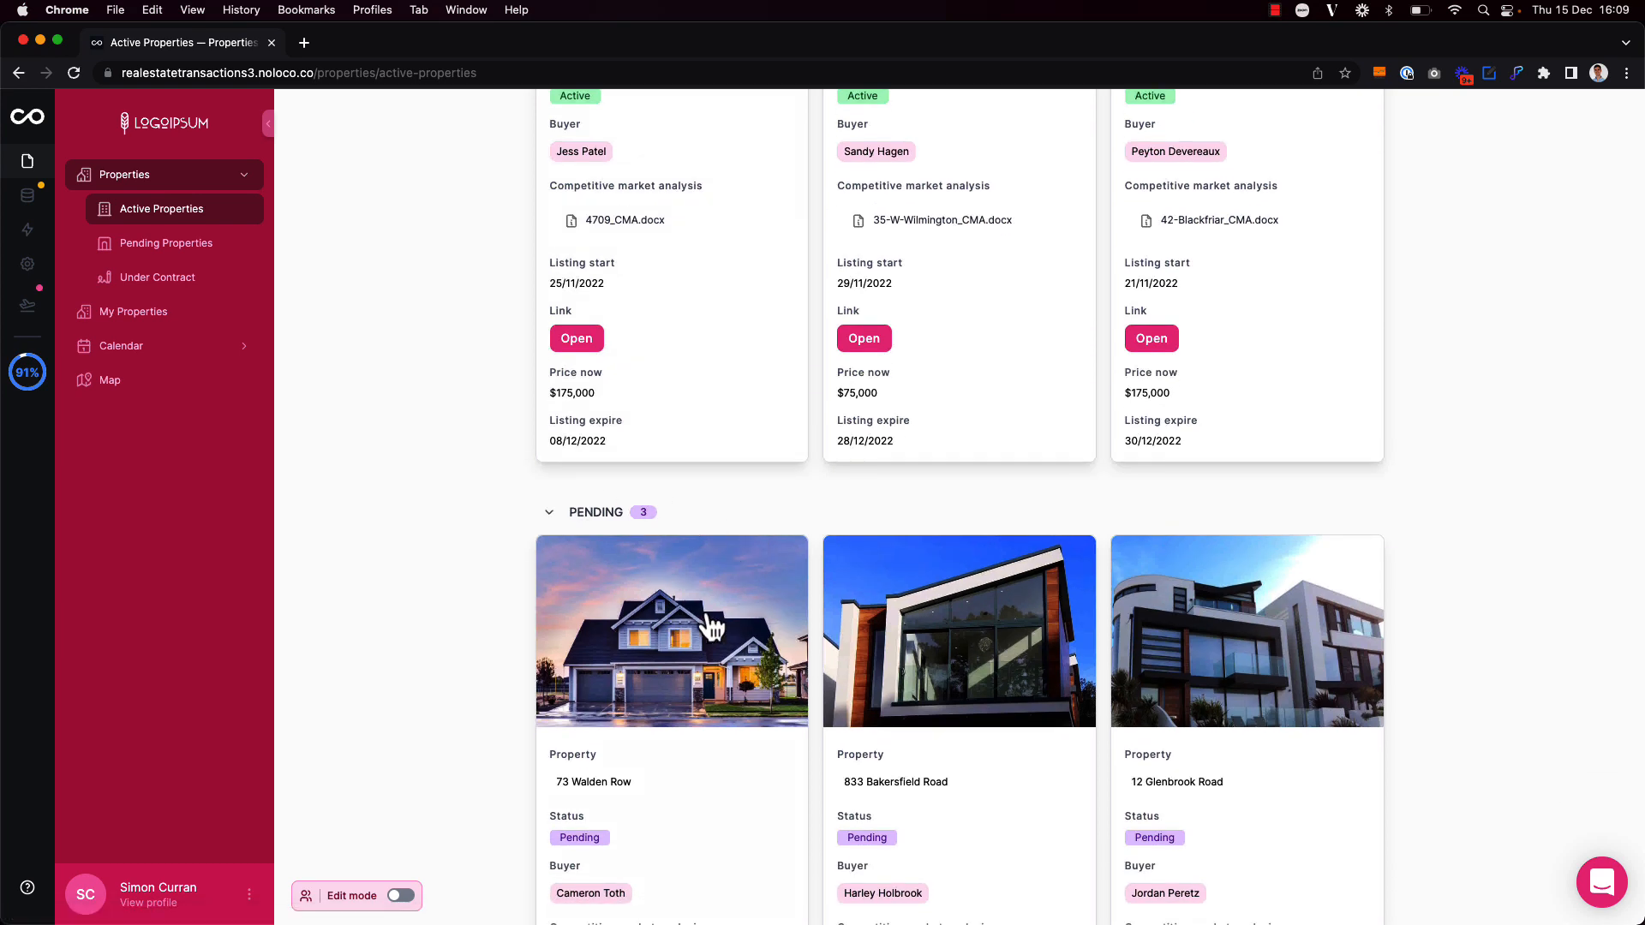
scroll(682, 711, "down", 12)
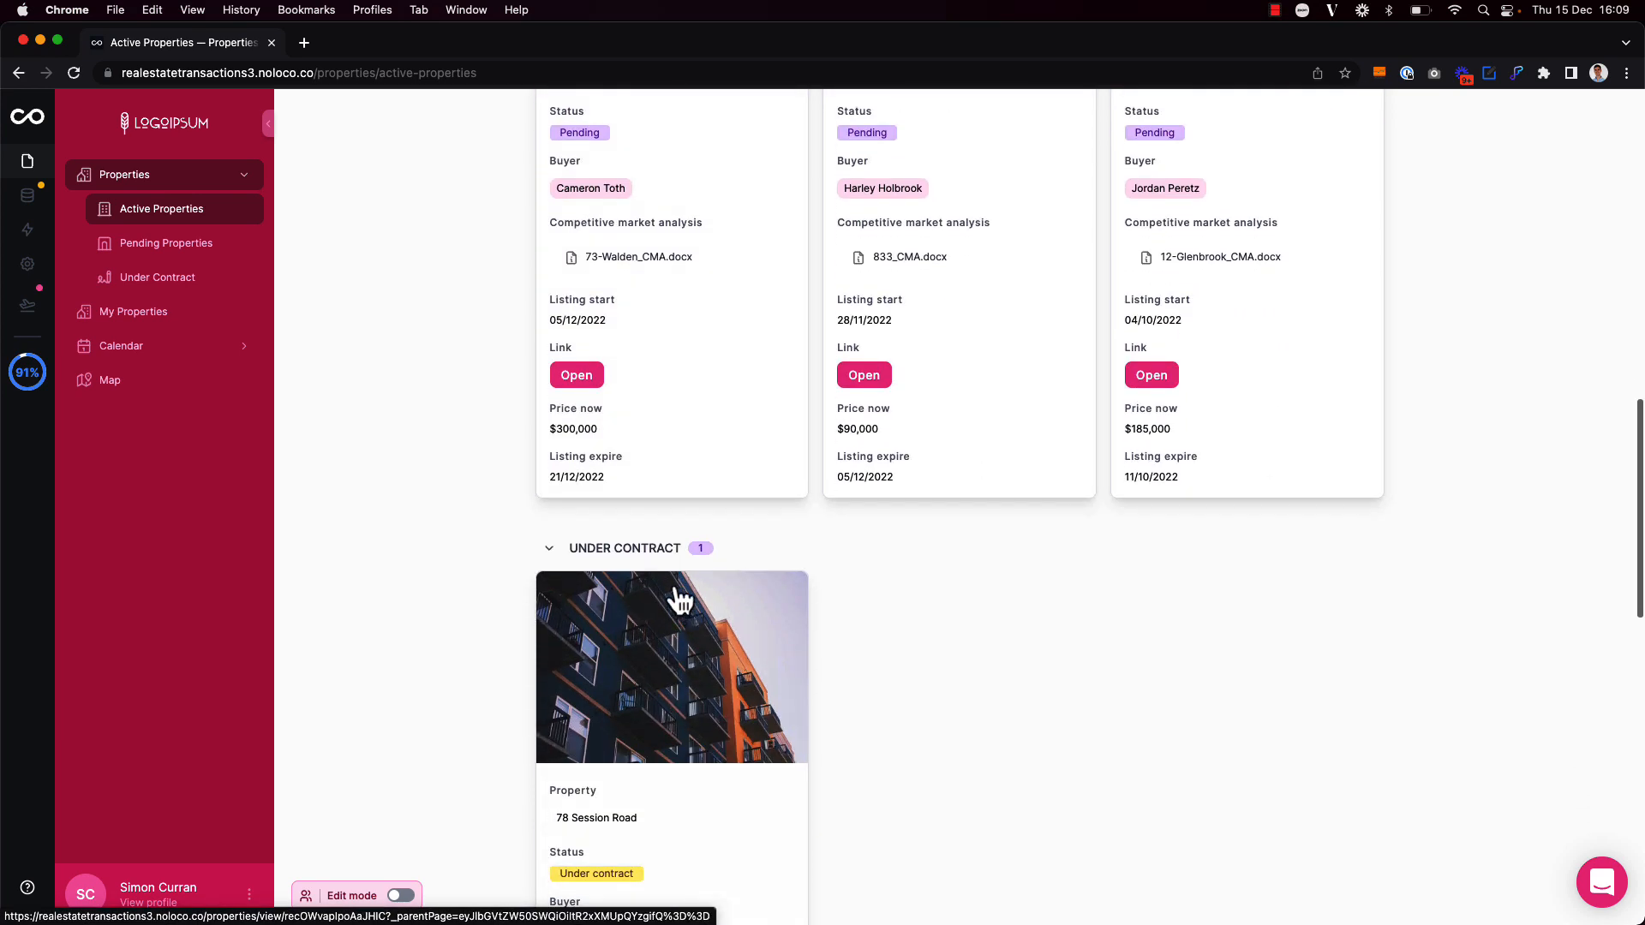
scroll(689, 685, "up", 20)
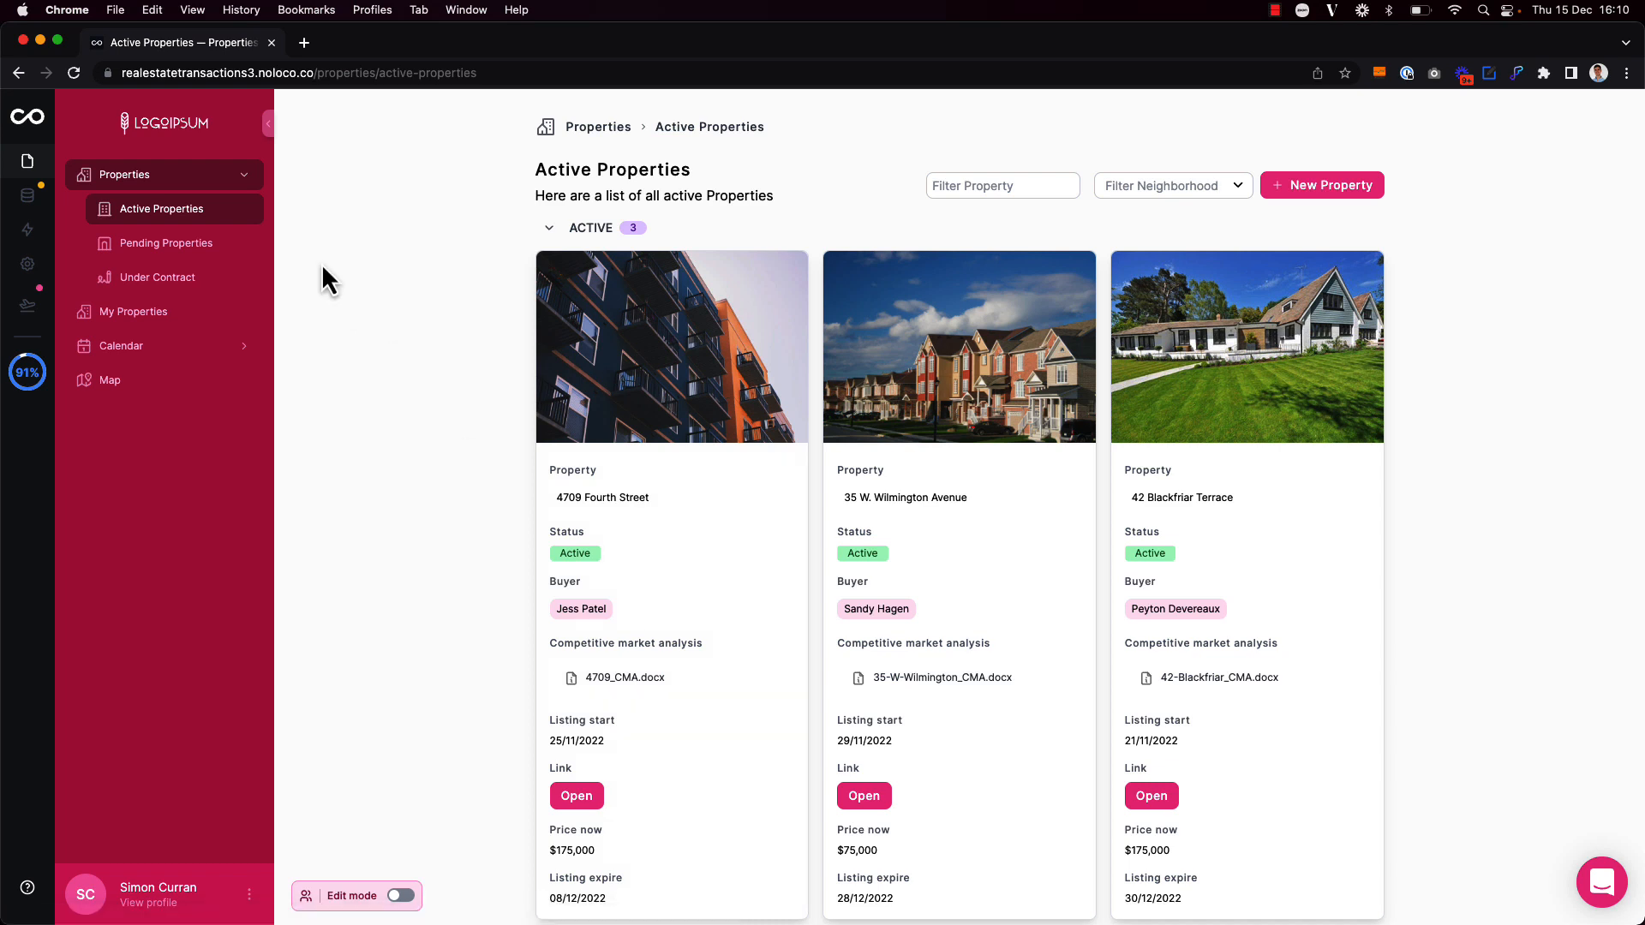
key("super+e")
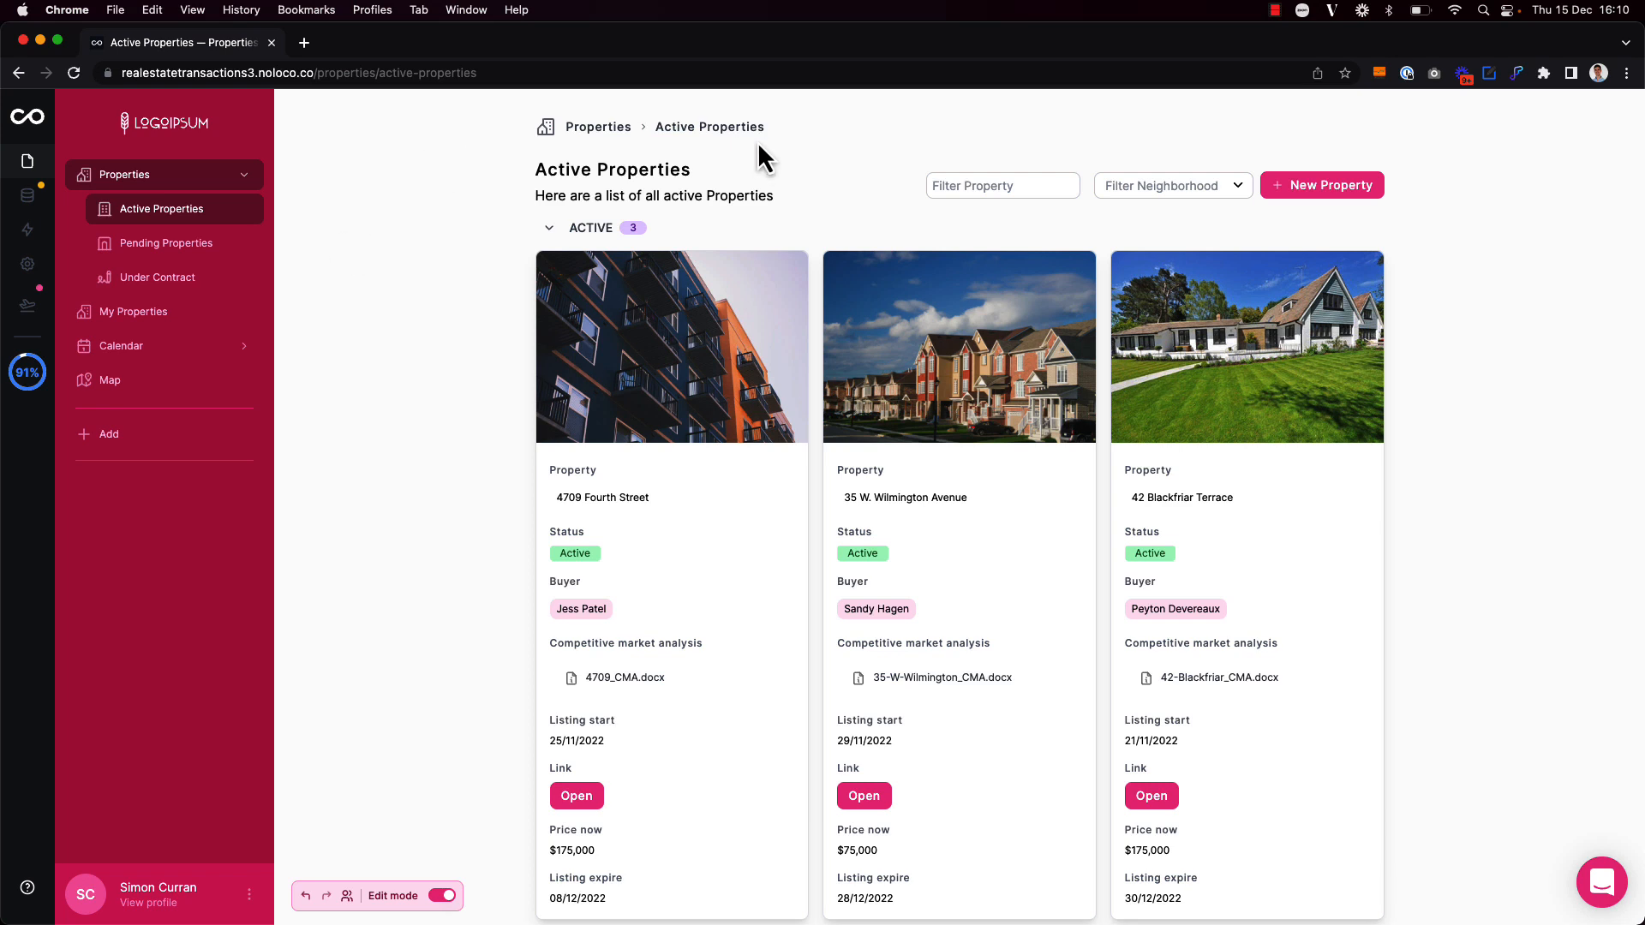
left_click(841, 156)
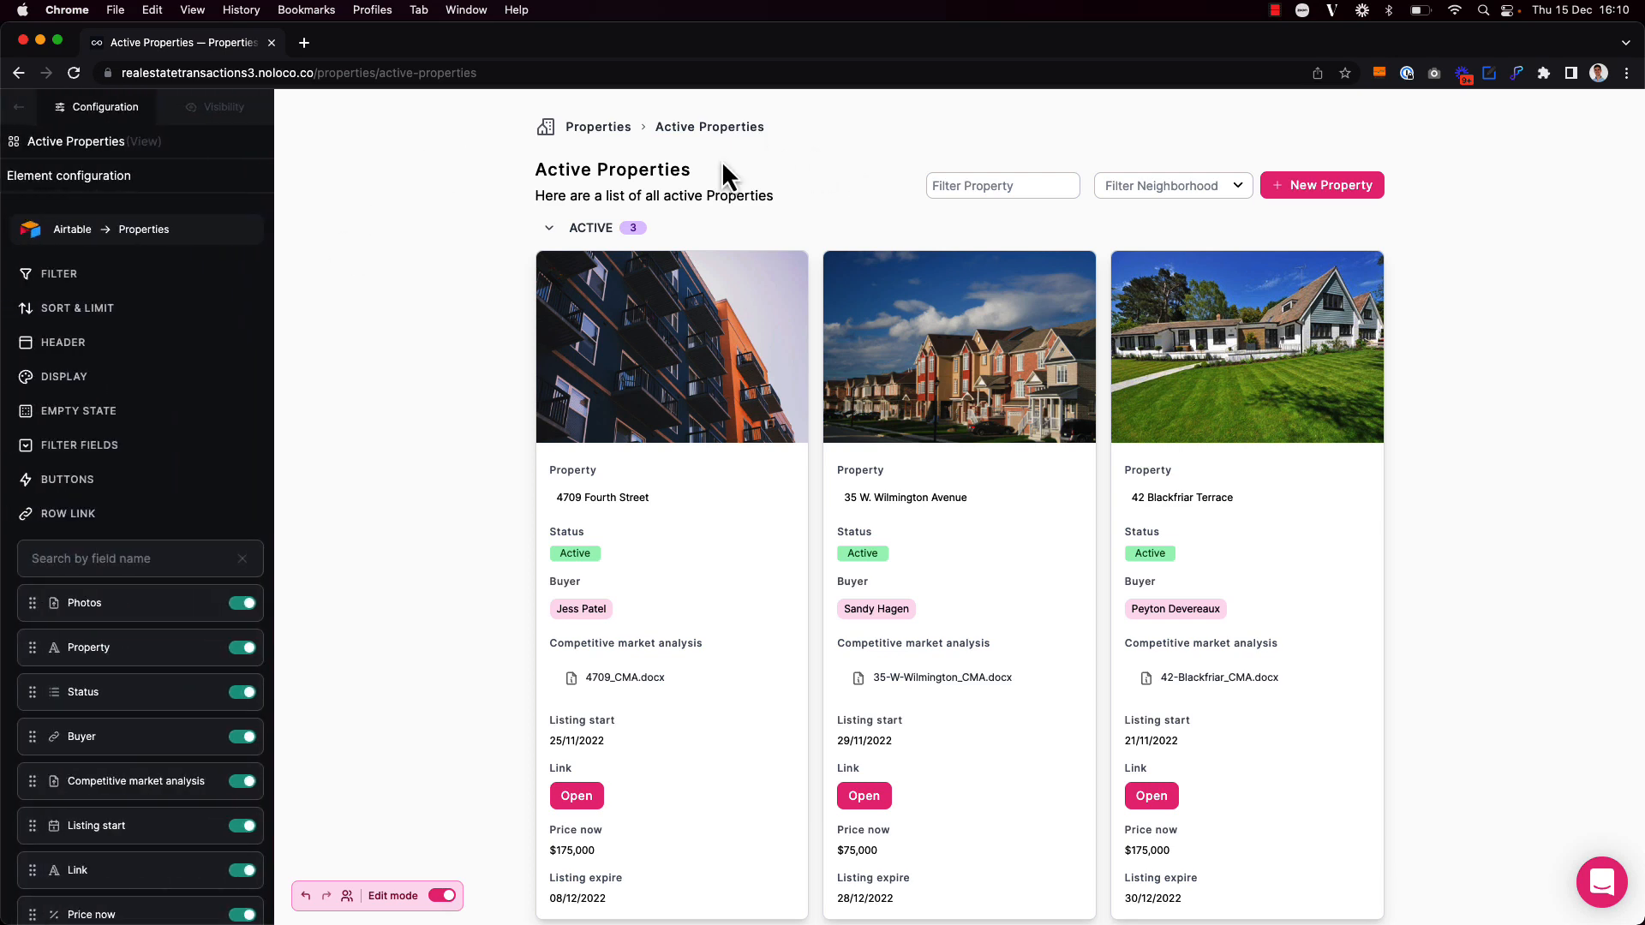
- Filter the Active Properties view to records whose Status is equal to Active
left_click(60, 275)
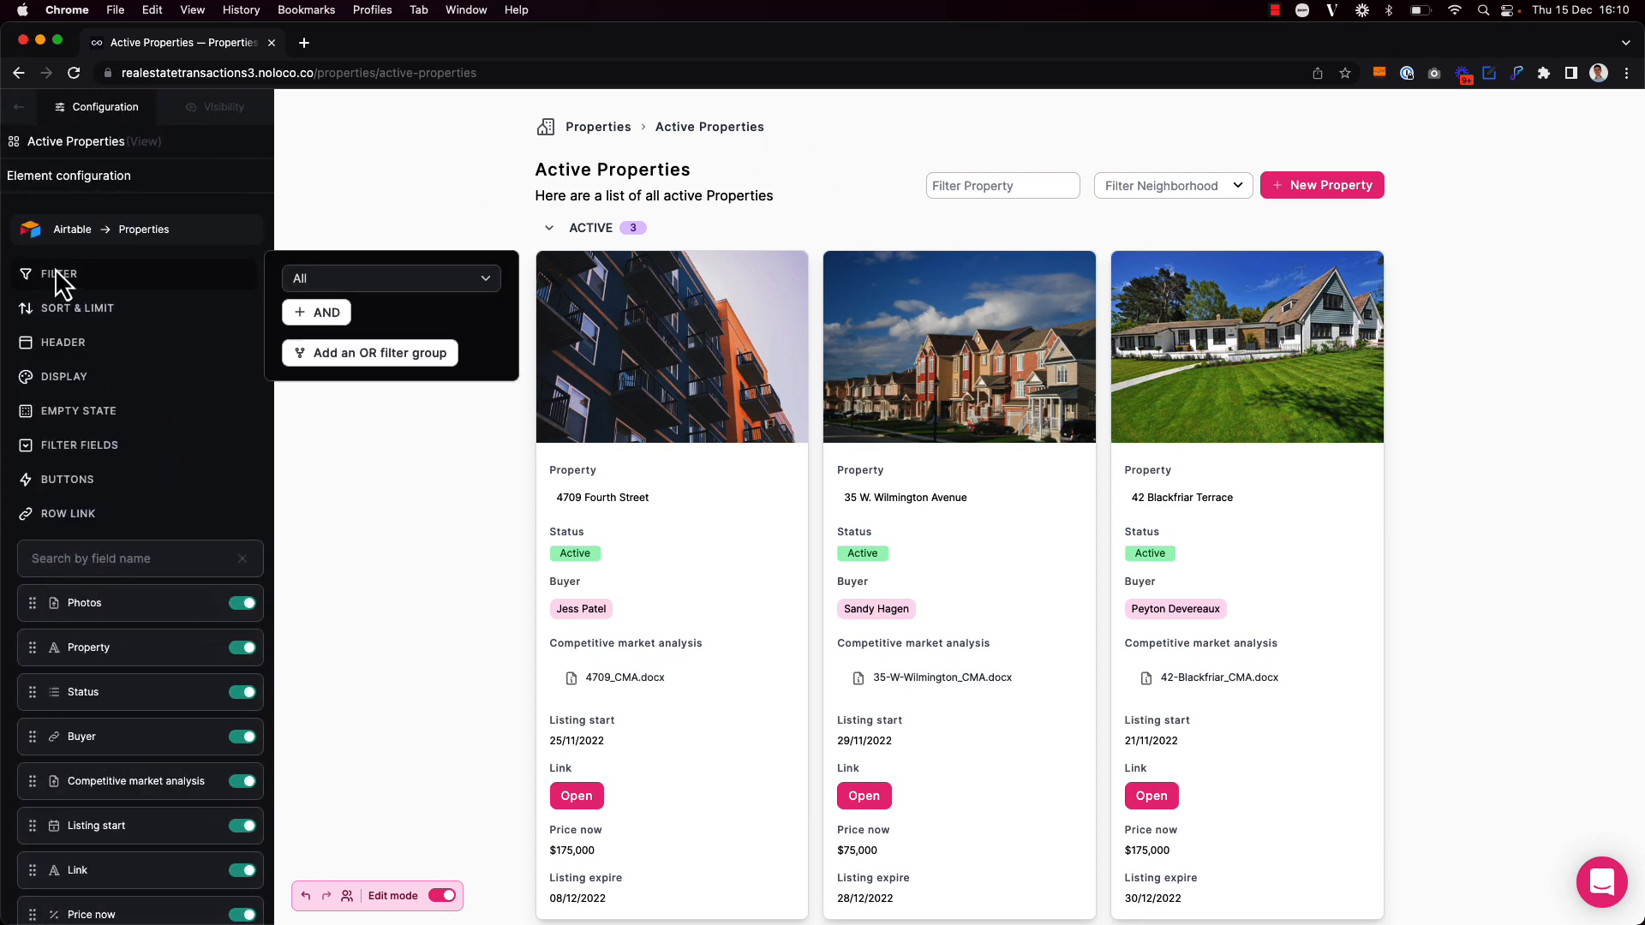
left_click(408, 280)
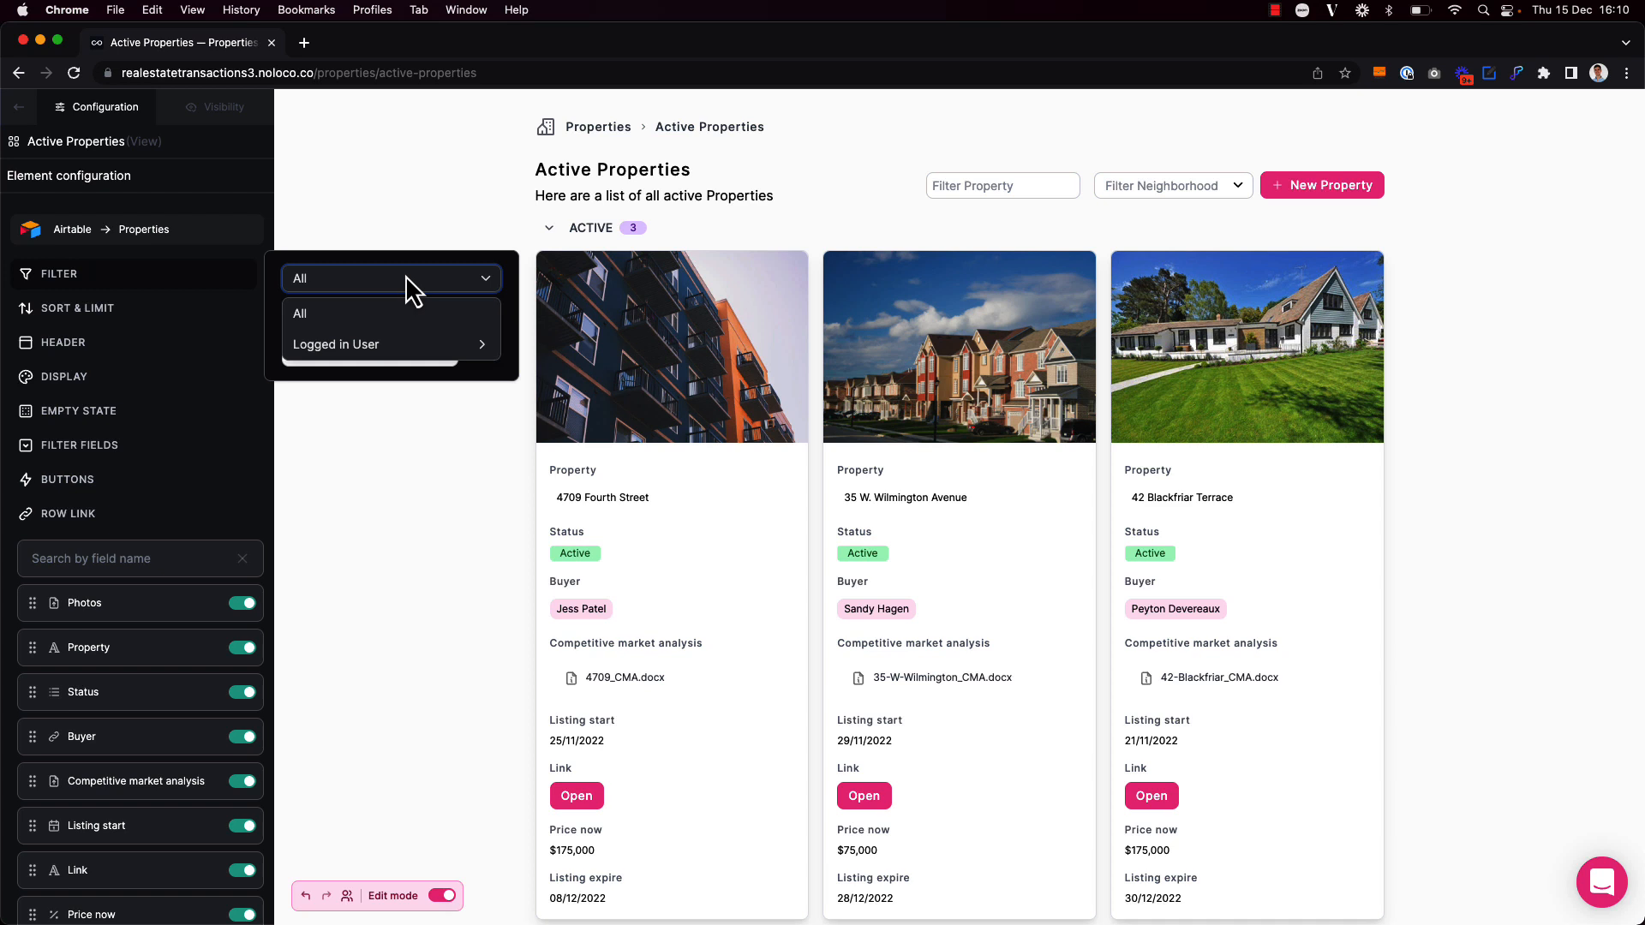
left_click(414, 285)
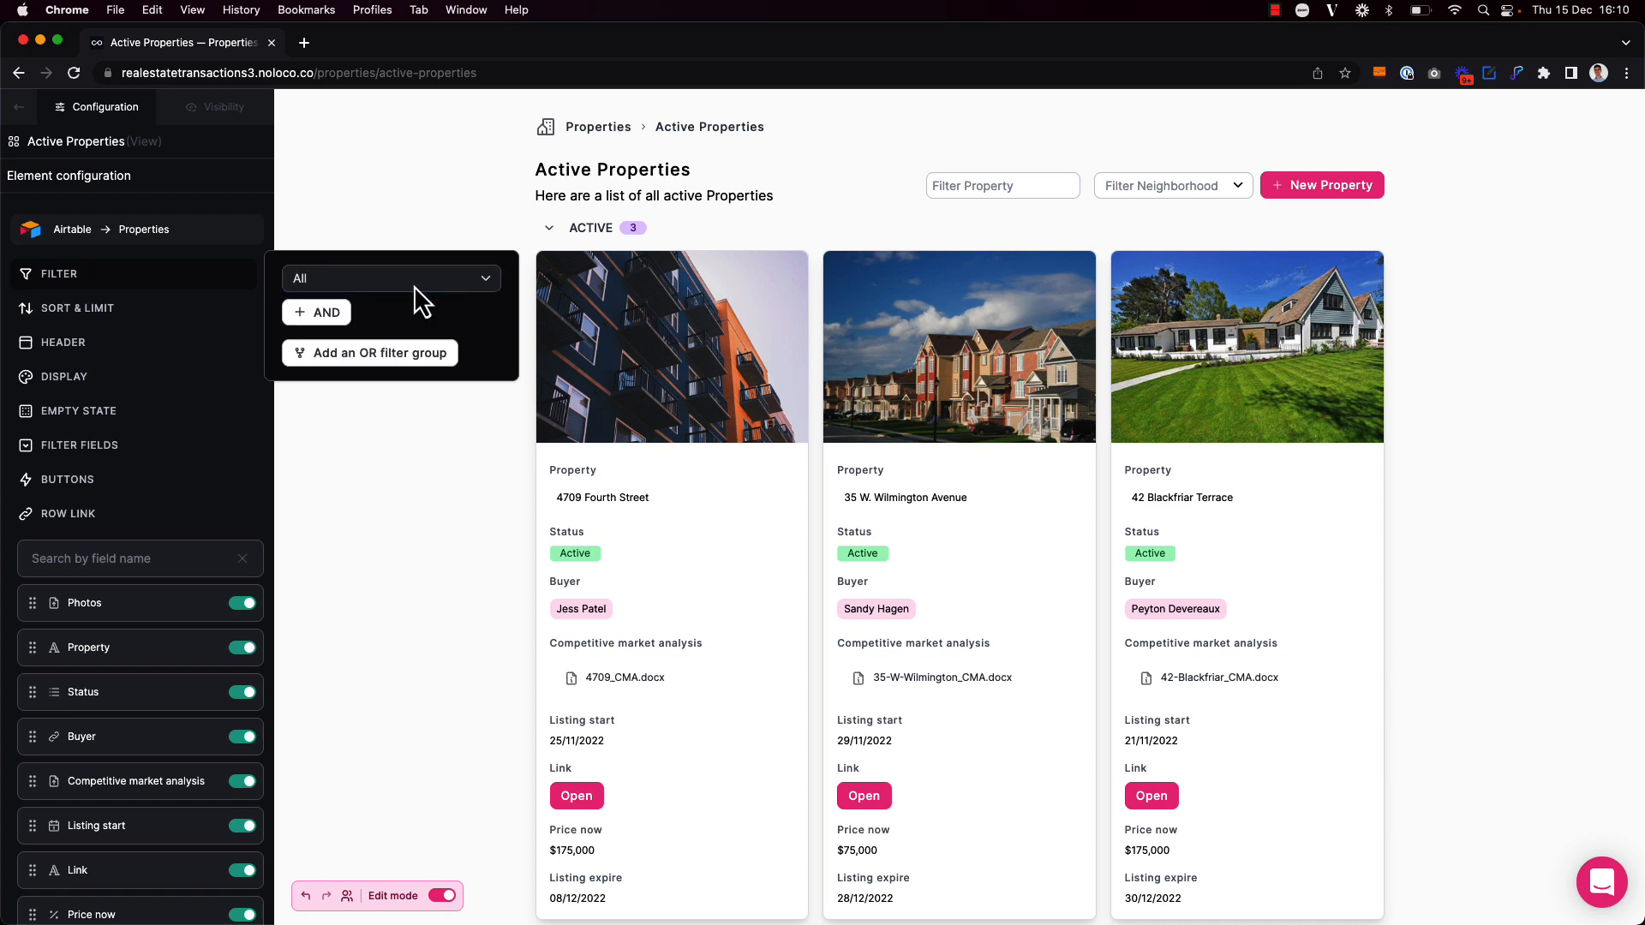
left_click(335, 326)
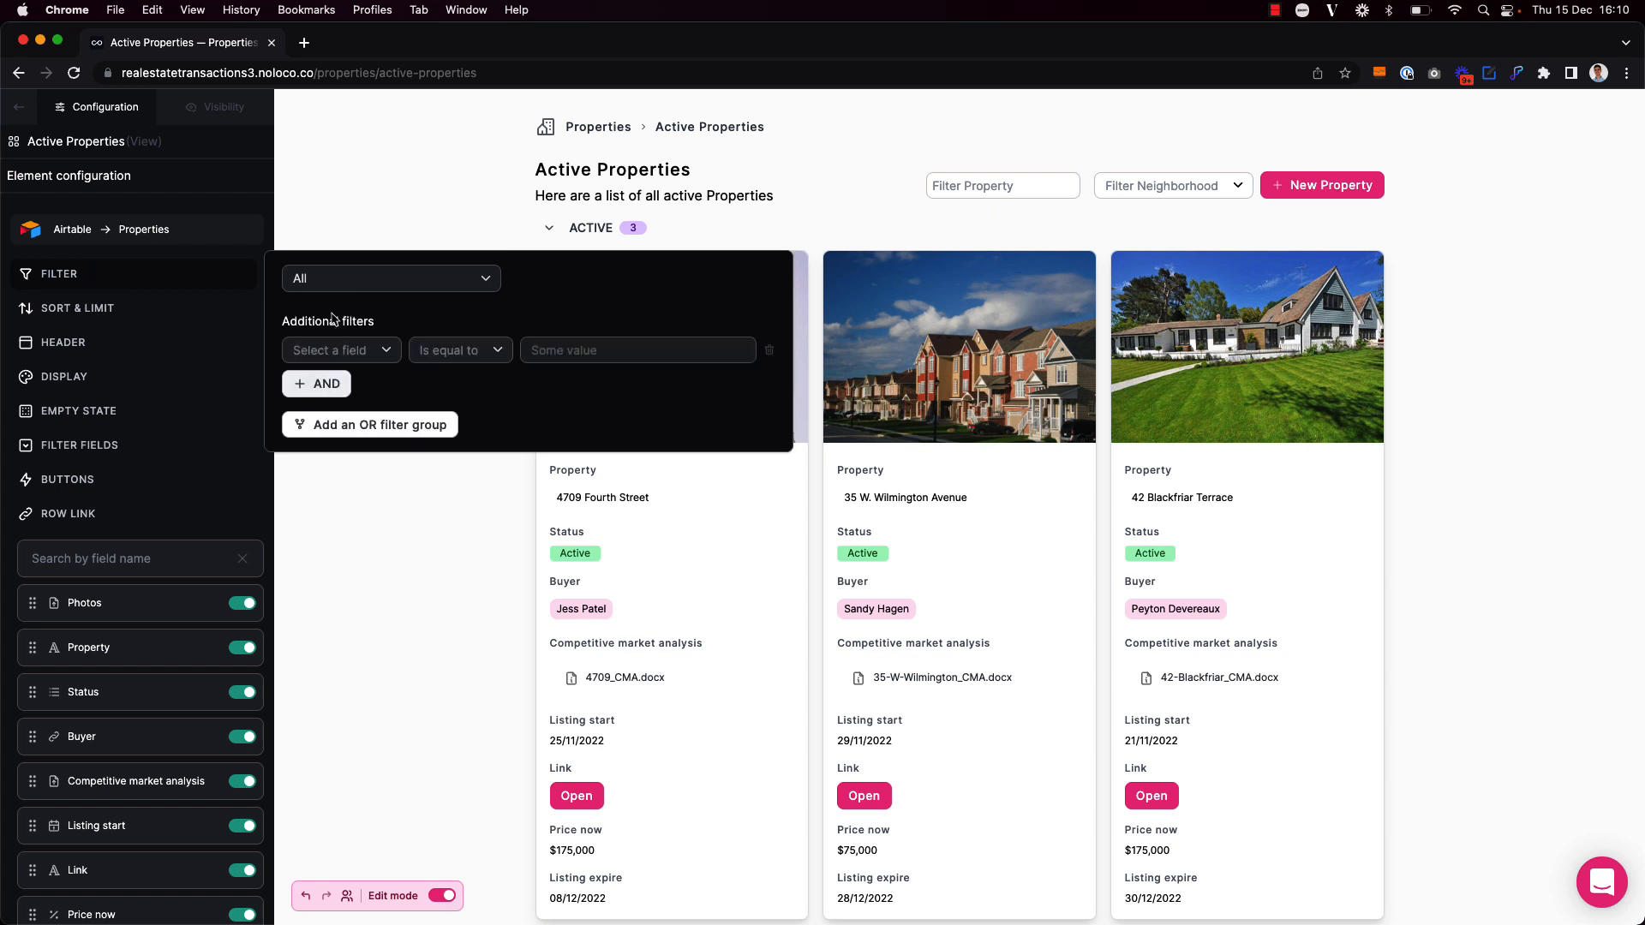
left_click(377, 355)
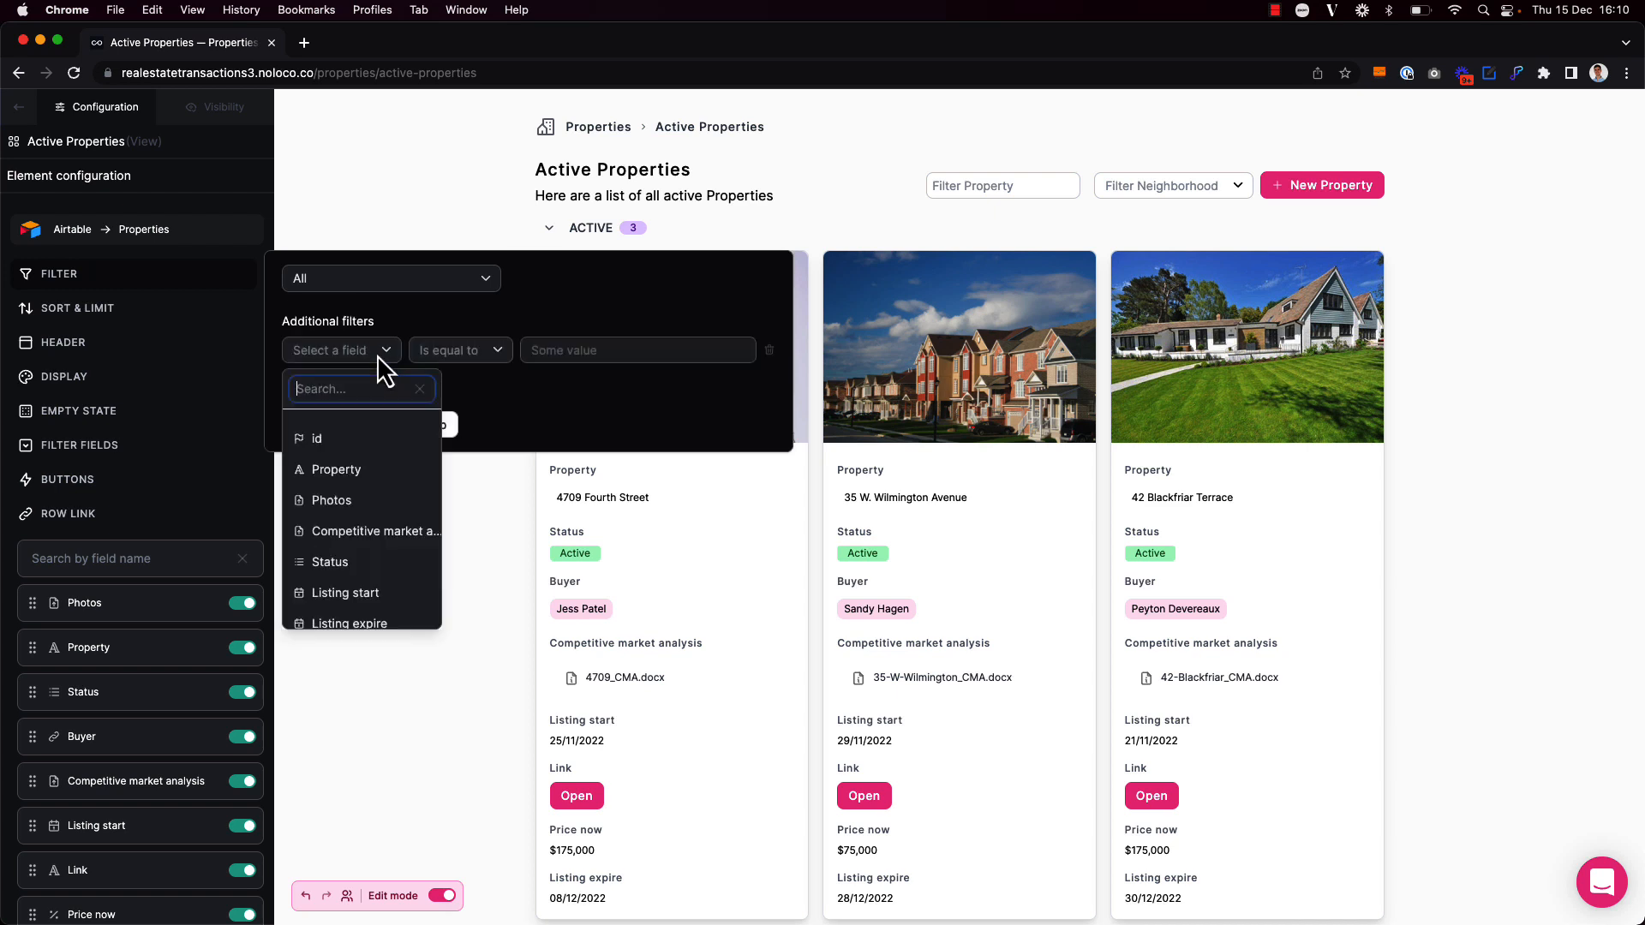
type("status")
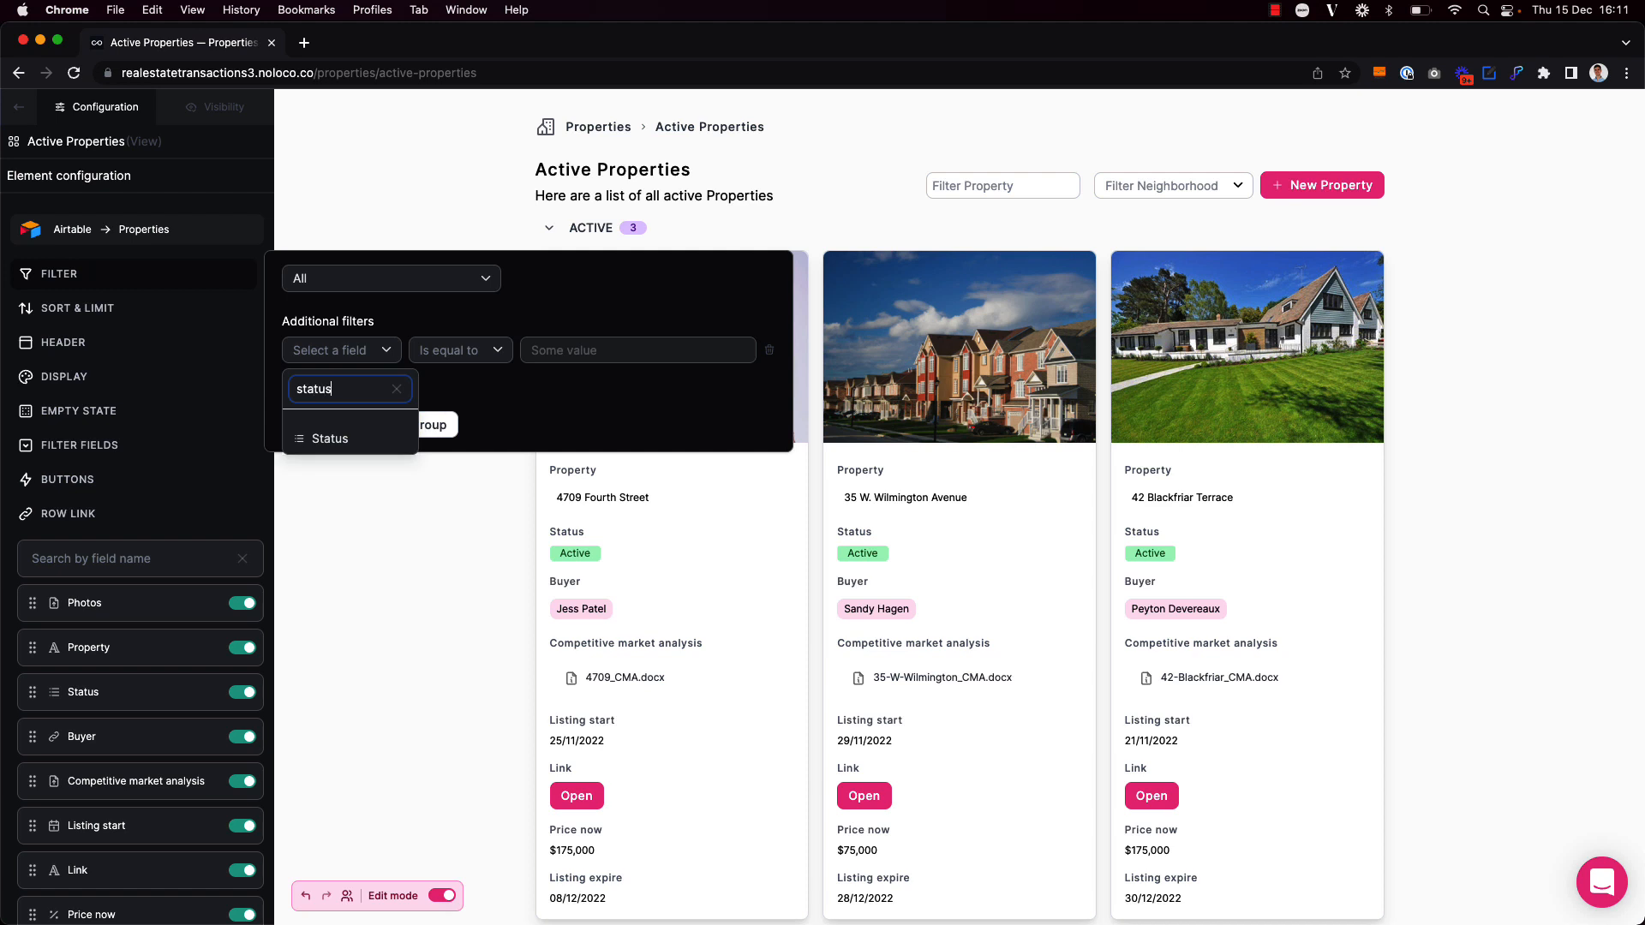
left_click(358, 437)
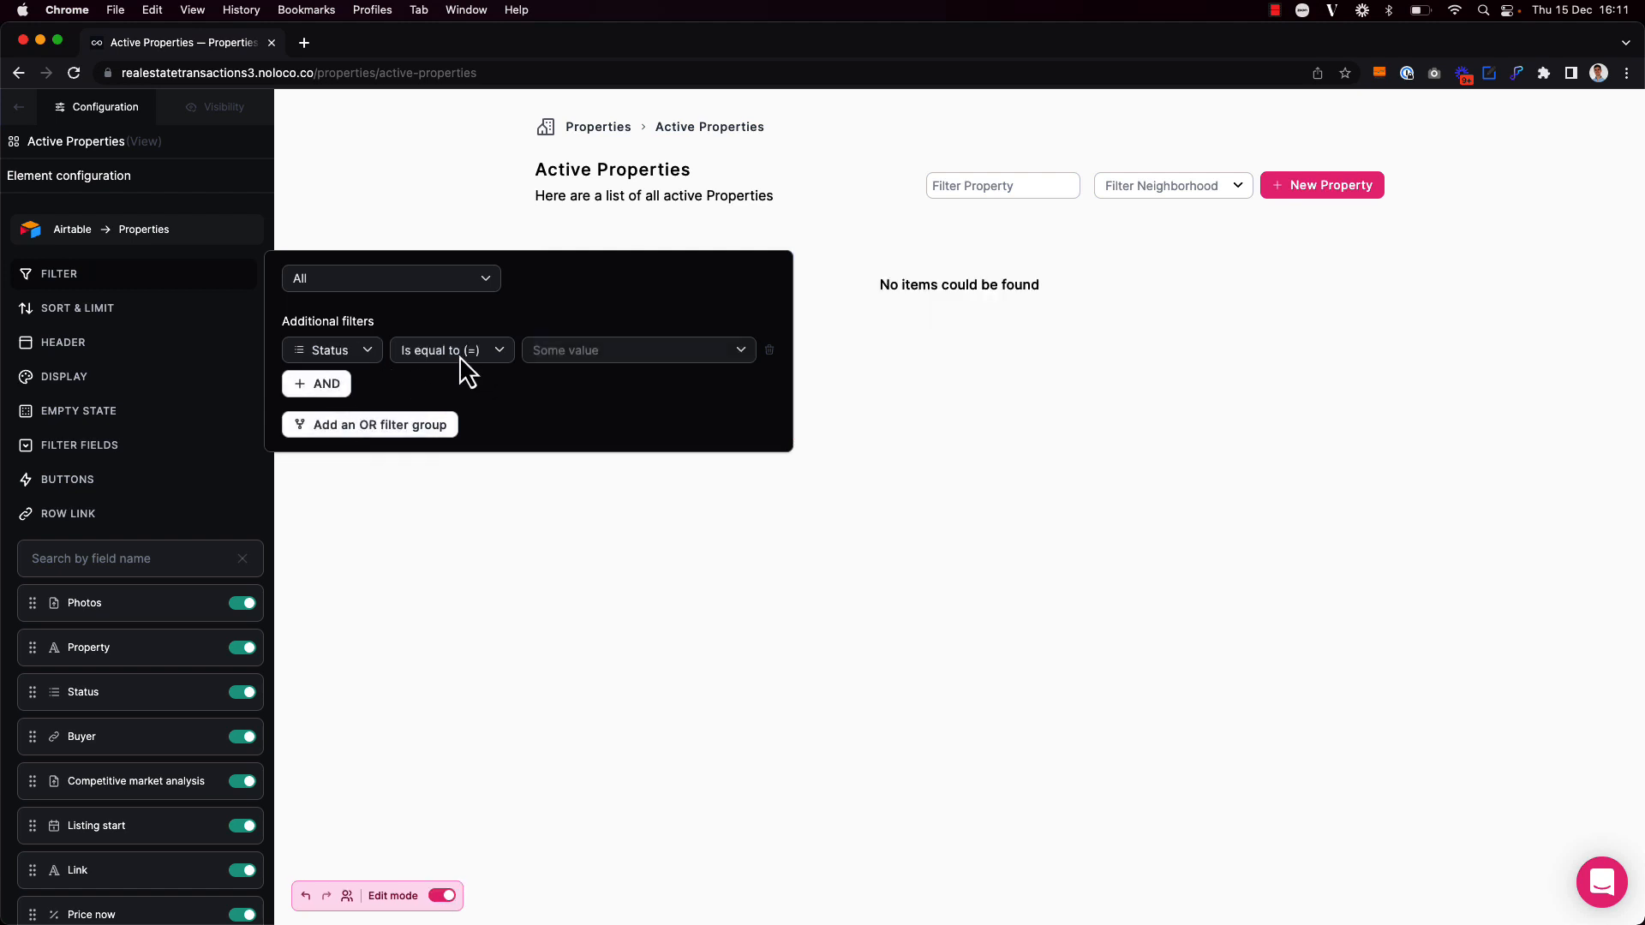
left_click(587, 350)
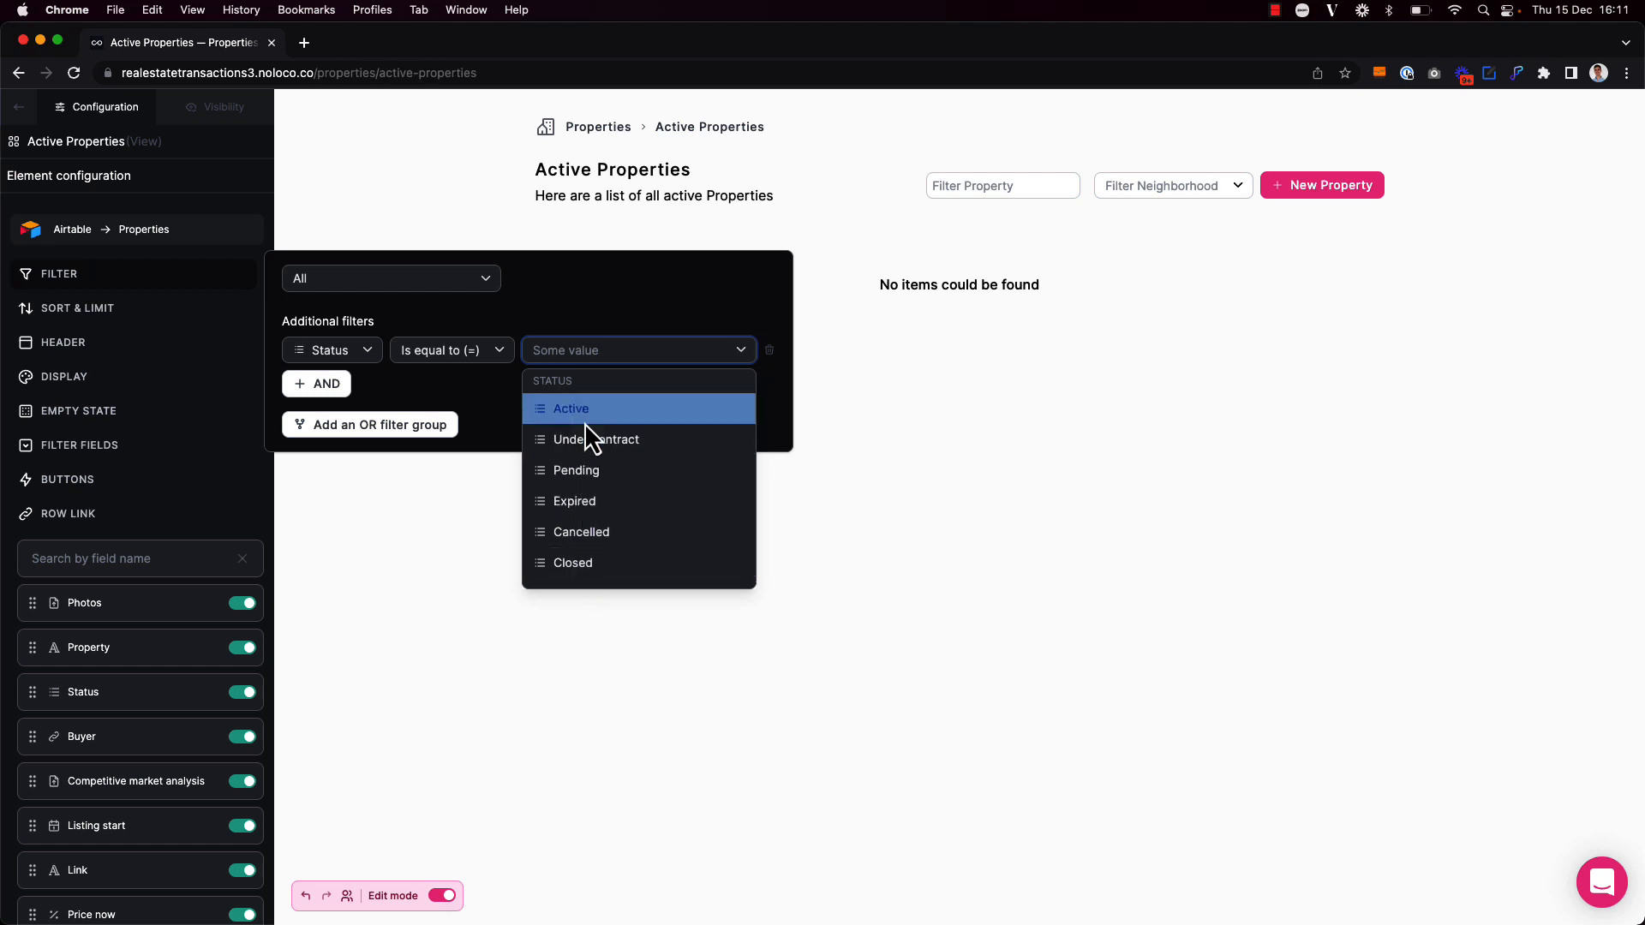
left_click(579, 414)
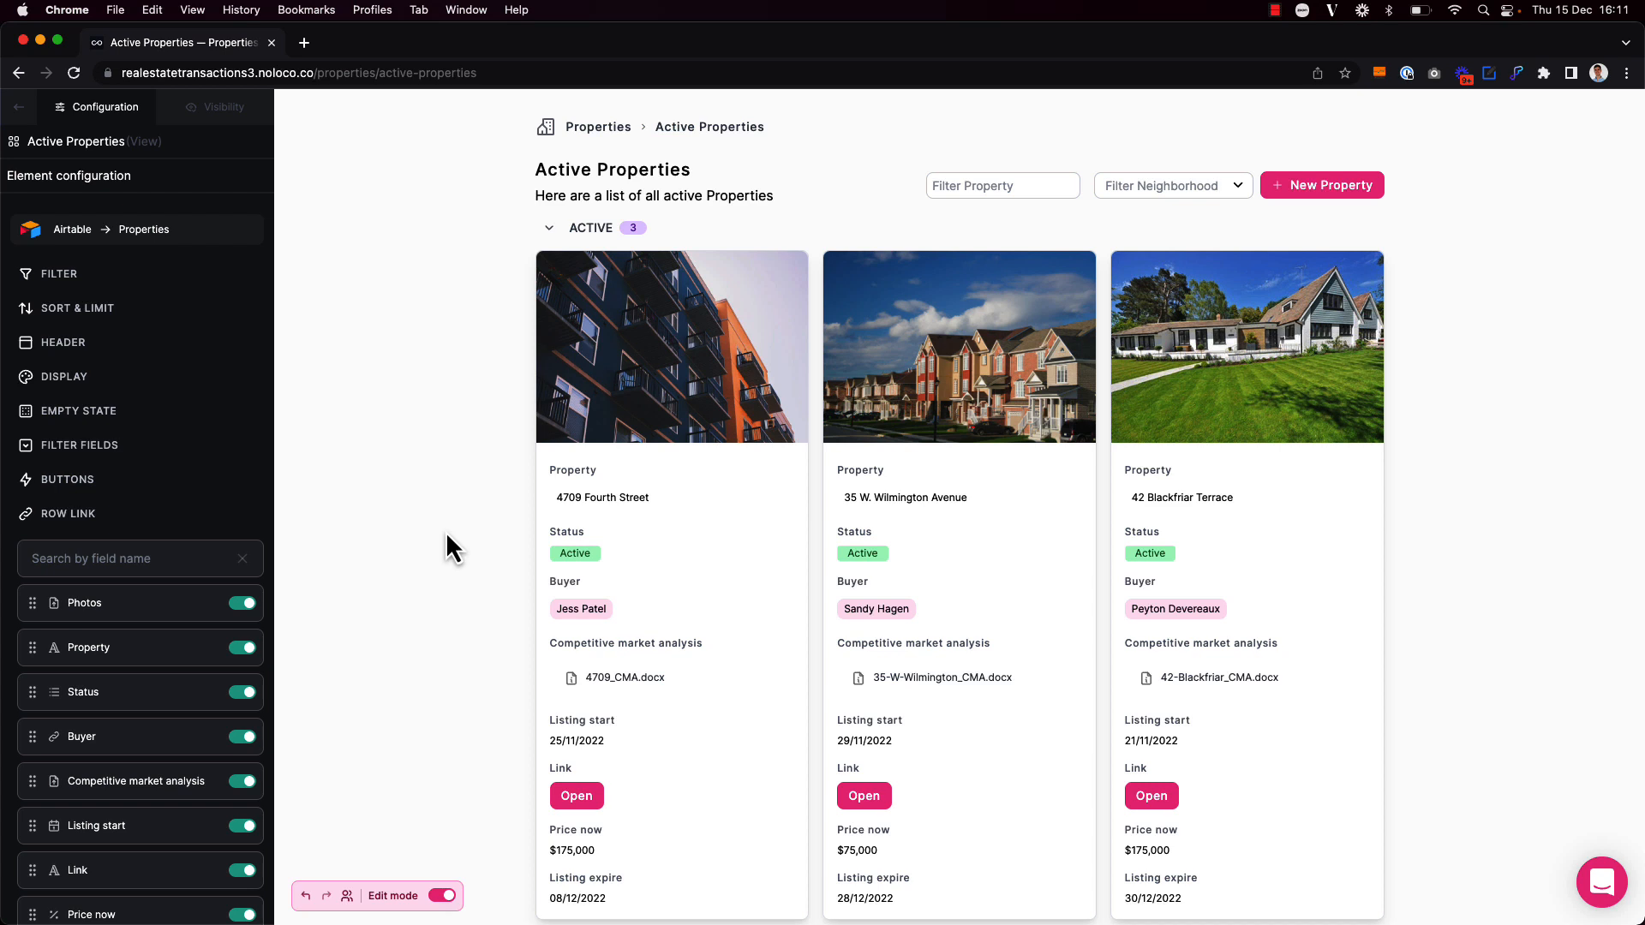
- Add an AND filter condition requiring Listing start to be before today's Start of day
left_click(59, 273)
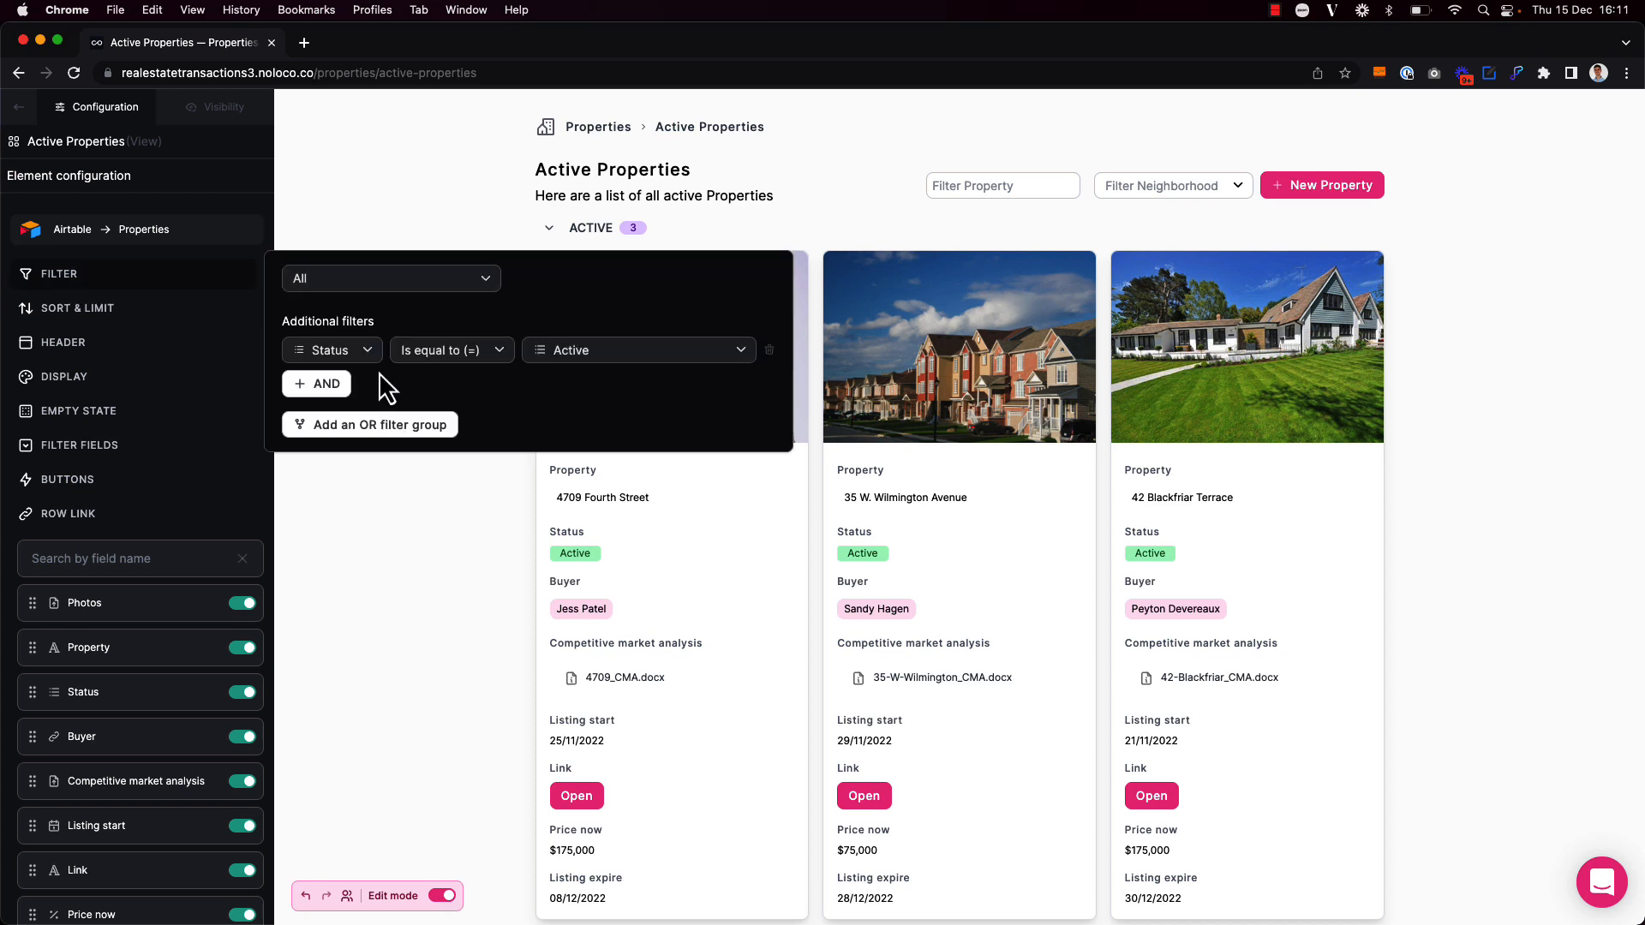
left_click(337, 393)
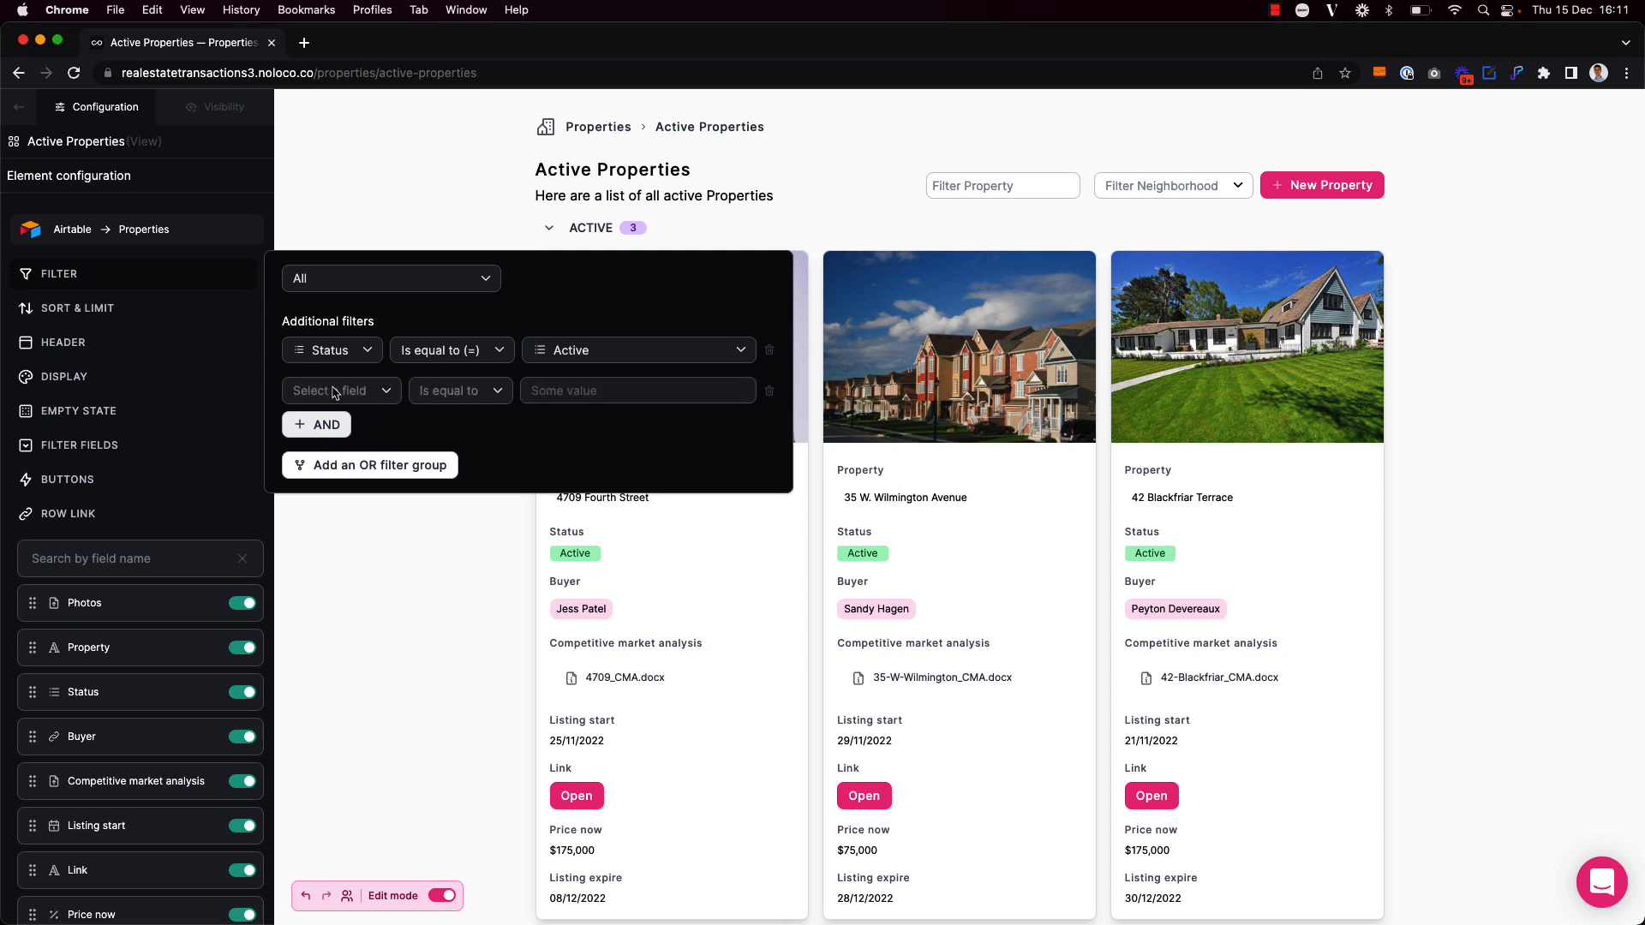
left_click(372, 394)
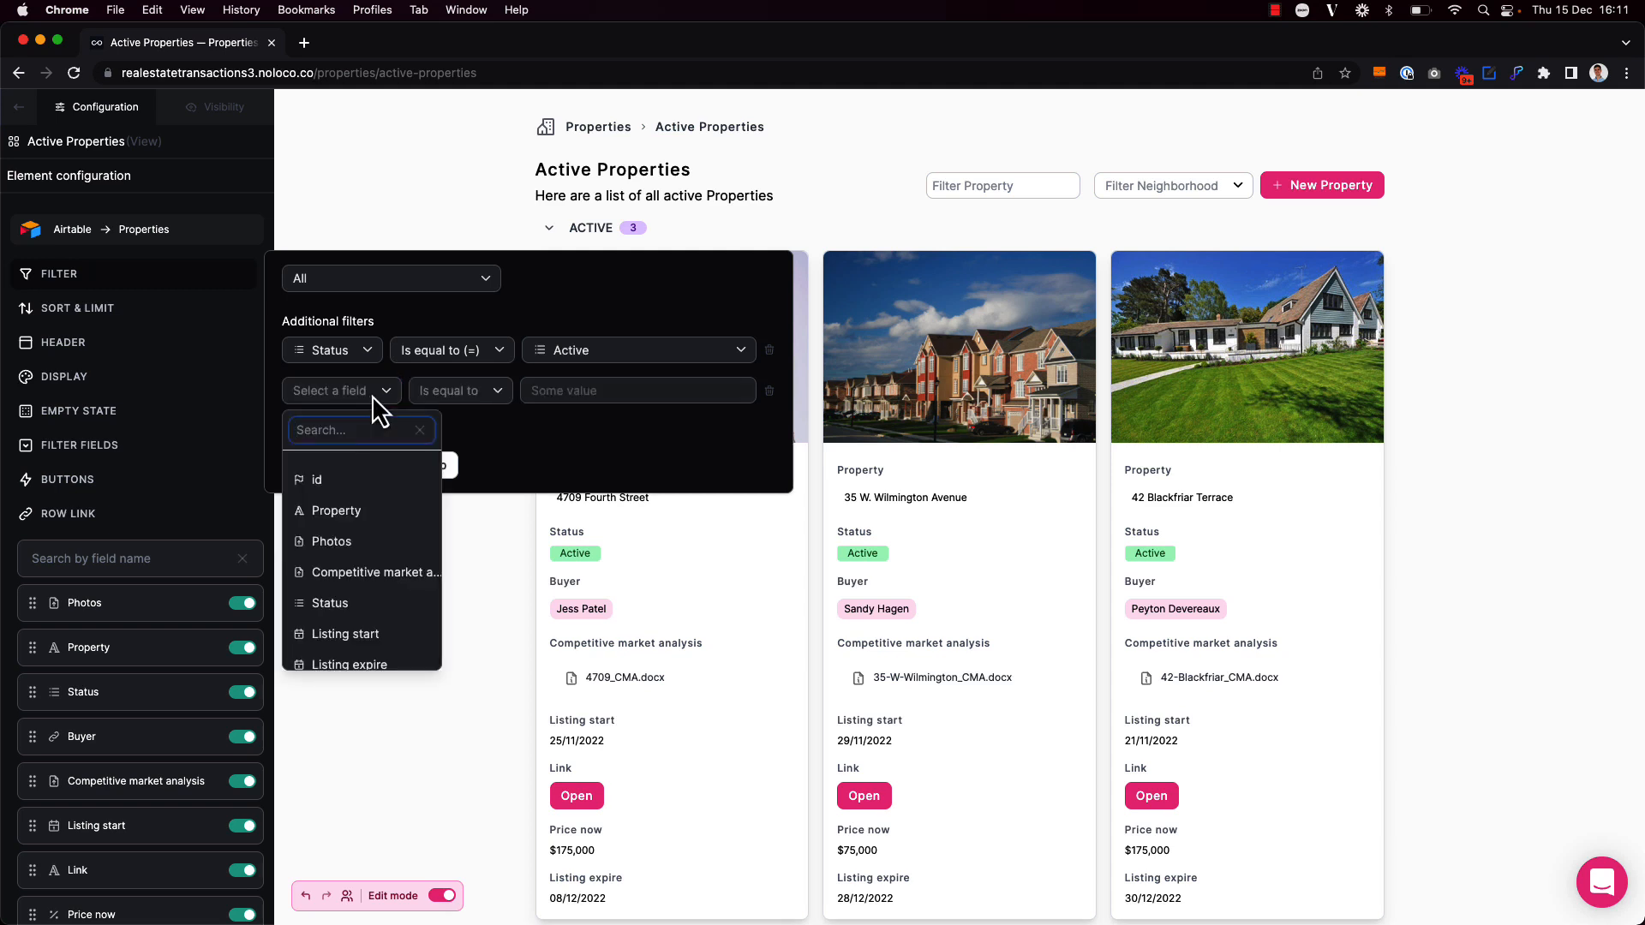
left_click(361, 634)
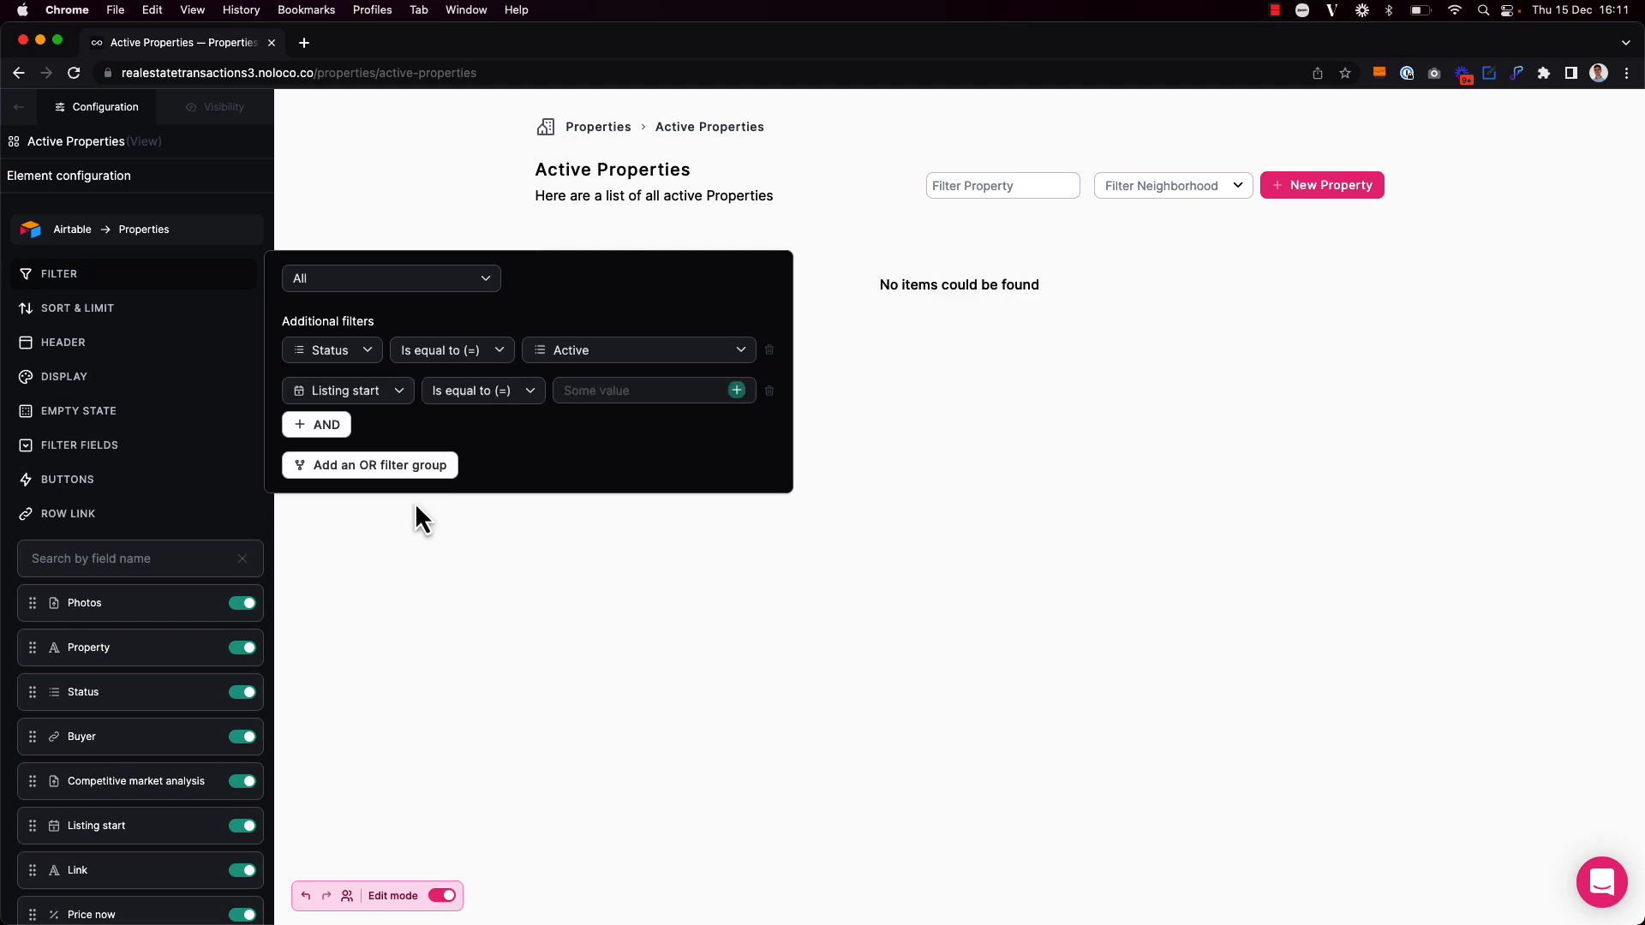
left_click(456, 392)
left_click(490, 523)
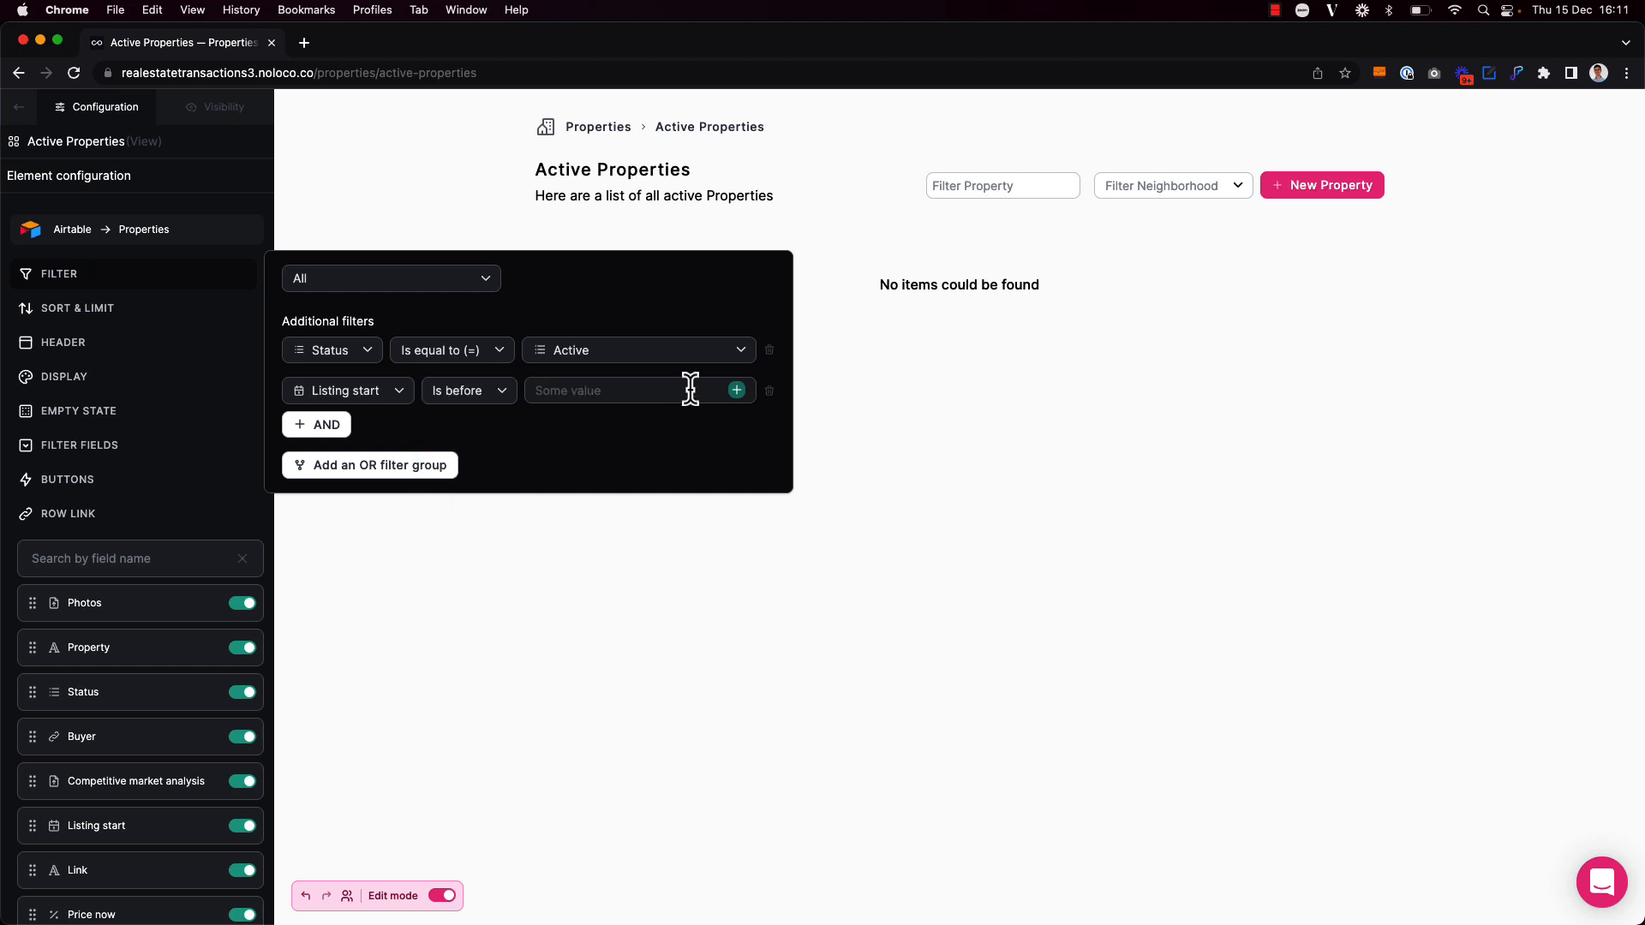
left_click(736, 391)
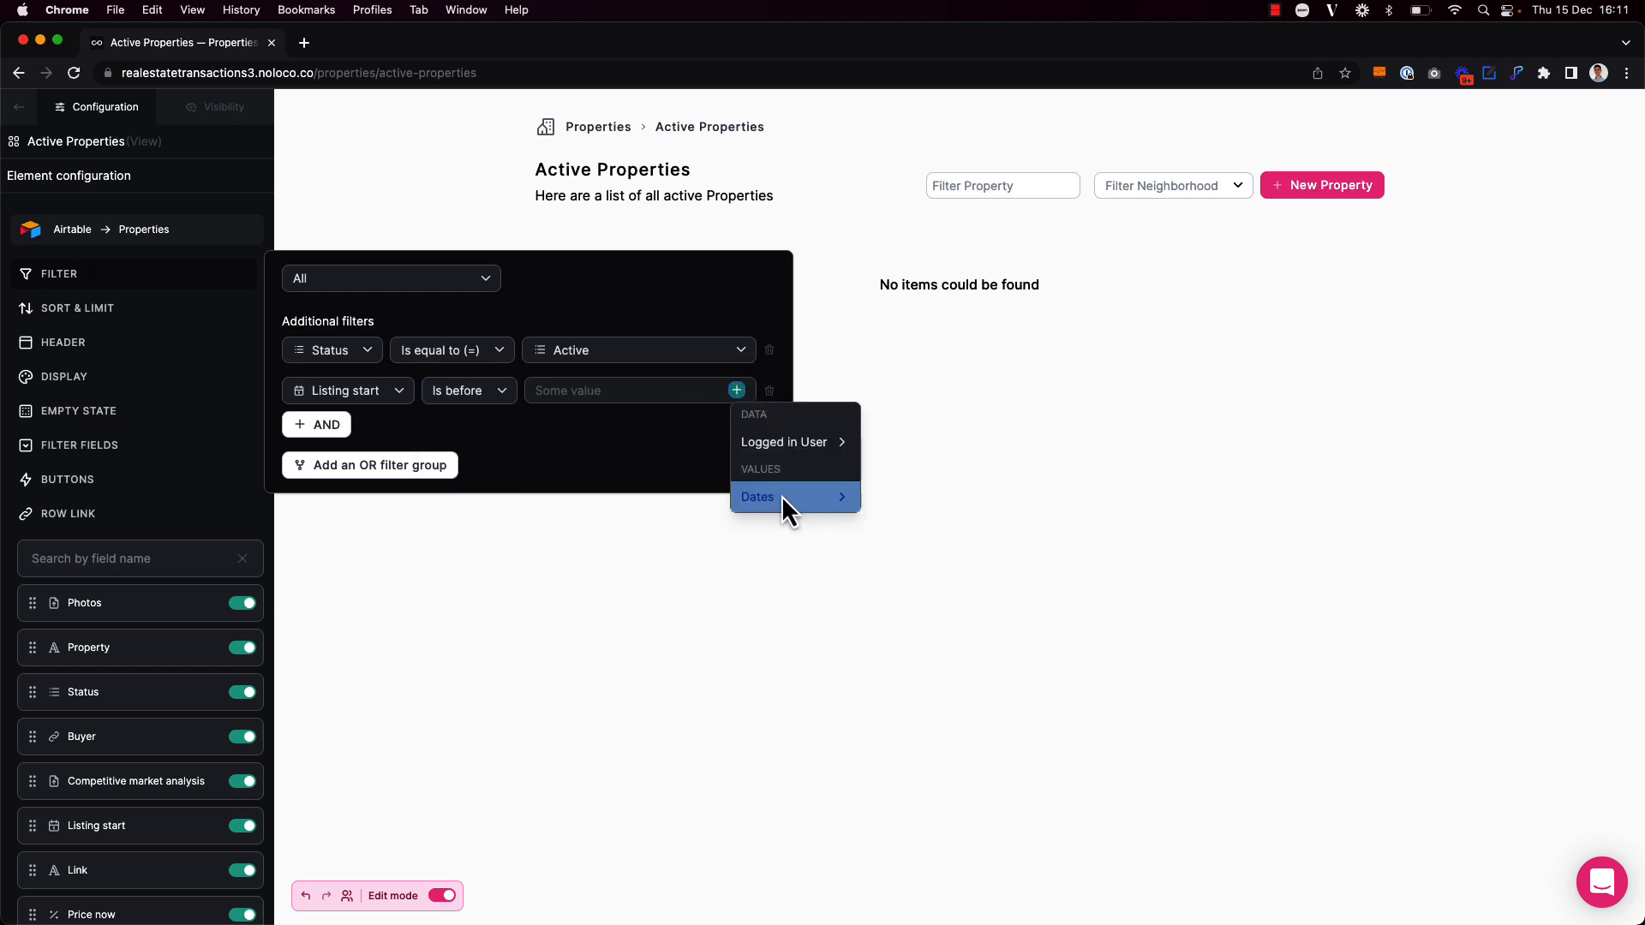
mouse_move(781, 496)
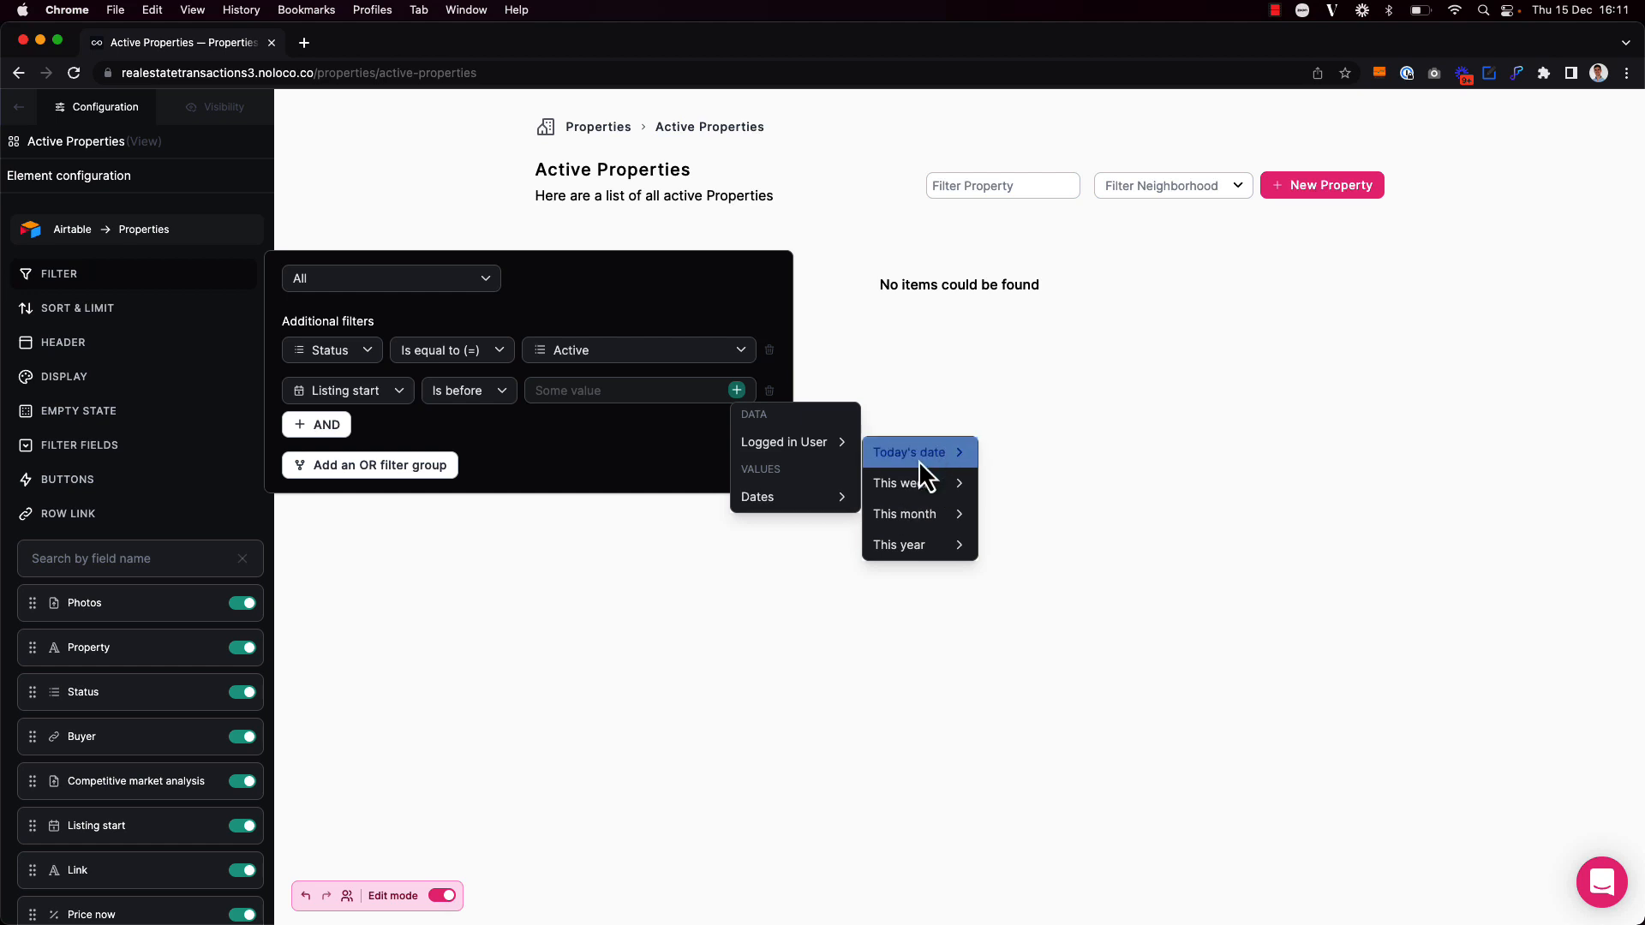
mouse_move(925, 455)
left_click(1045, 455)
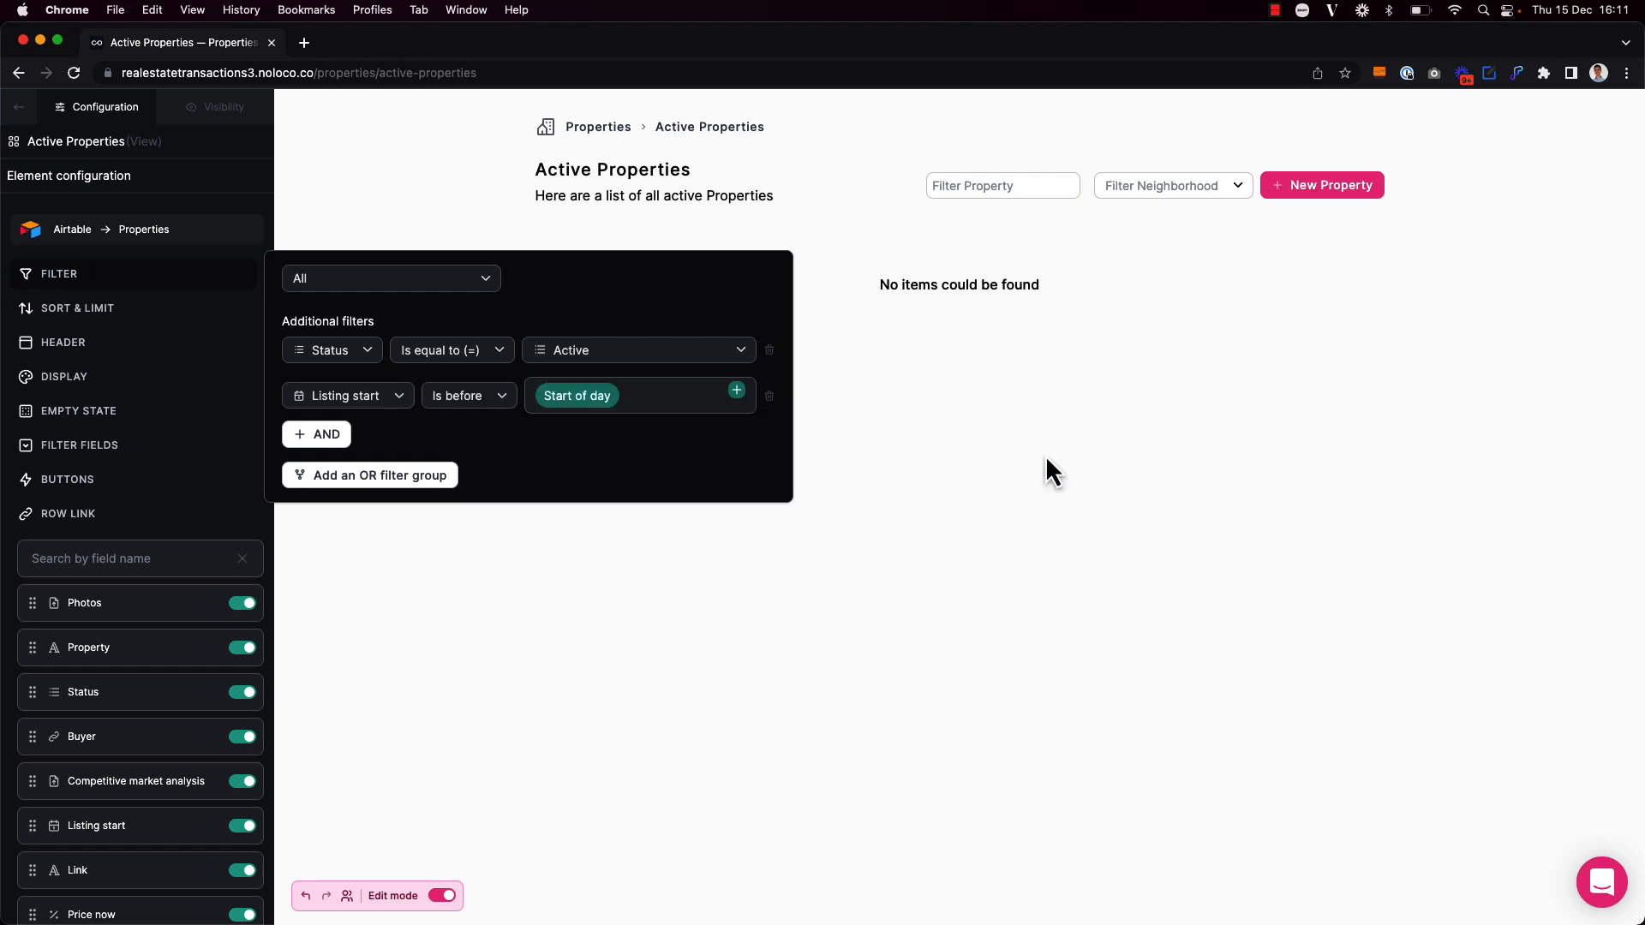
- Add another AND filter condition requiring Price now to be greater than 100000, and close the filter settings
scroll(686, 629, "down", 3)
scroll(703, 632, "up", 3)
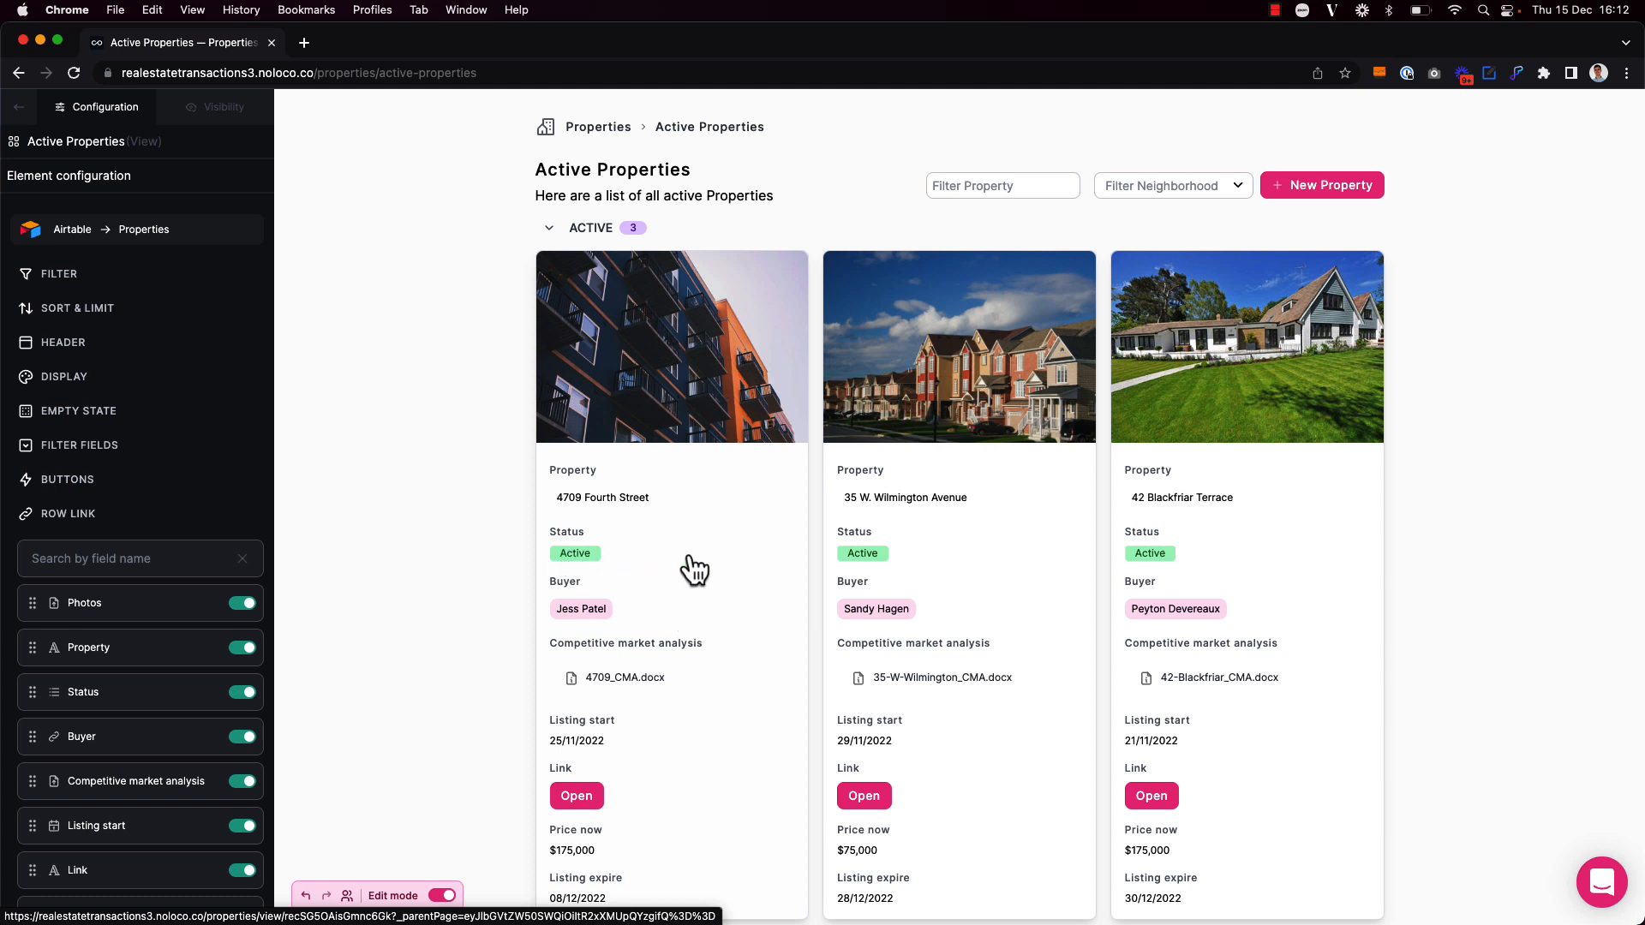
scroll(686, 569, "down", 3)
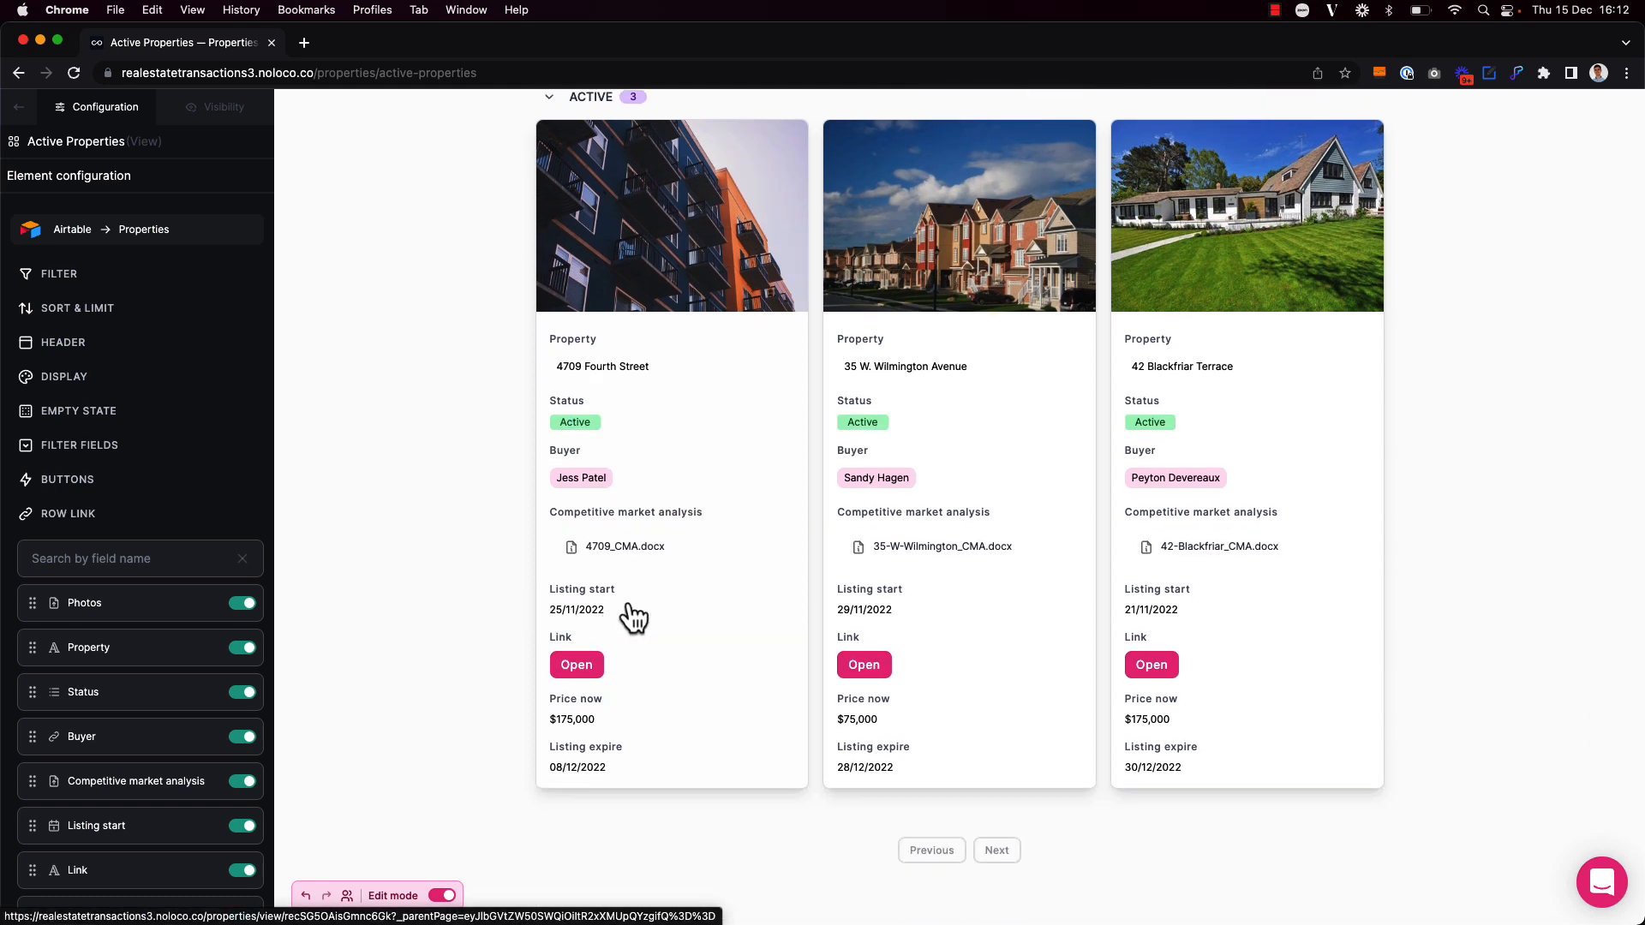
scroll(632, 617, "up", 3)
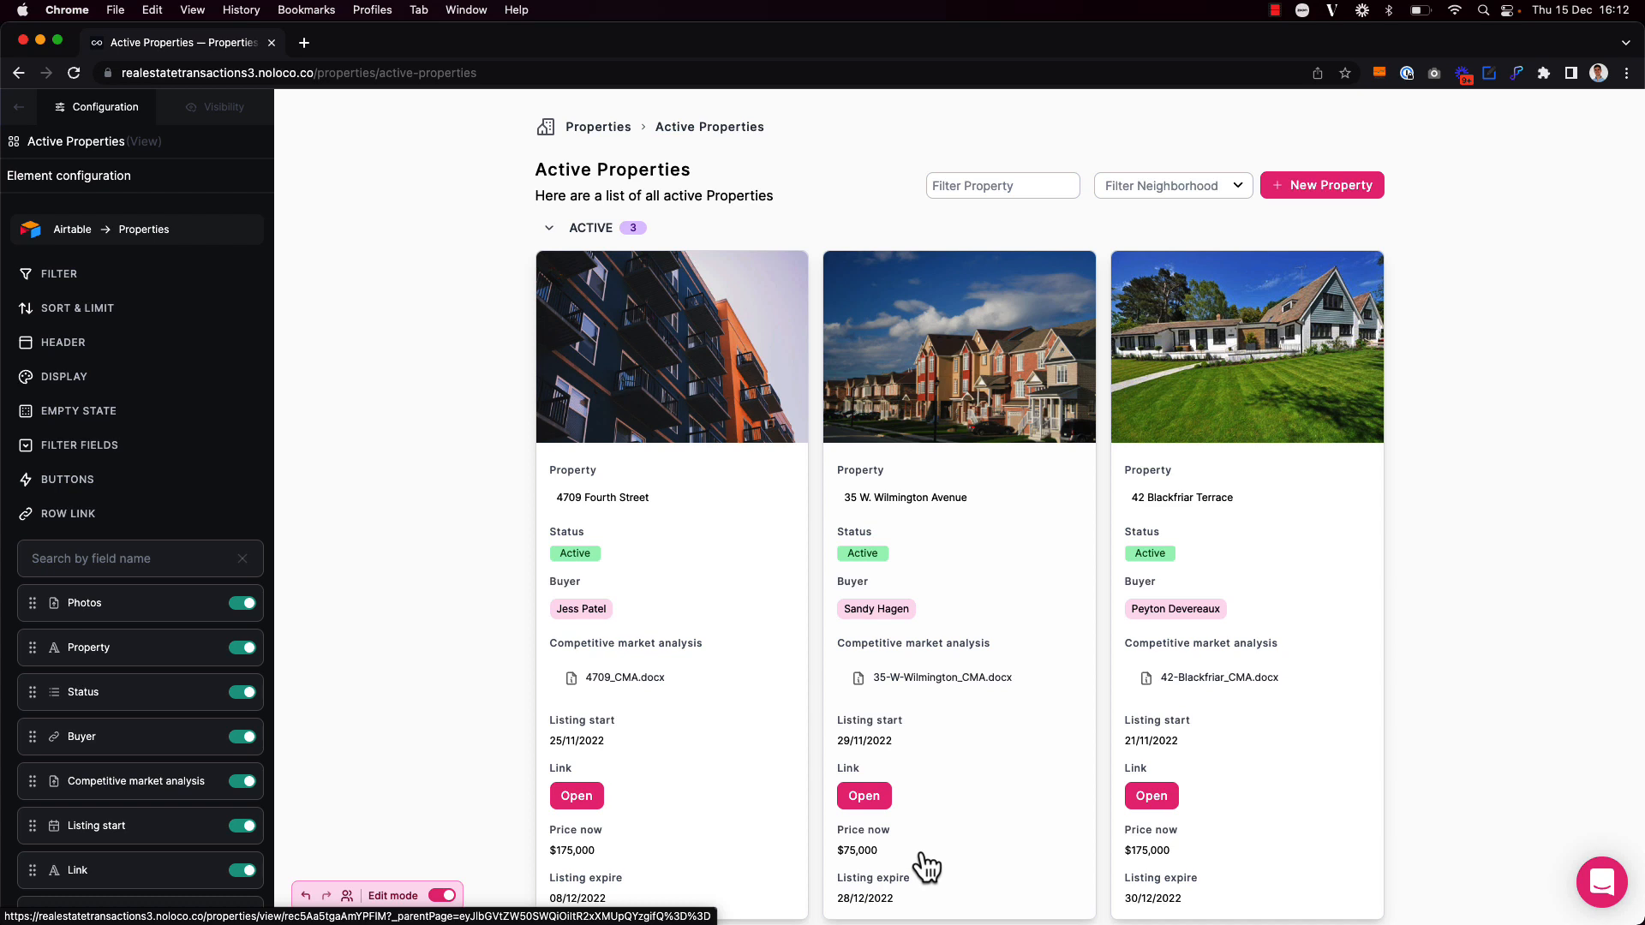
left_click(47, 276)
left_click(338, 436)
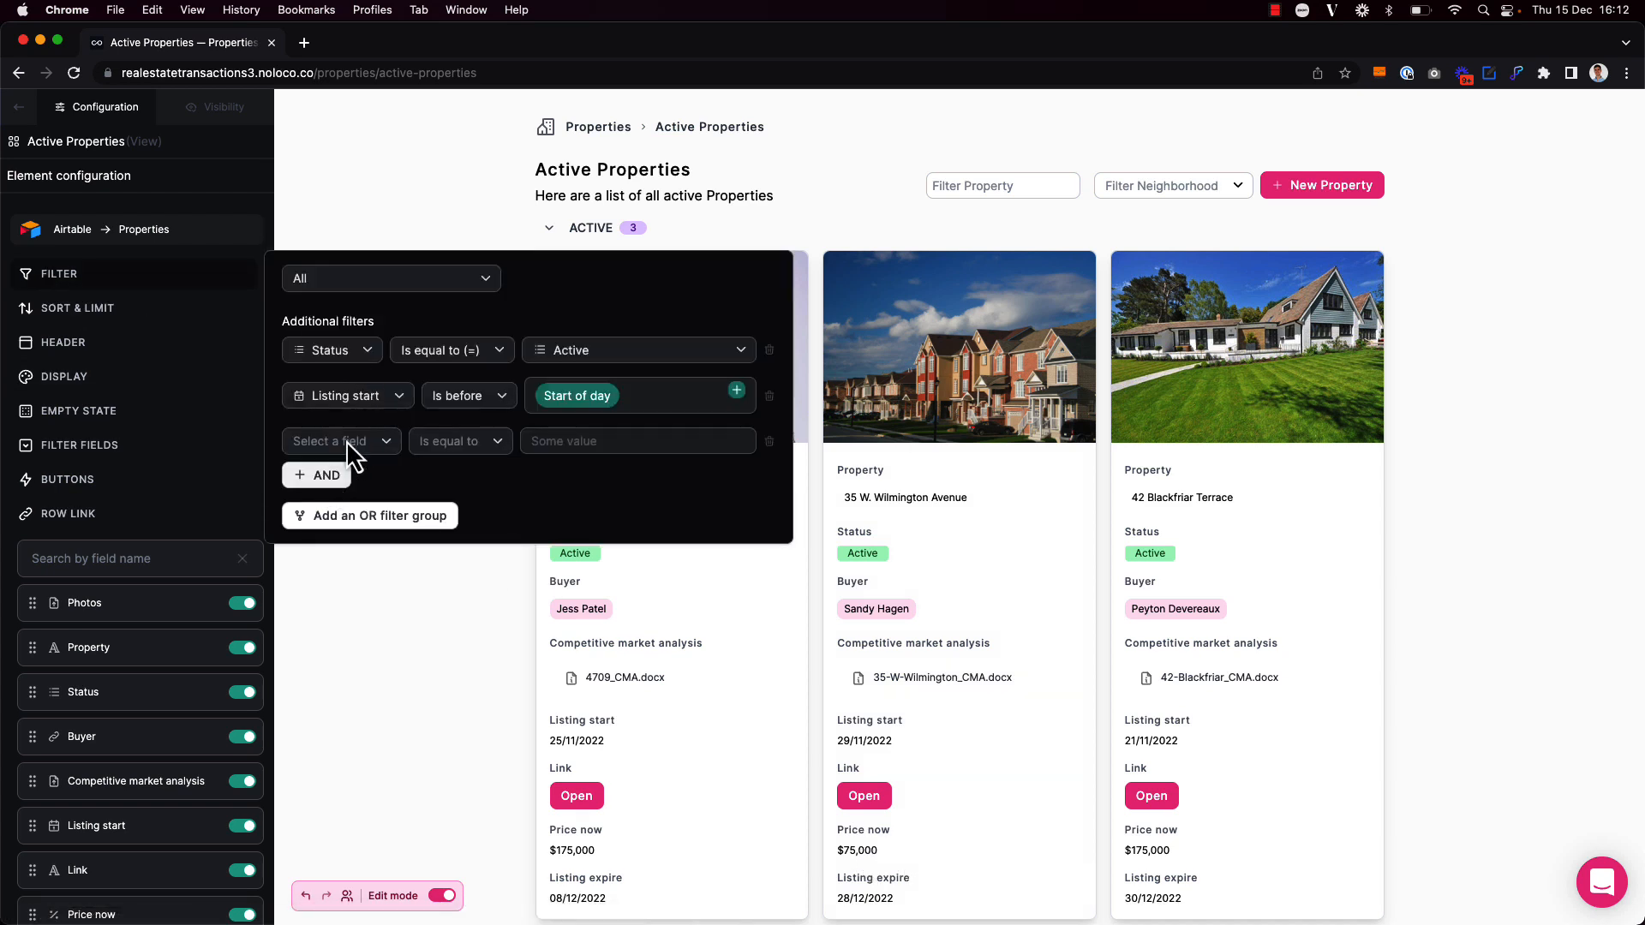
left_click(346, 440)
type("Price")
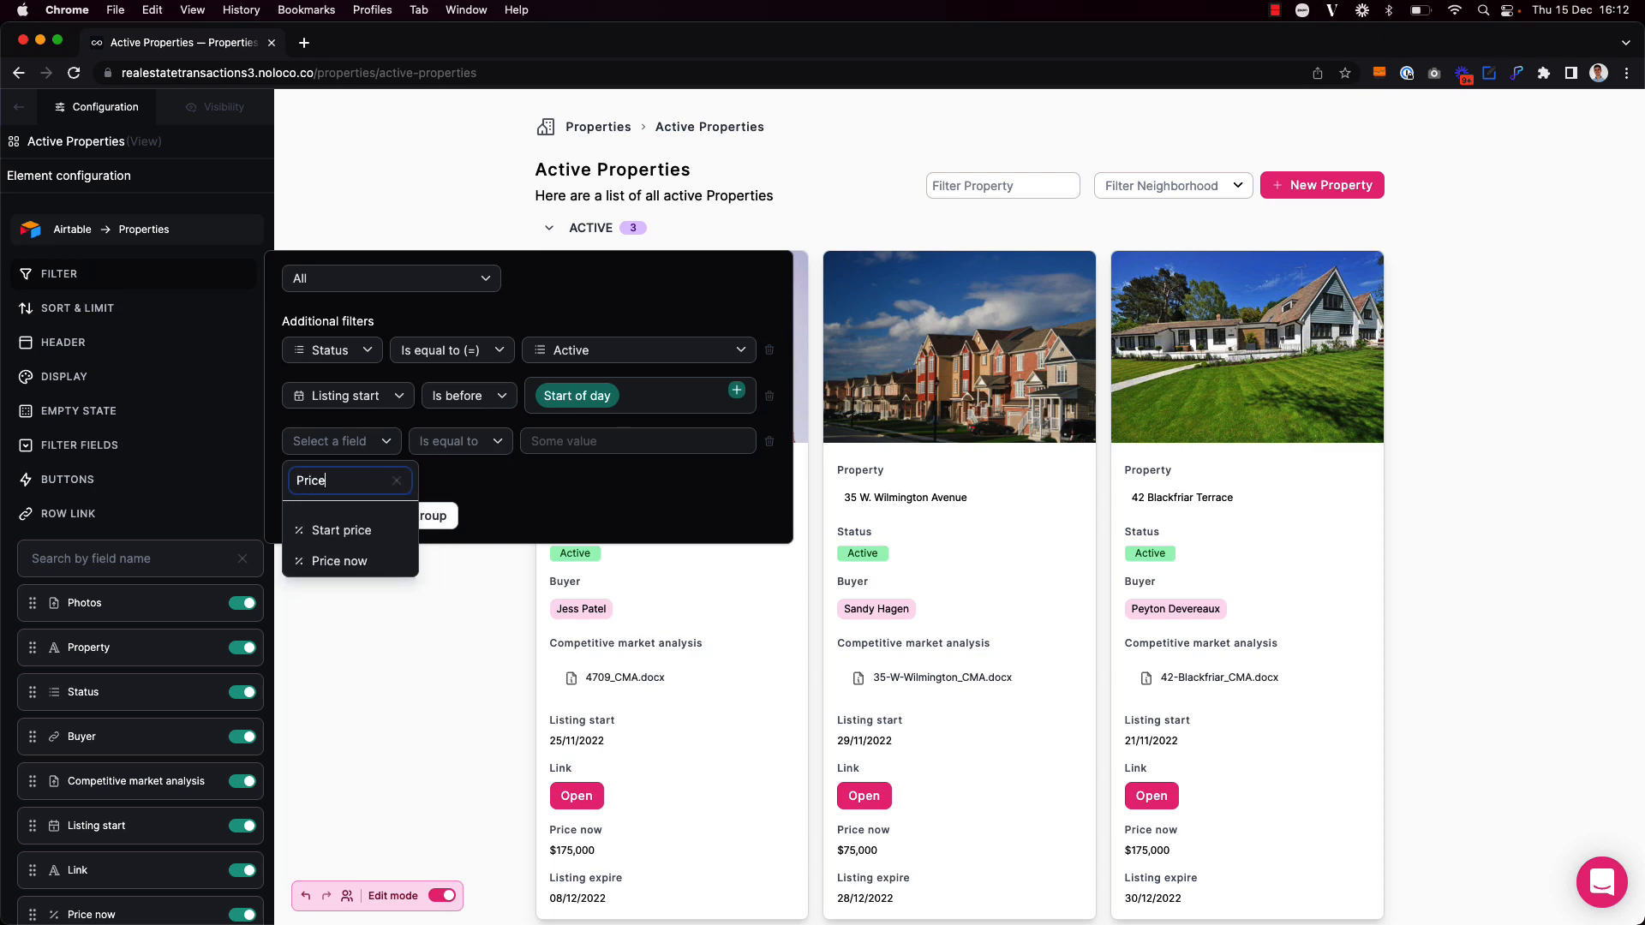
left_click(319, 558)
left_click(459, 441)
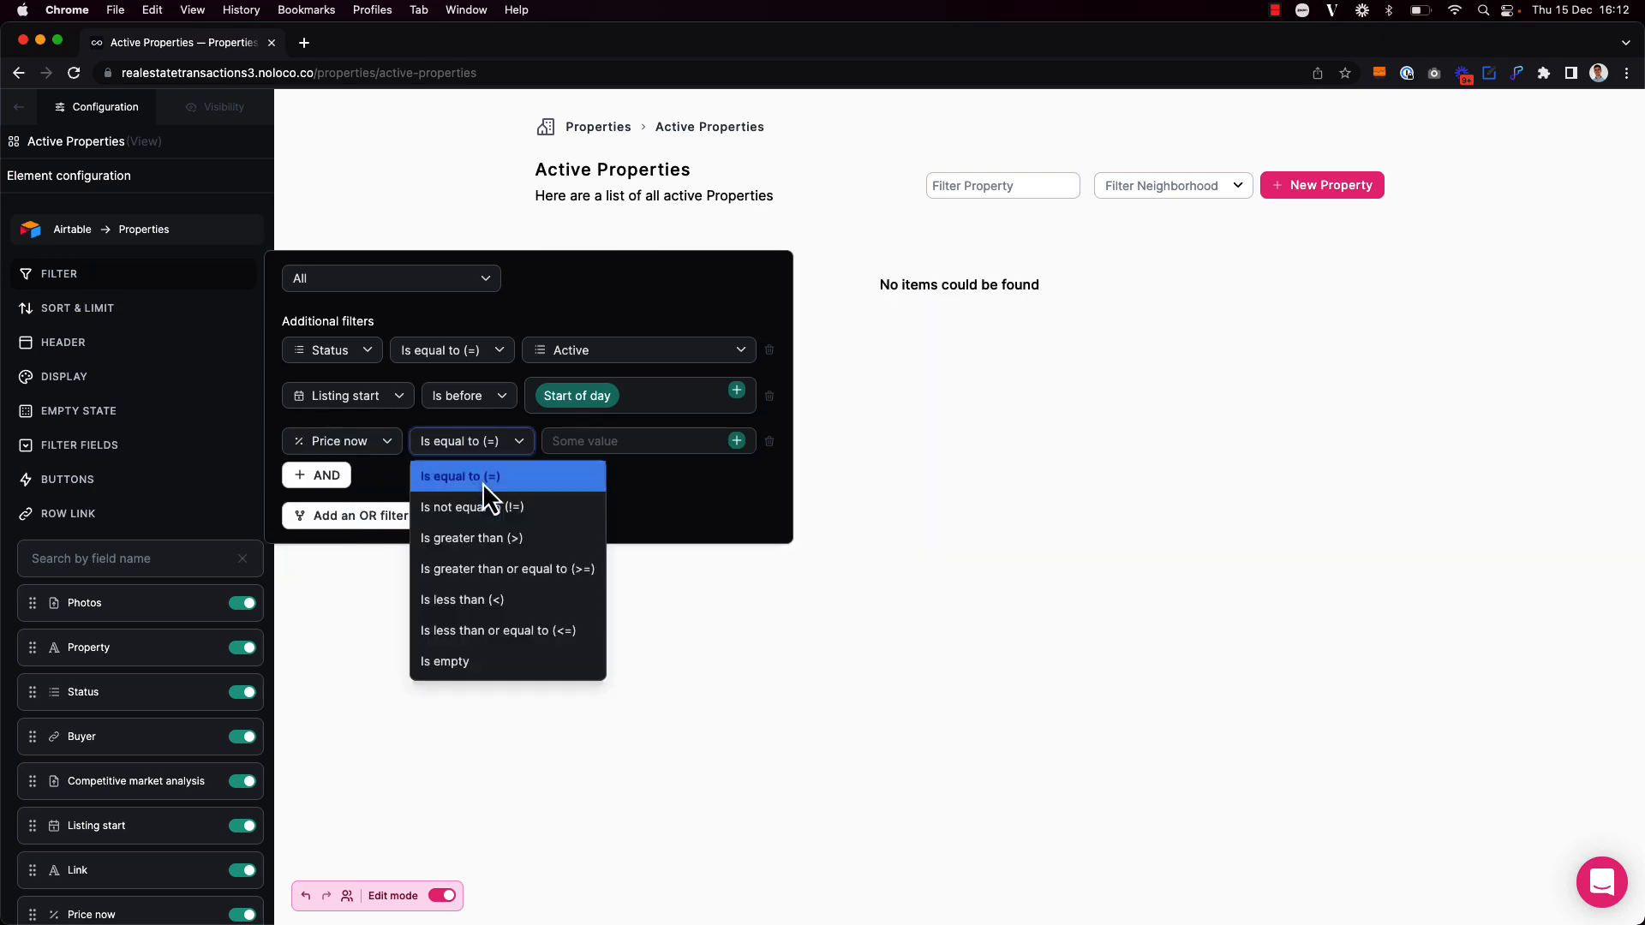
left_click(506, 536)
left_click(608, 442)
type("100000")
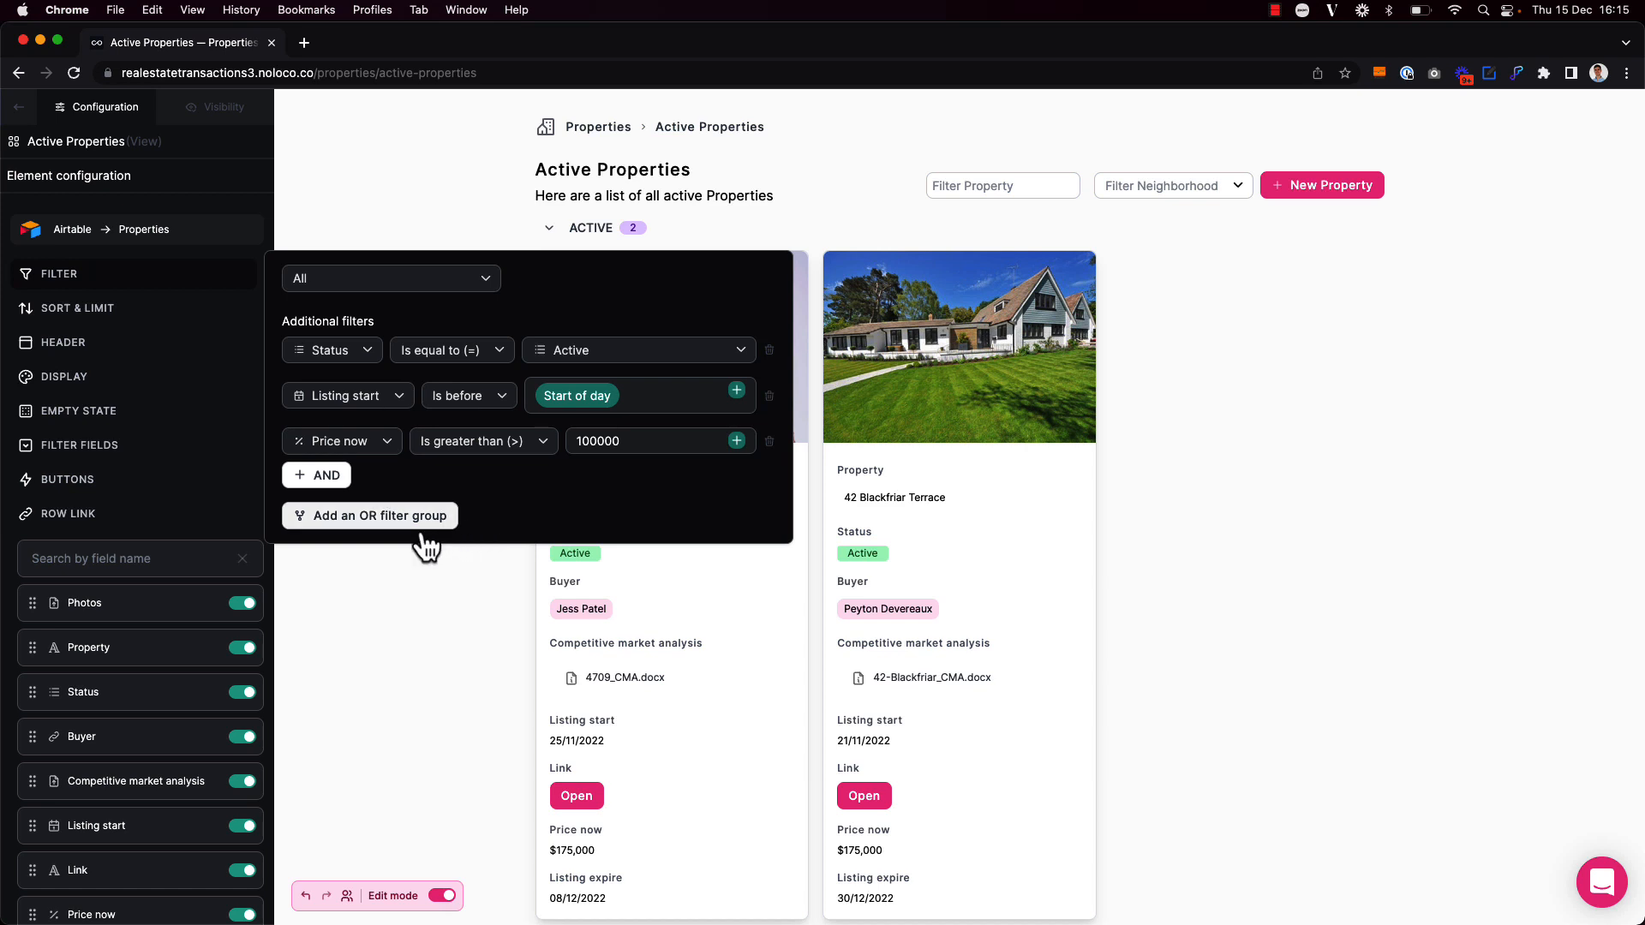
left_click(419, 176)
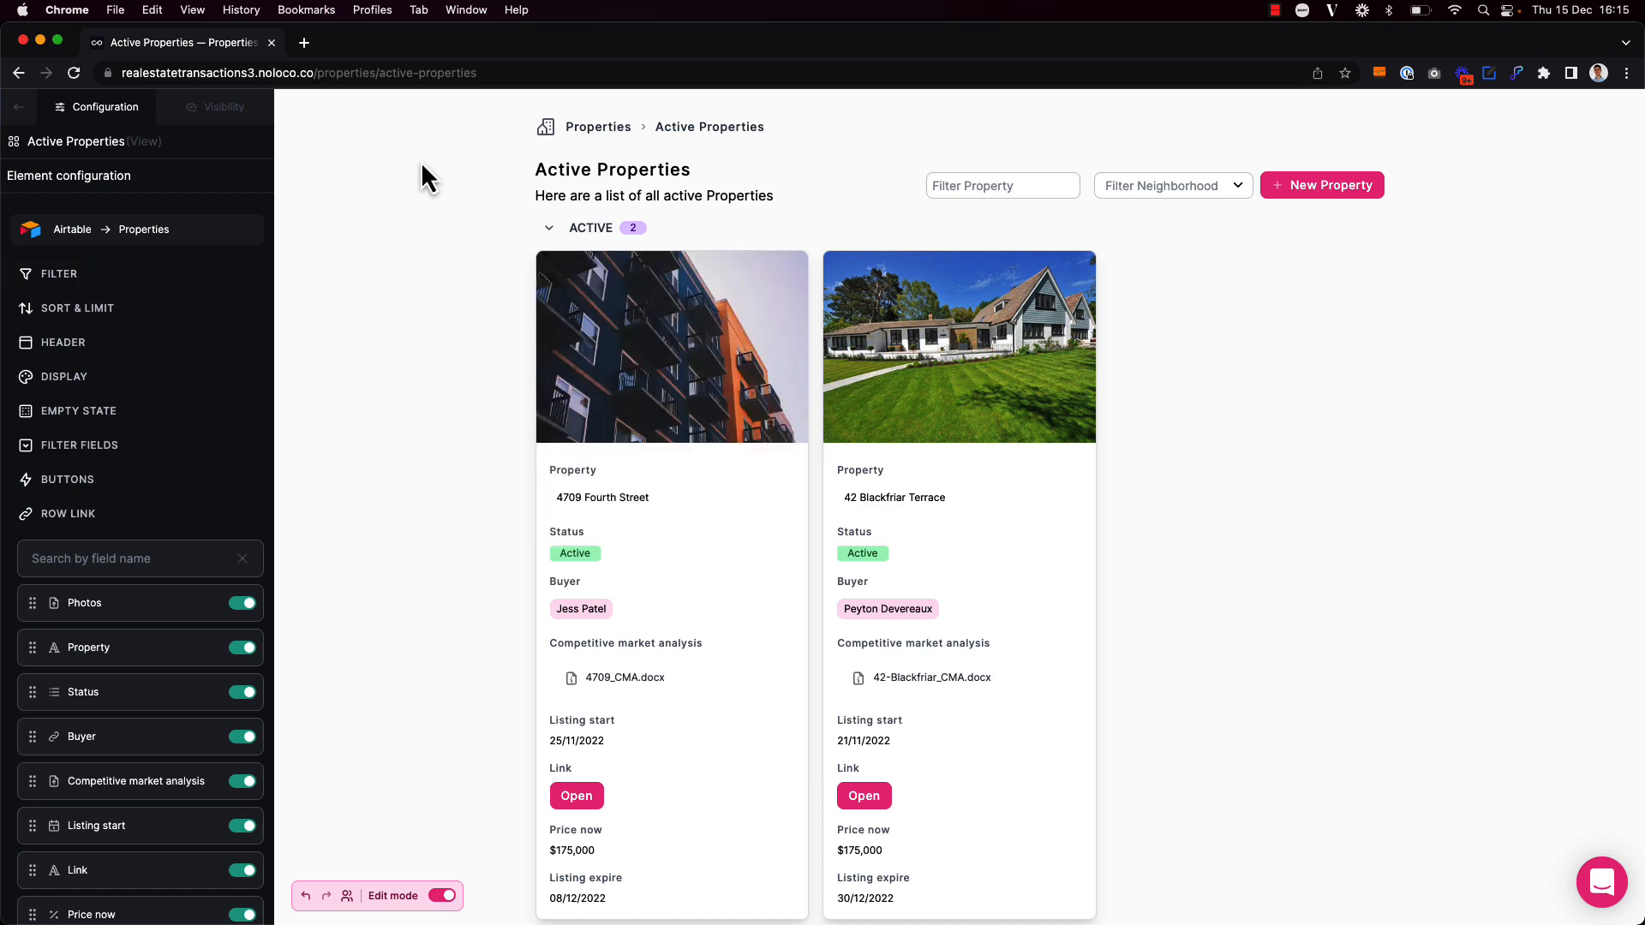
- Clone the Properties page as a nested view and enter Closed as its page name
left_click(19, 107)
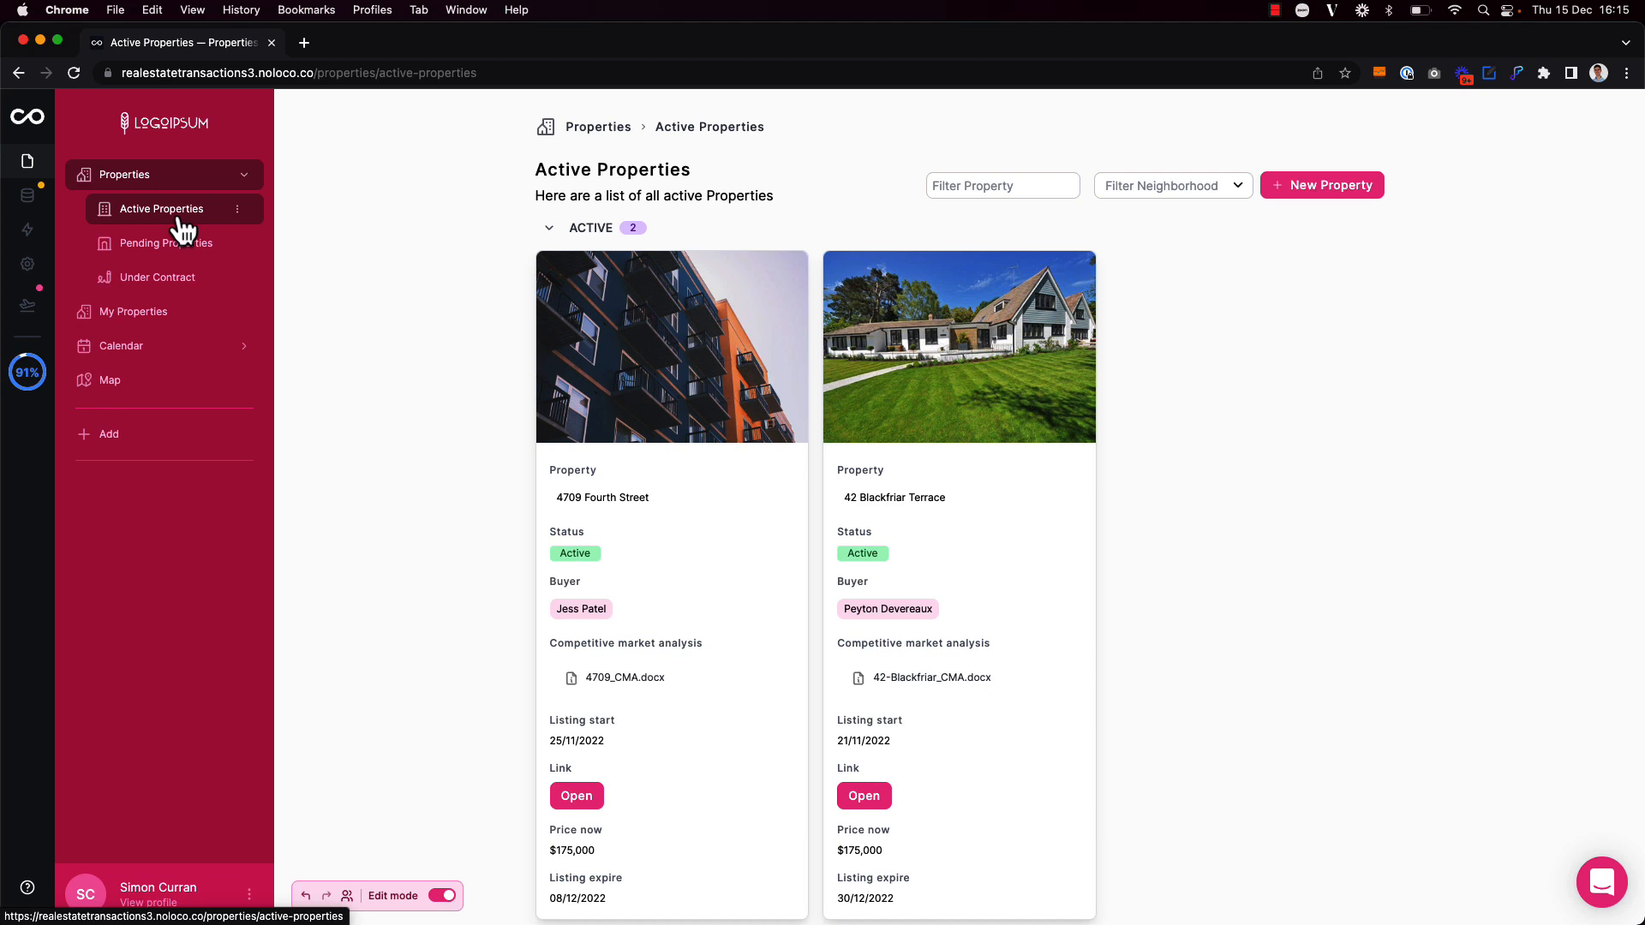
left_click(240, 177)
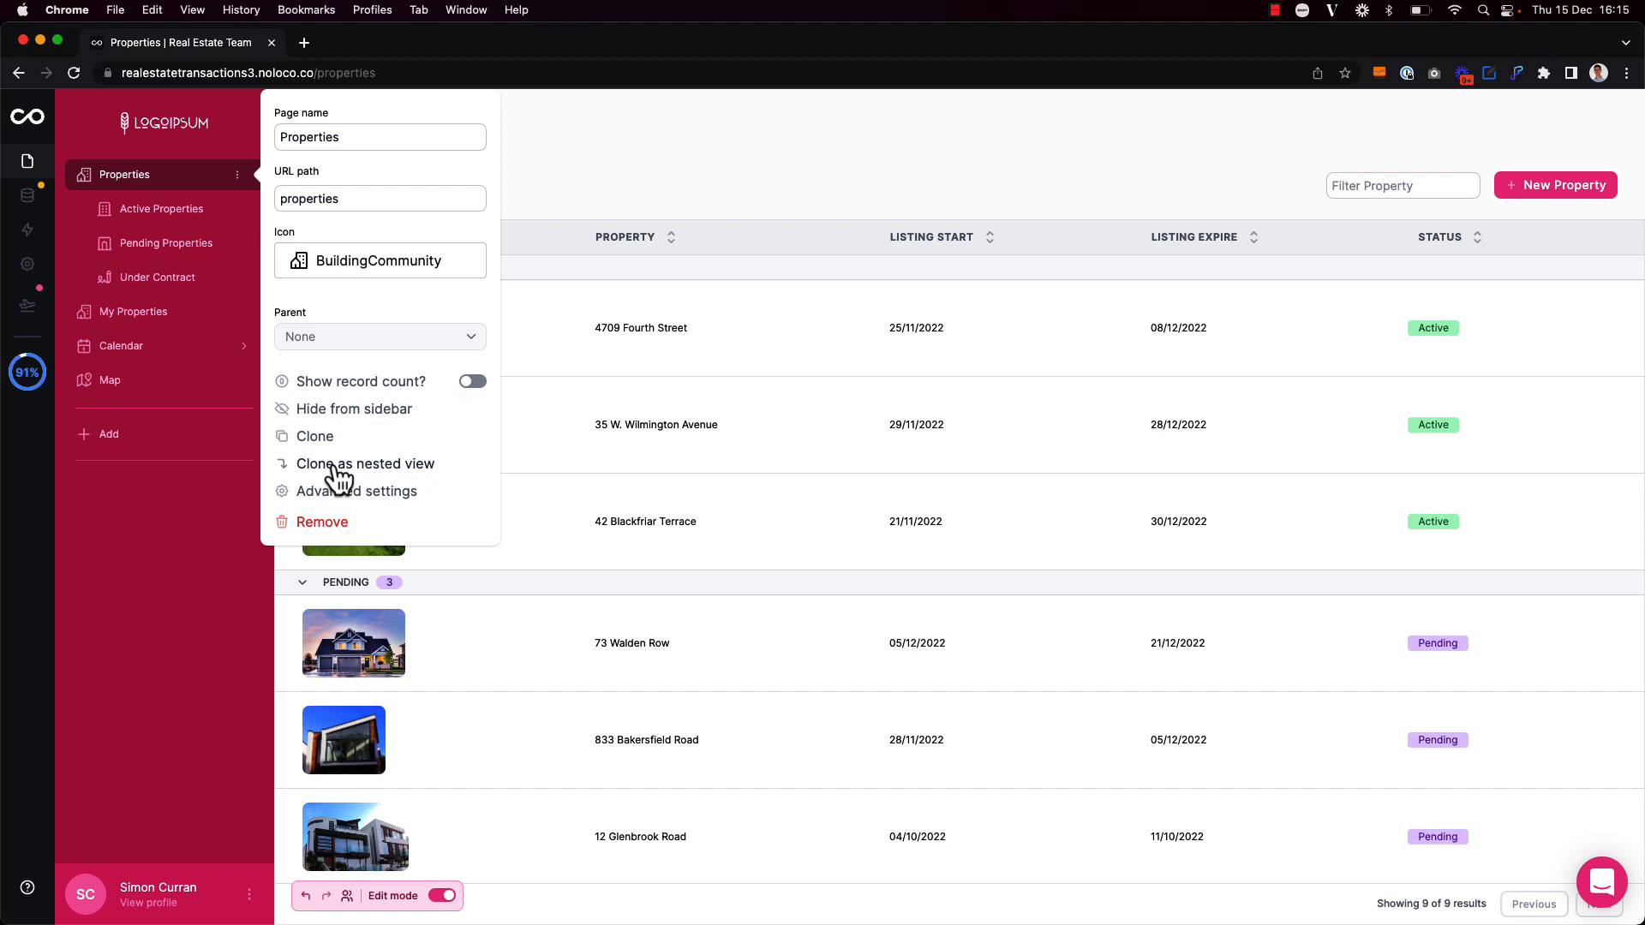
left_click(335, 467)
left_click(320, 139)
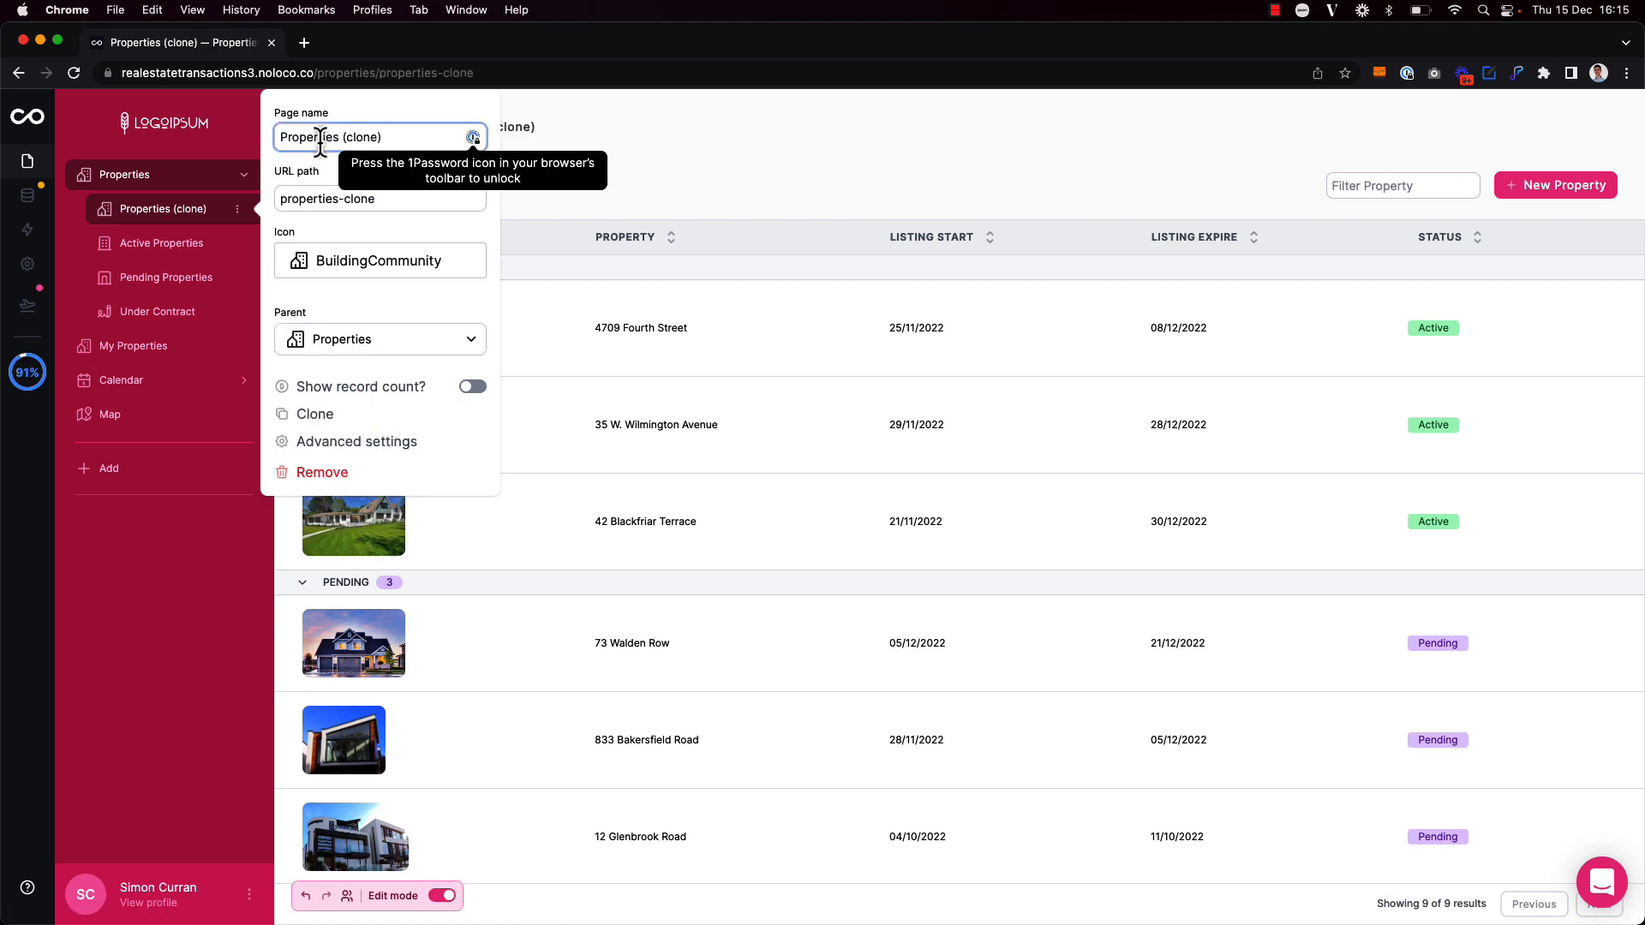
key("super+a")
type("Closed")
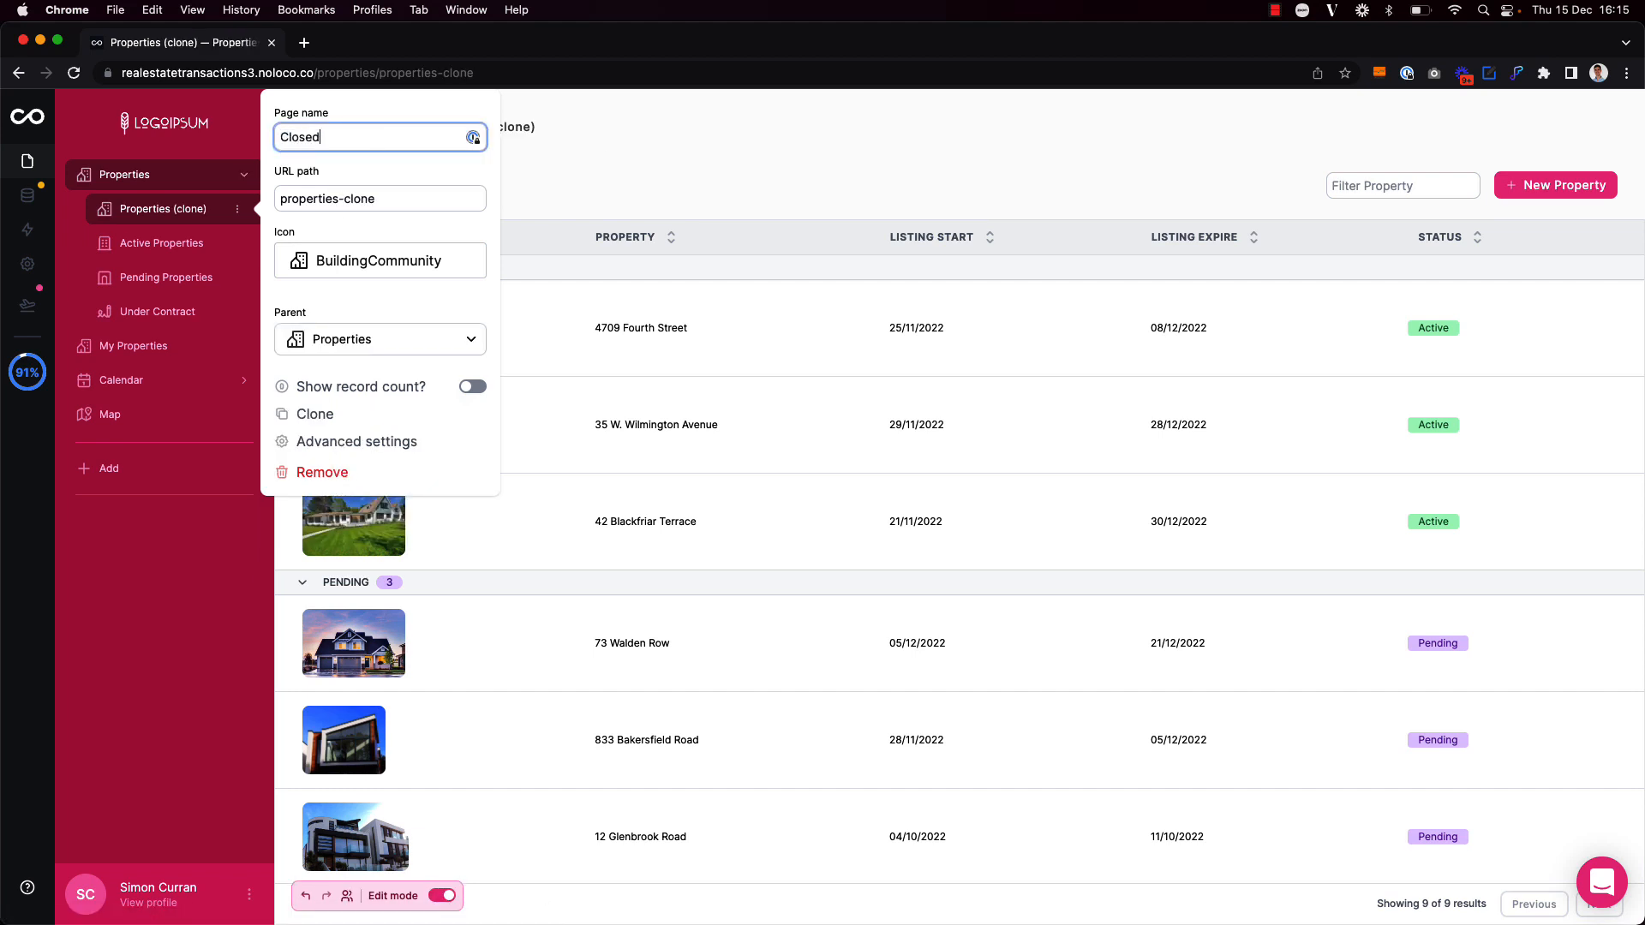
- Complete the cloned page's name as Closed Properties and open the view's configuration
type(" Properties")
left_click(630, 153)
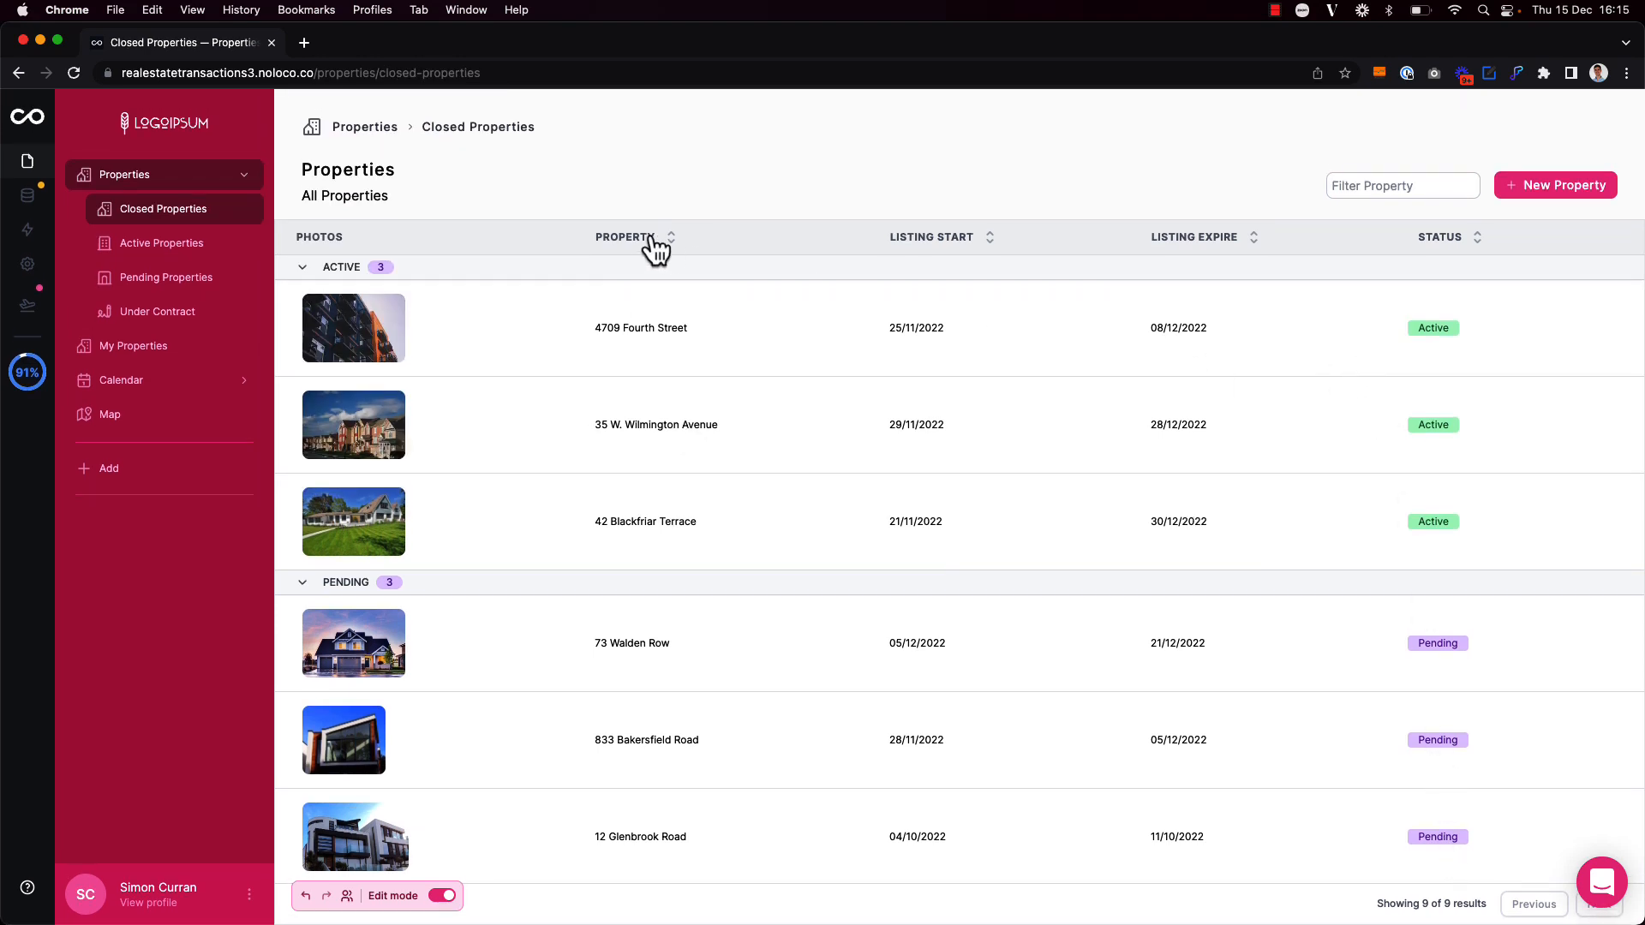
left_click(656, 153)
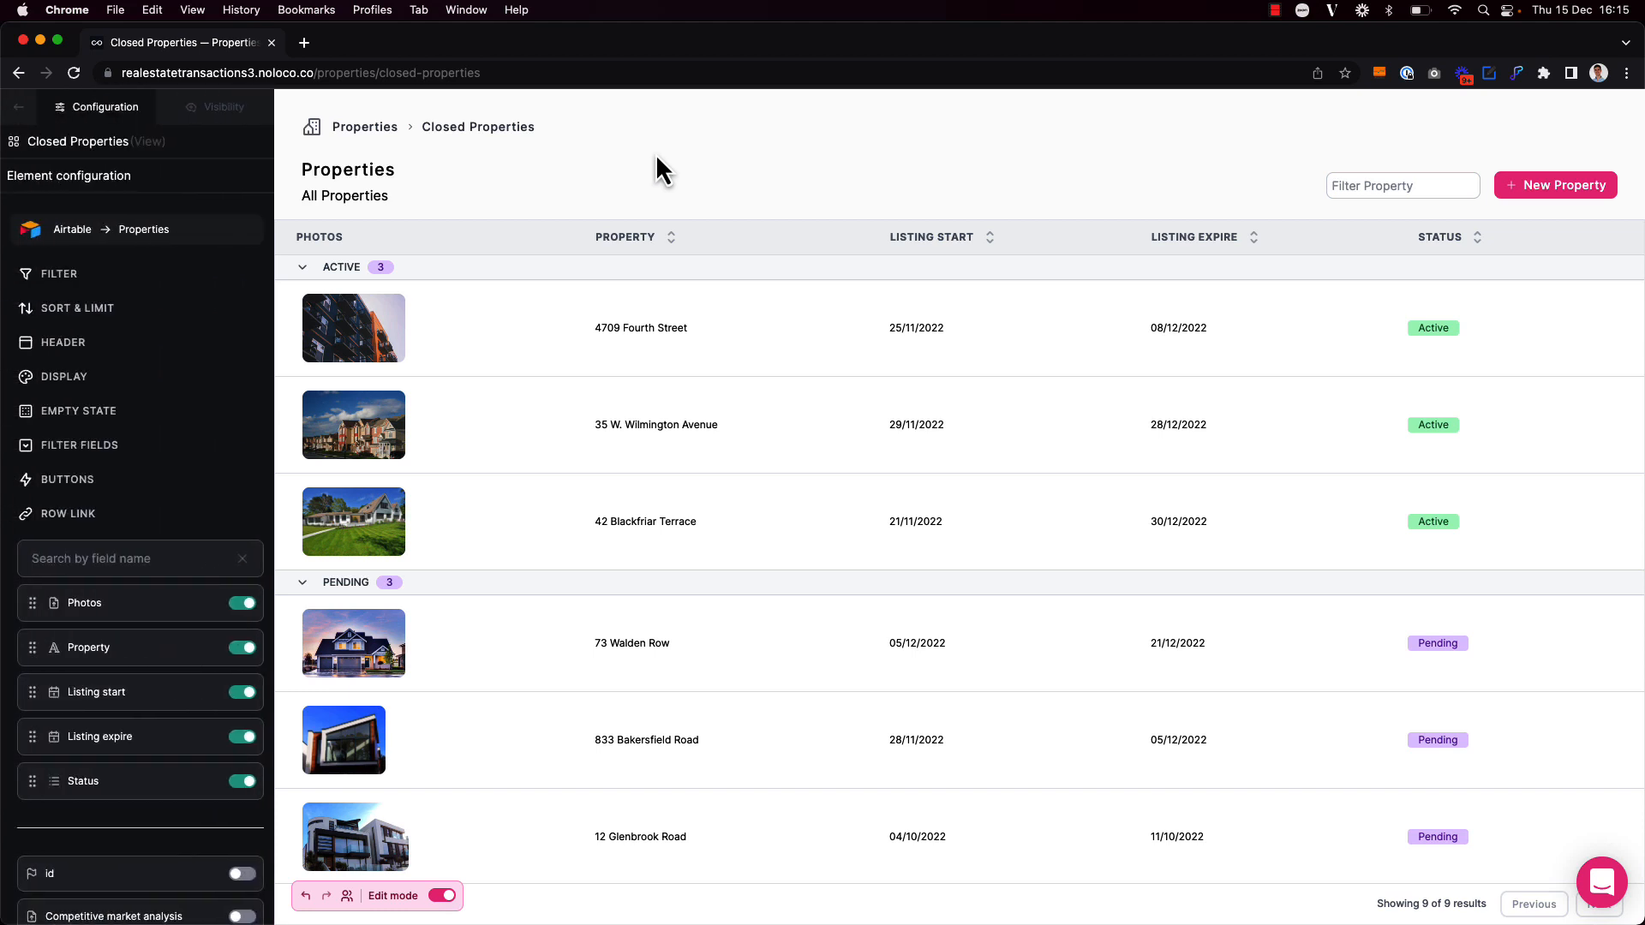
- Add an OR filter group to the Closed Properties view with a Status condition using the Is one of operator
left_click(69, 275)
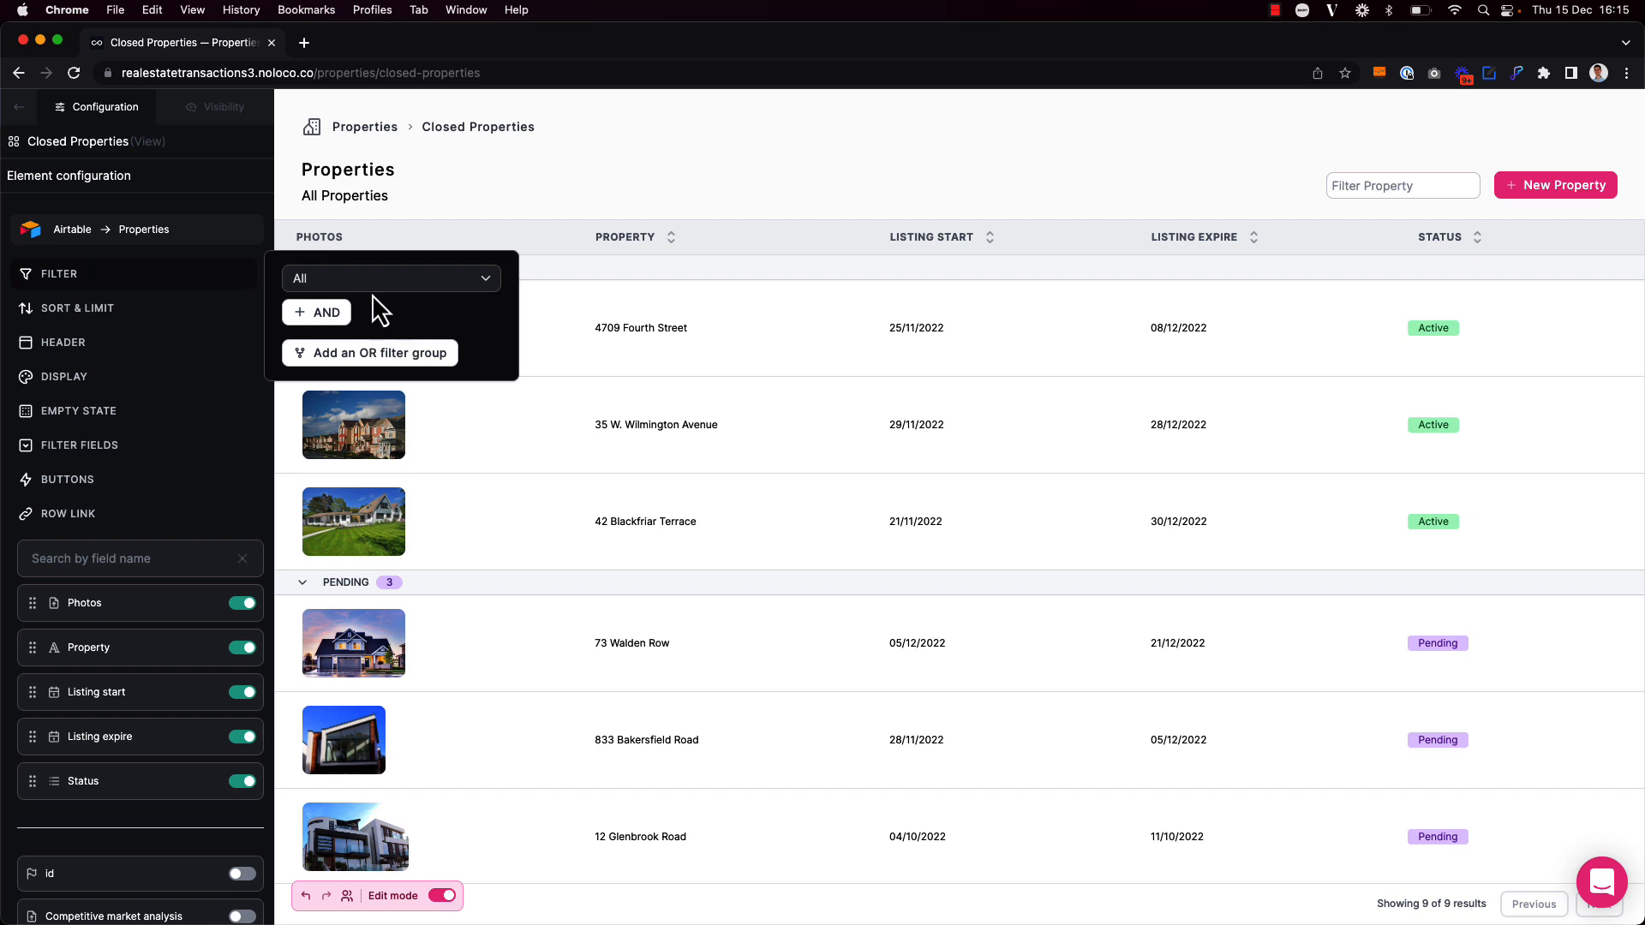
left_click(381, 355)
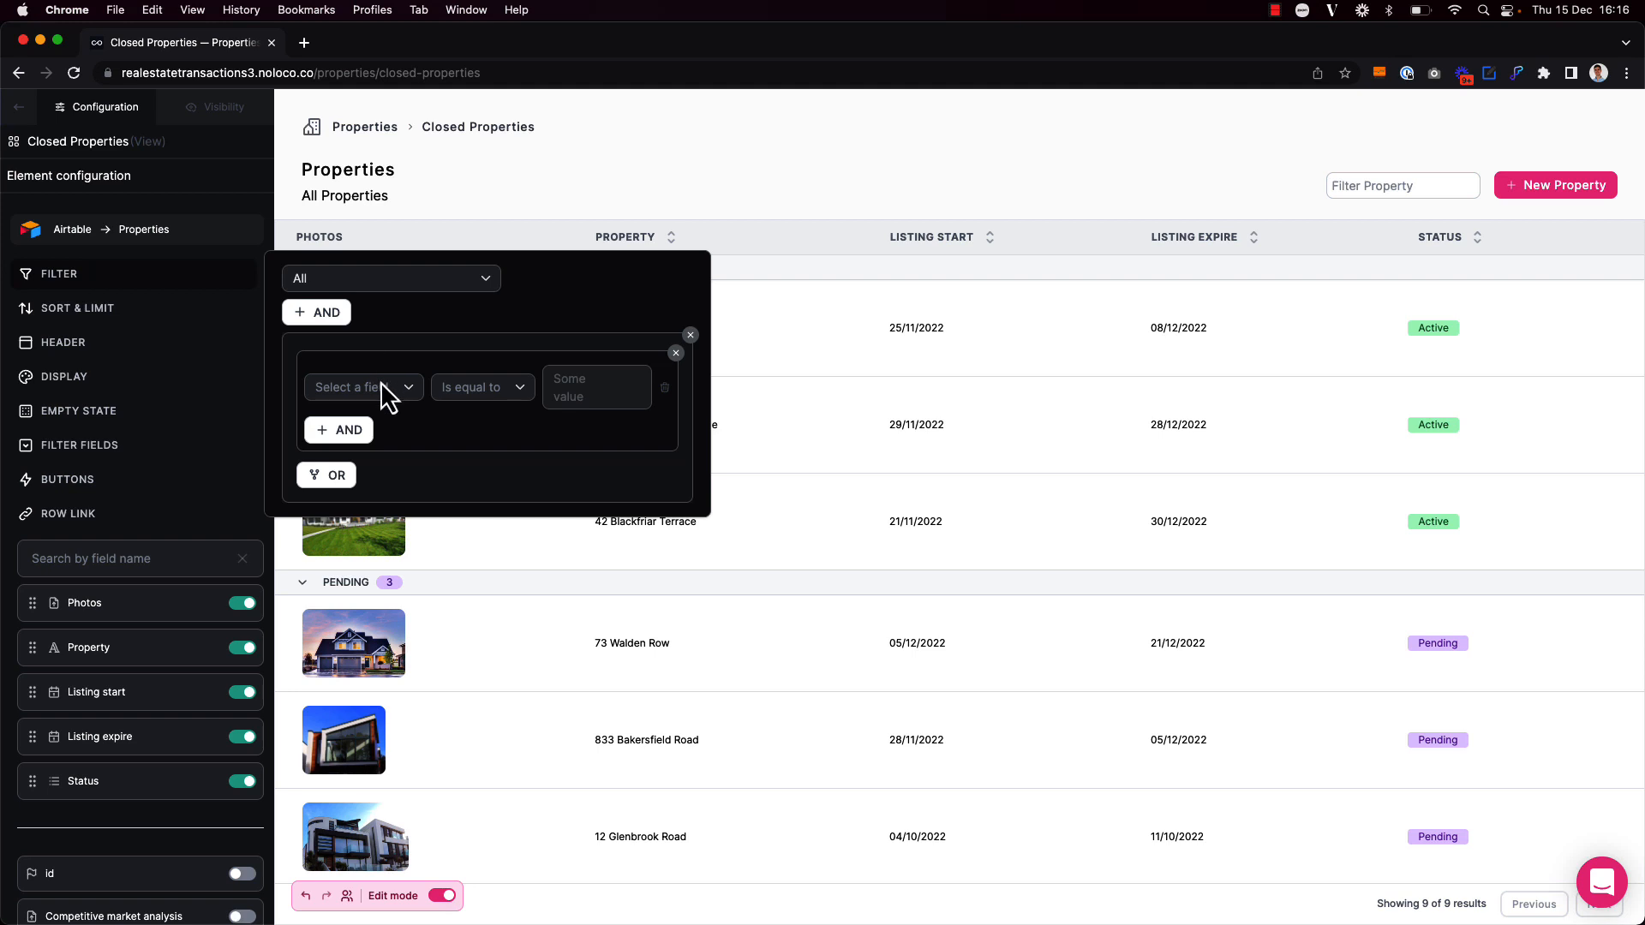
left_click(378, 389)
type("st")
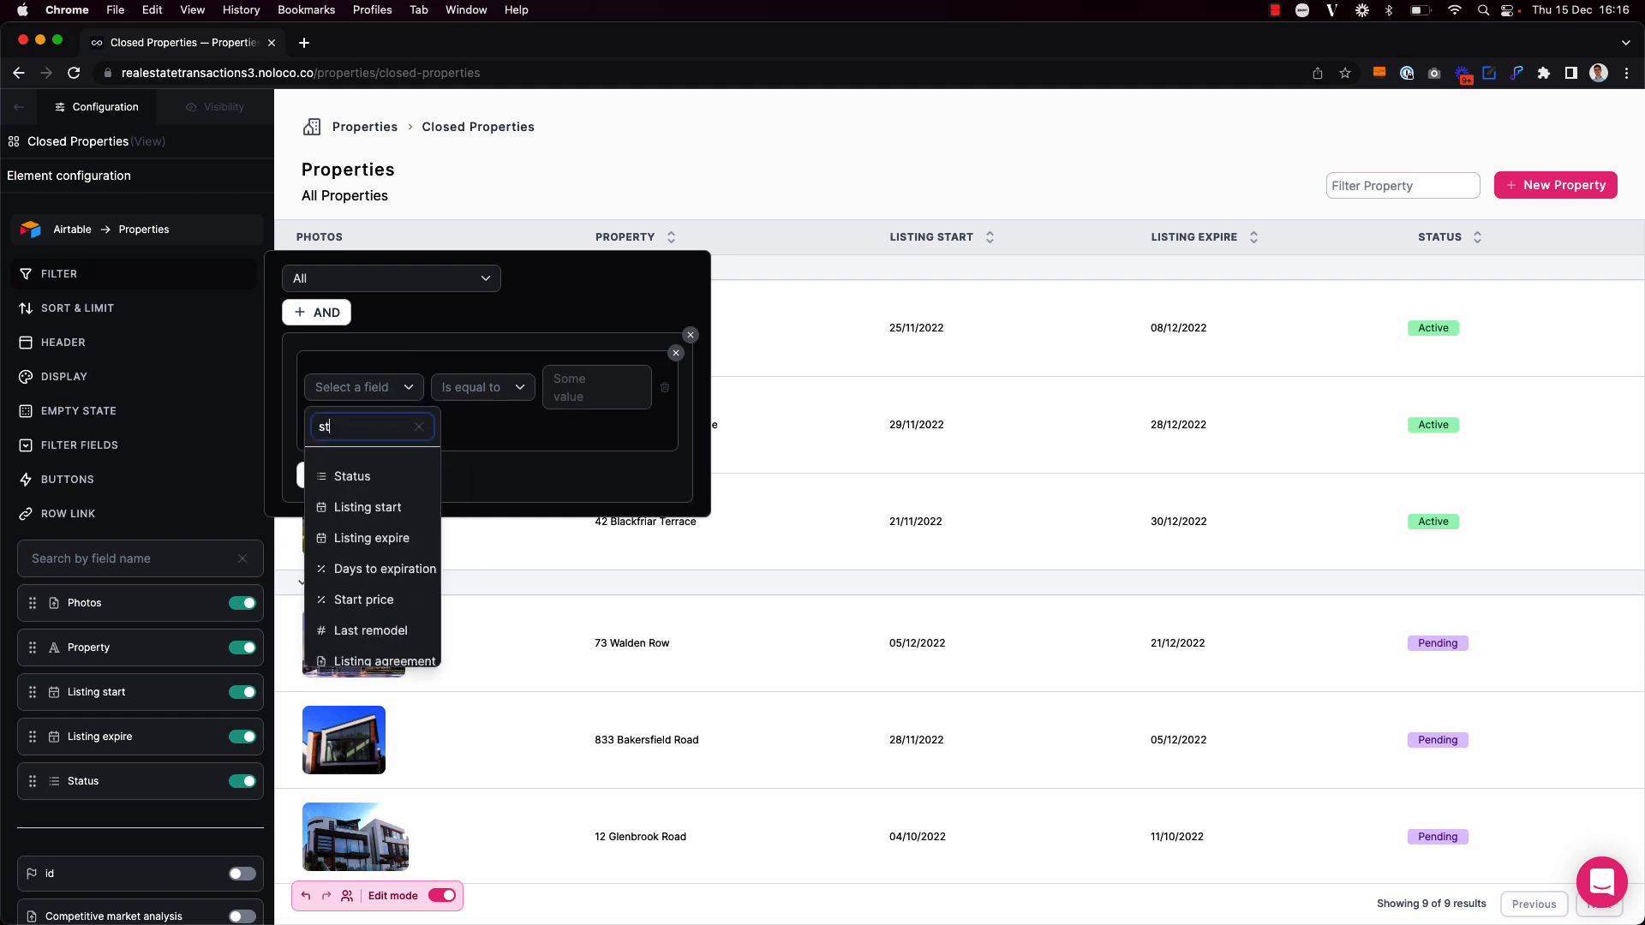
type("at")
left_click(384, 470)
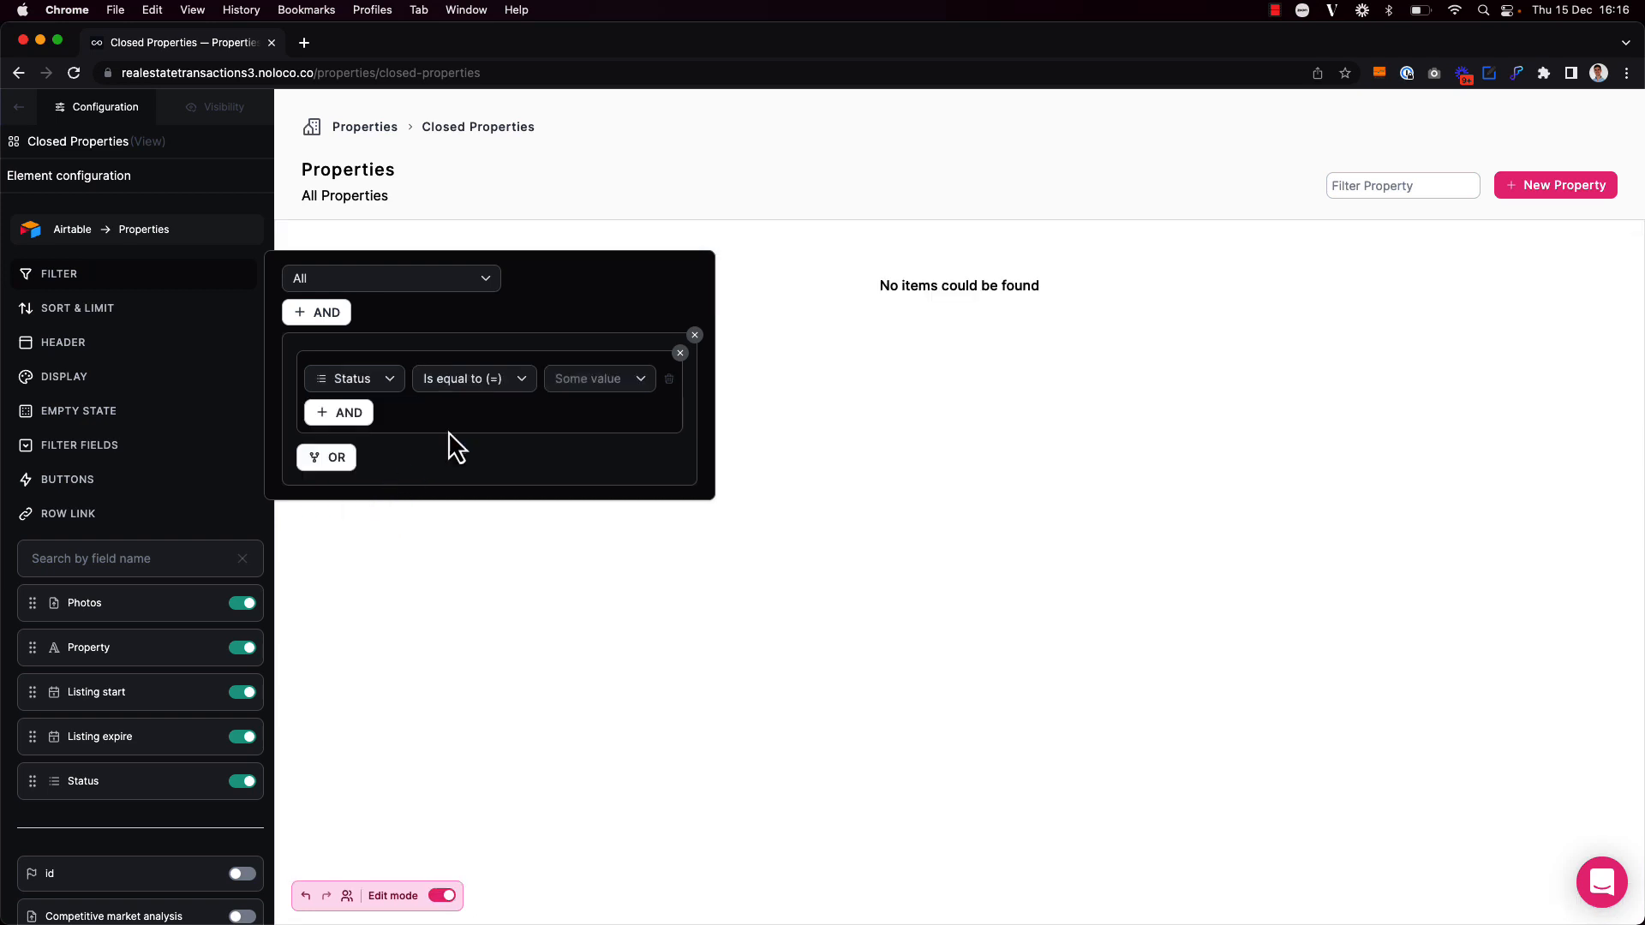
left_click(482, 371)
left_click(497, 542)
- Select Expired, Cancelled and Closed as the accepted values of the Status condition
left_click(573, 377)
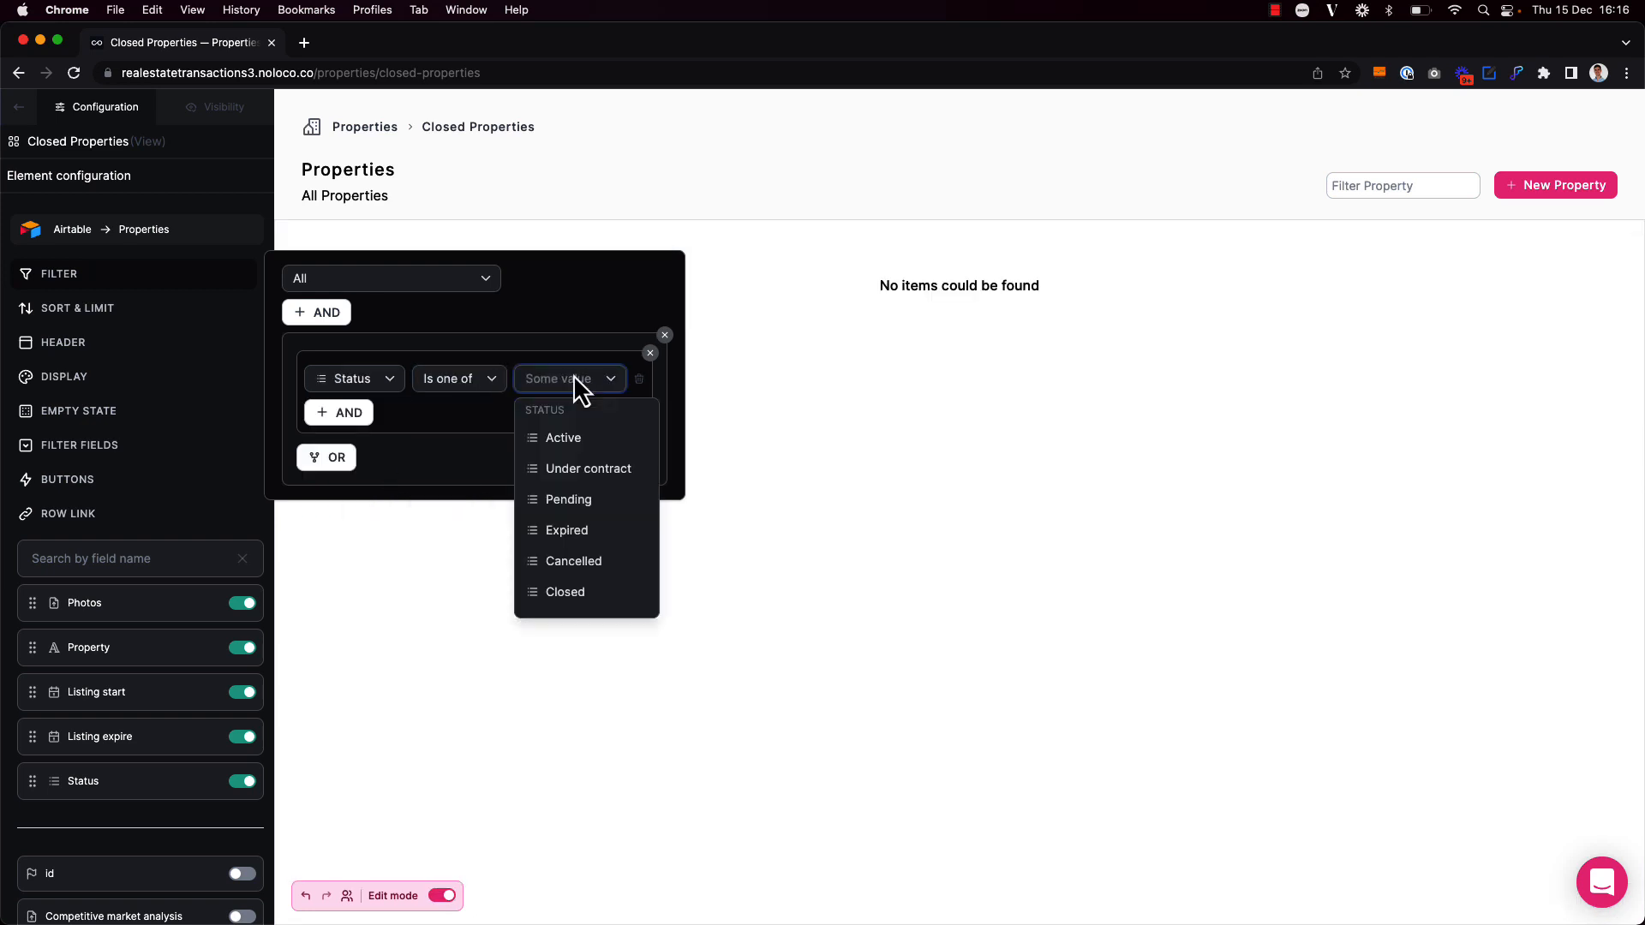
left_click(593, 528)
left_click(632, 382)
left_click(623, 561)
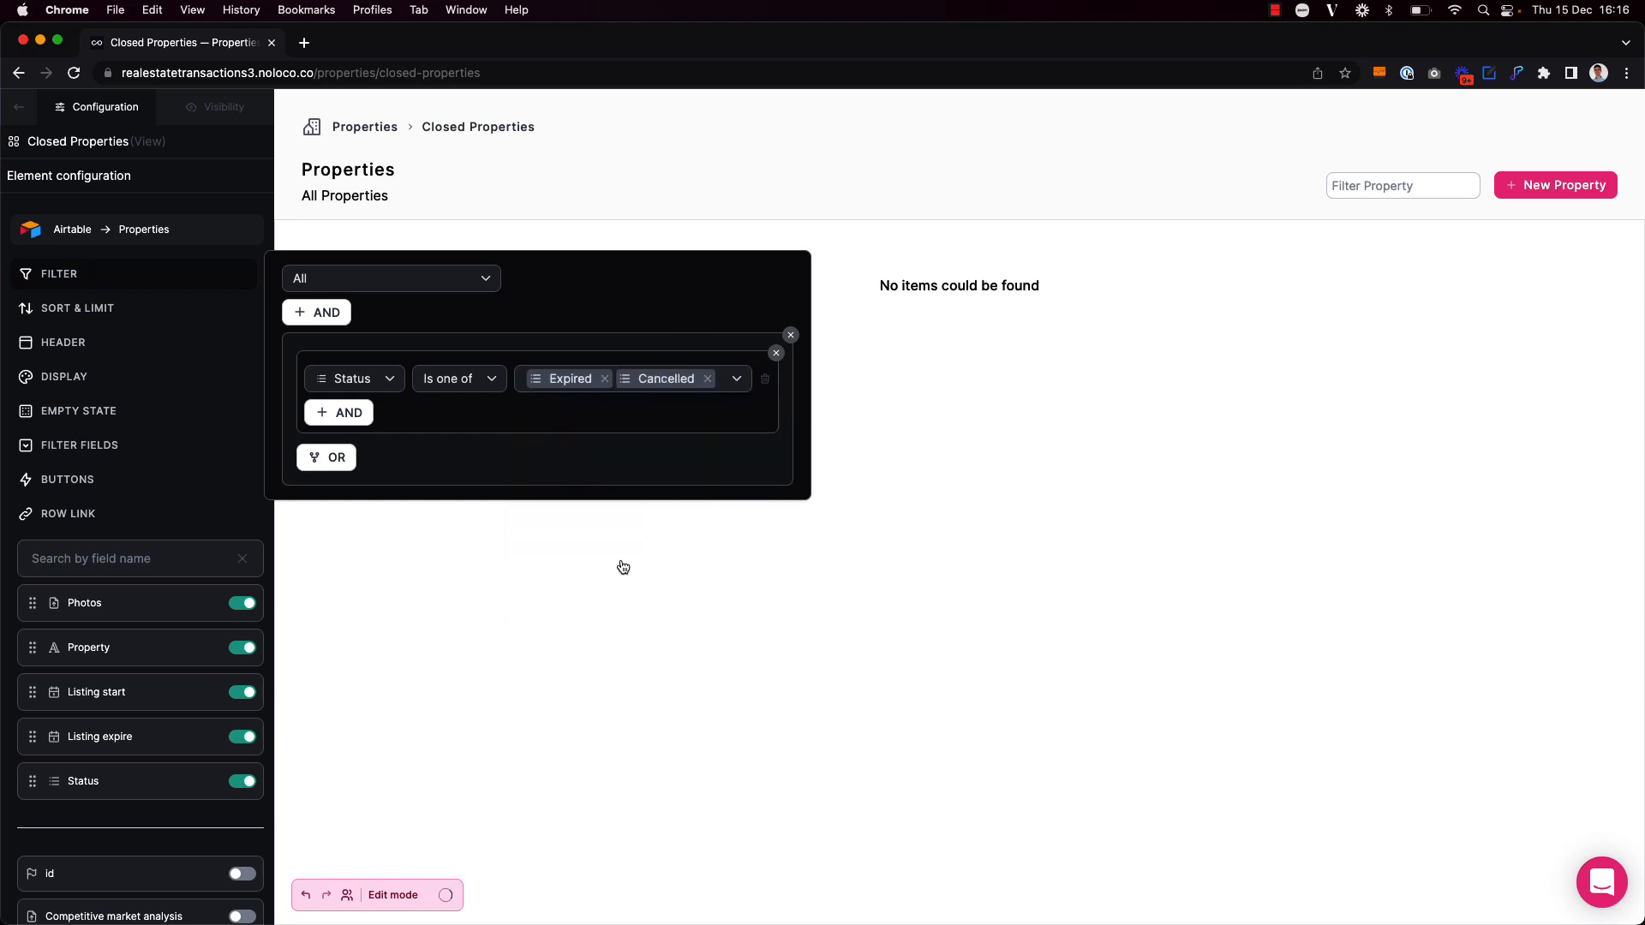
left_click(737, 381)
left_click(699, 591)
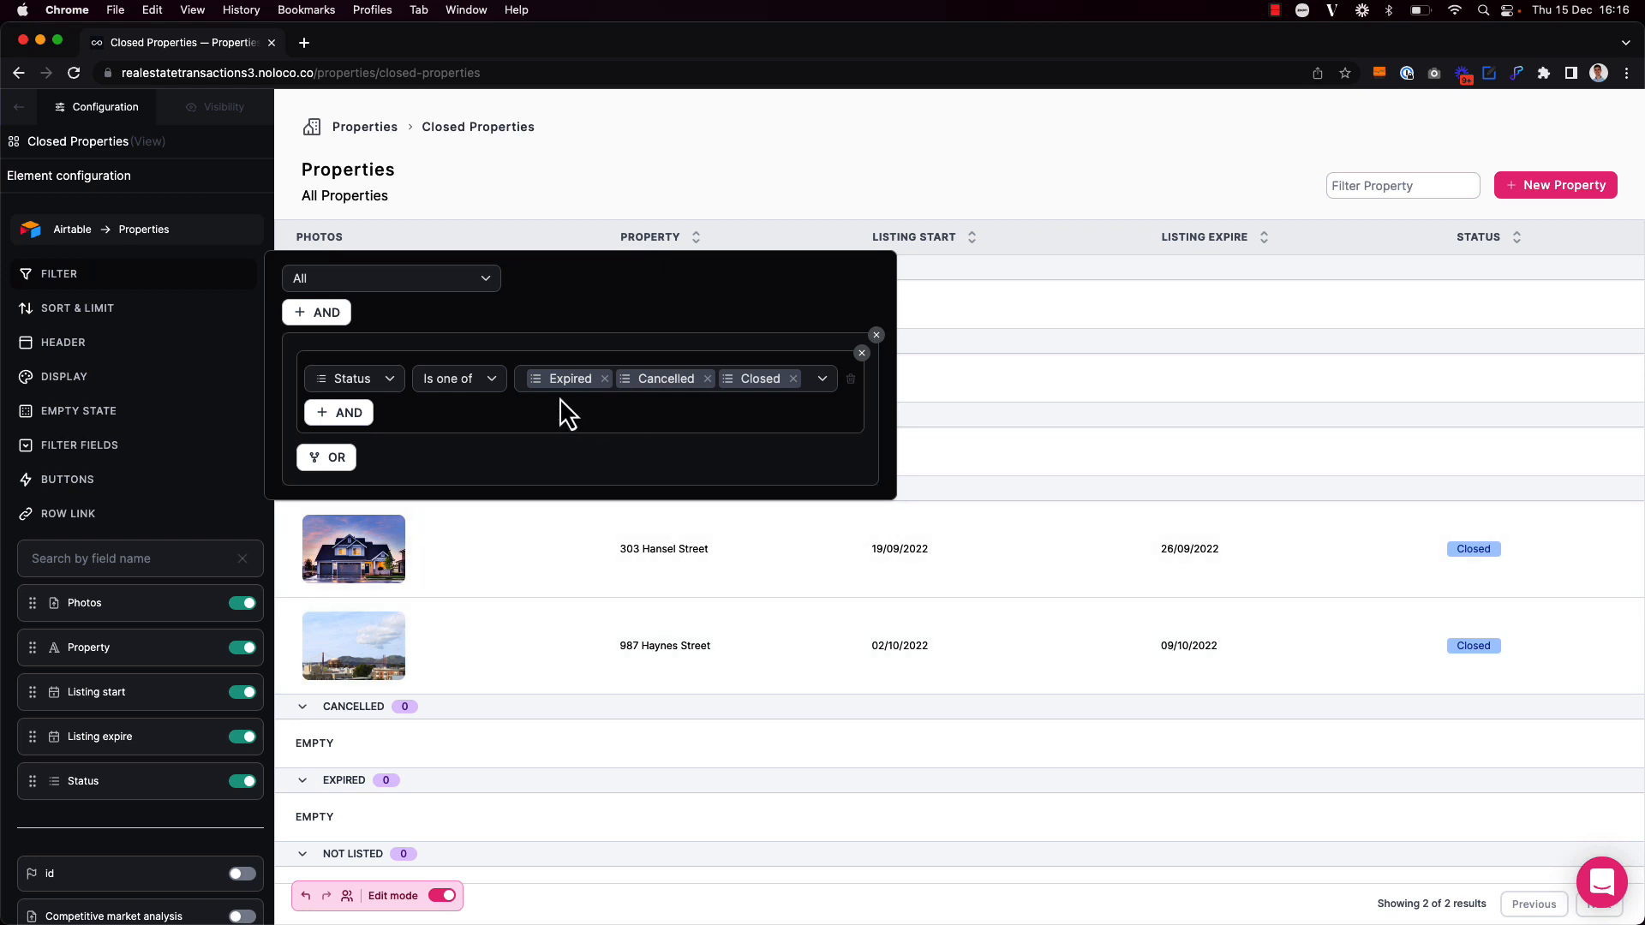
- Add an OR condition requiring Listing expire to be before today's Start of day, and close the filter settings
left_click(326, 458)
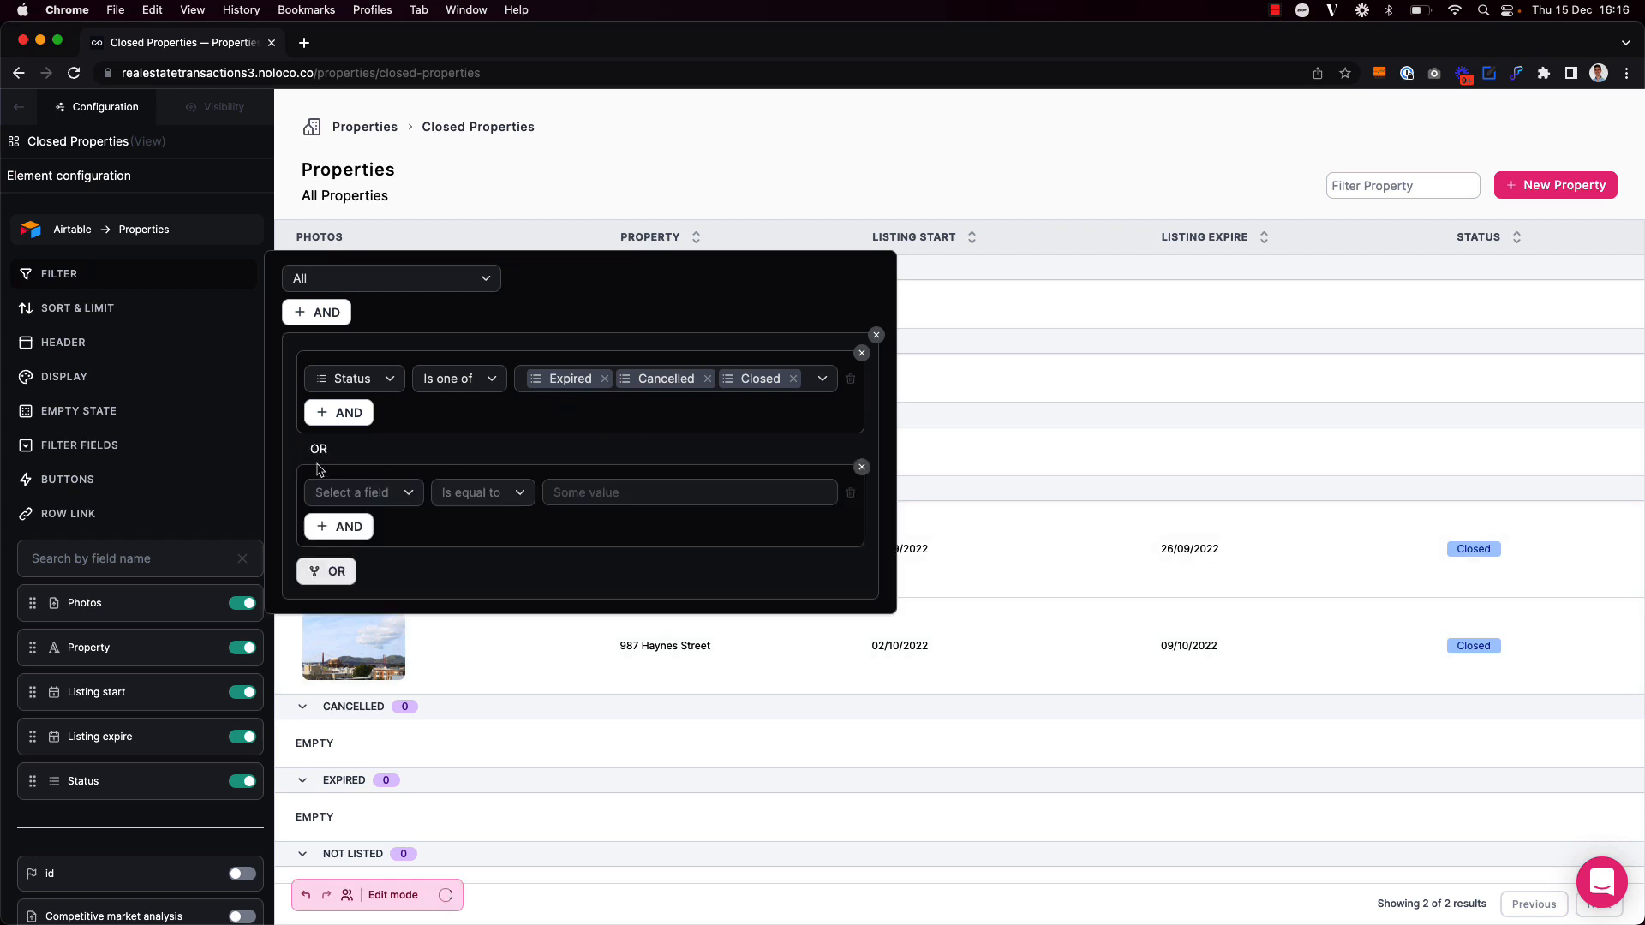
left_click(414, 496)
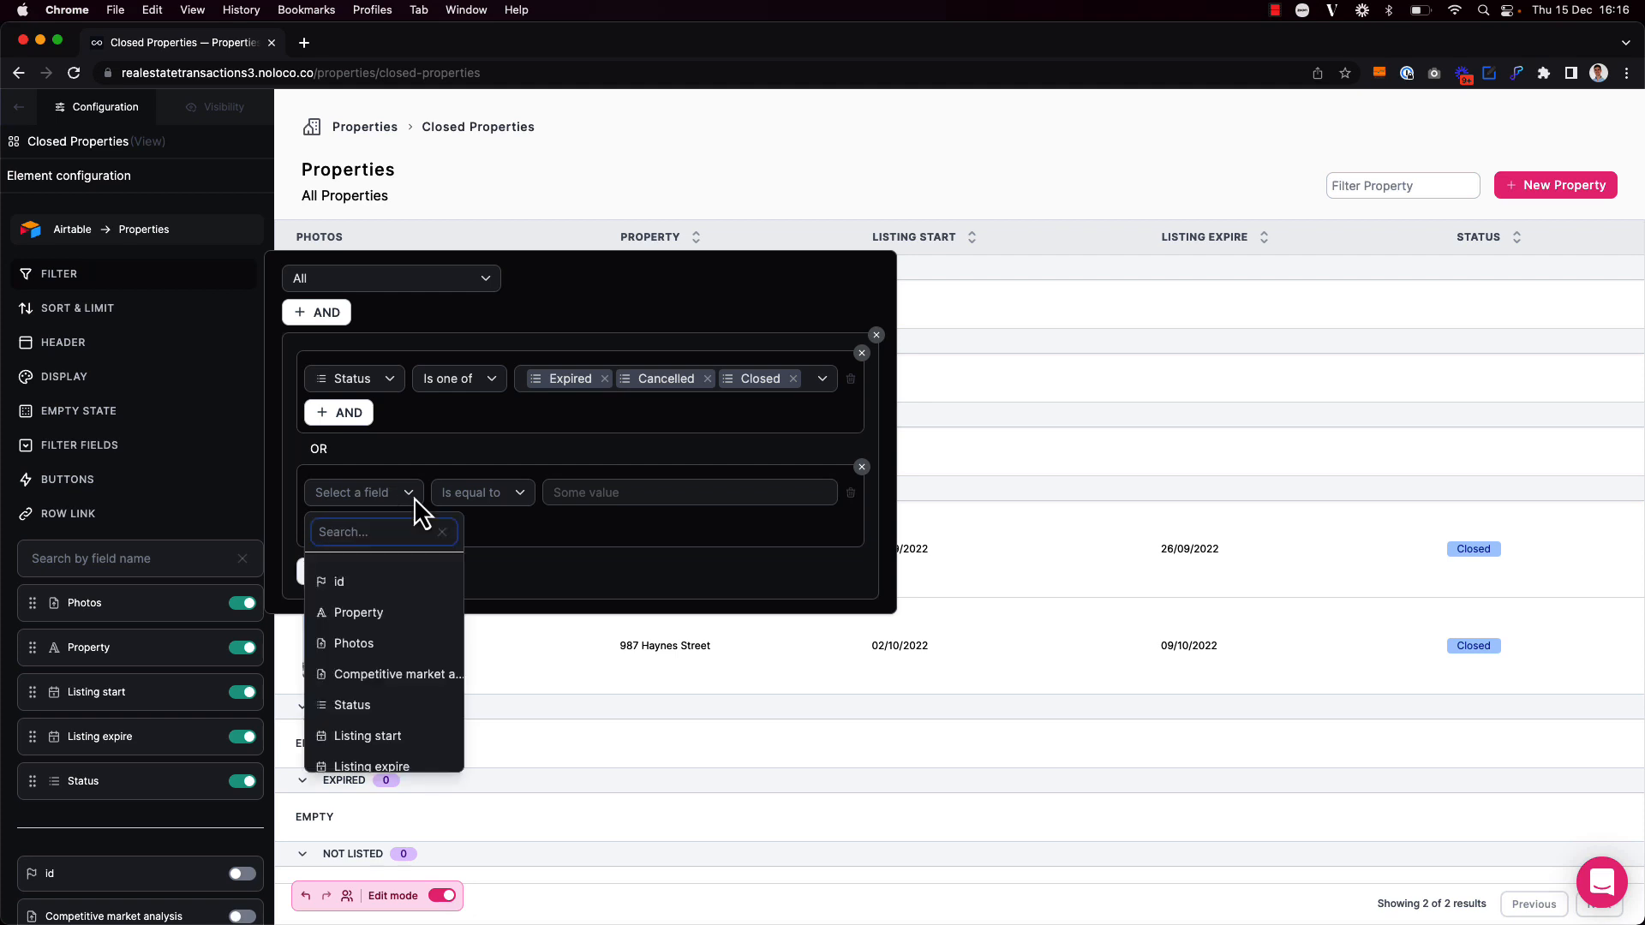
type("Listin")
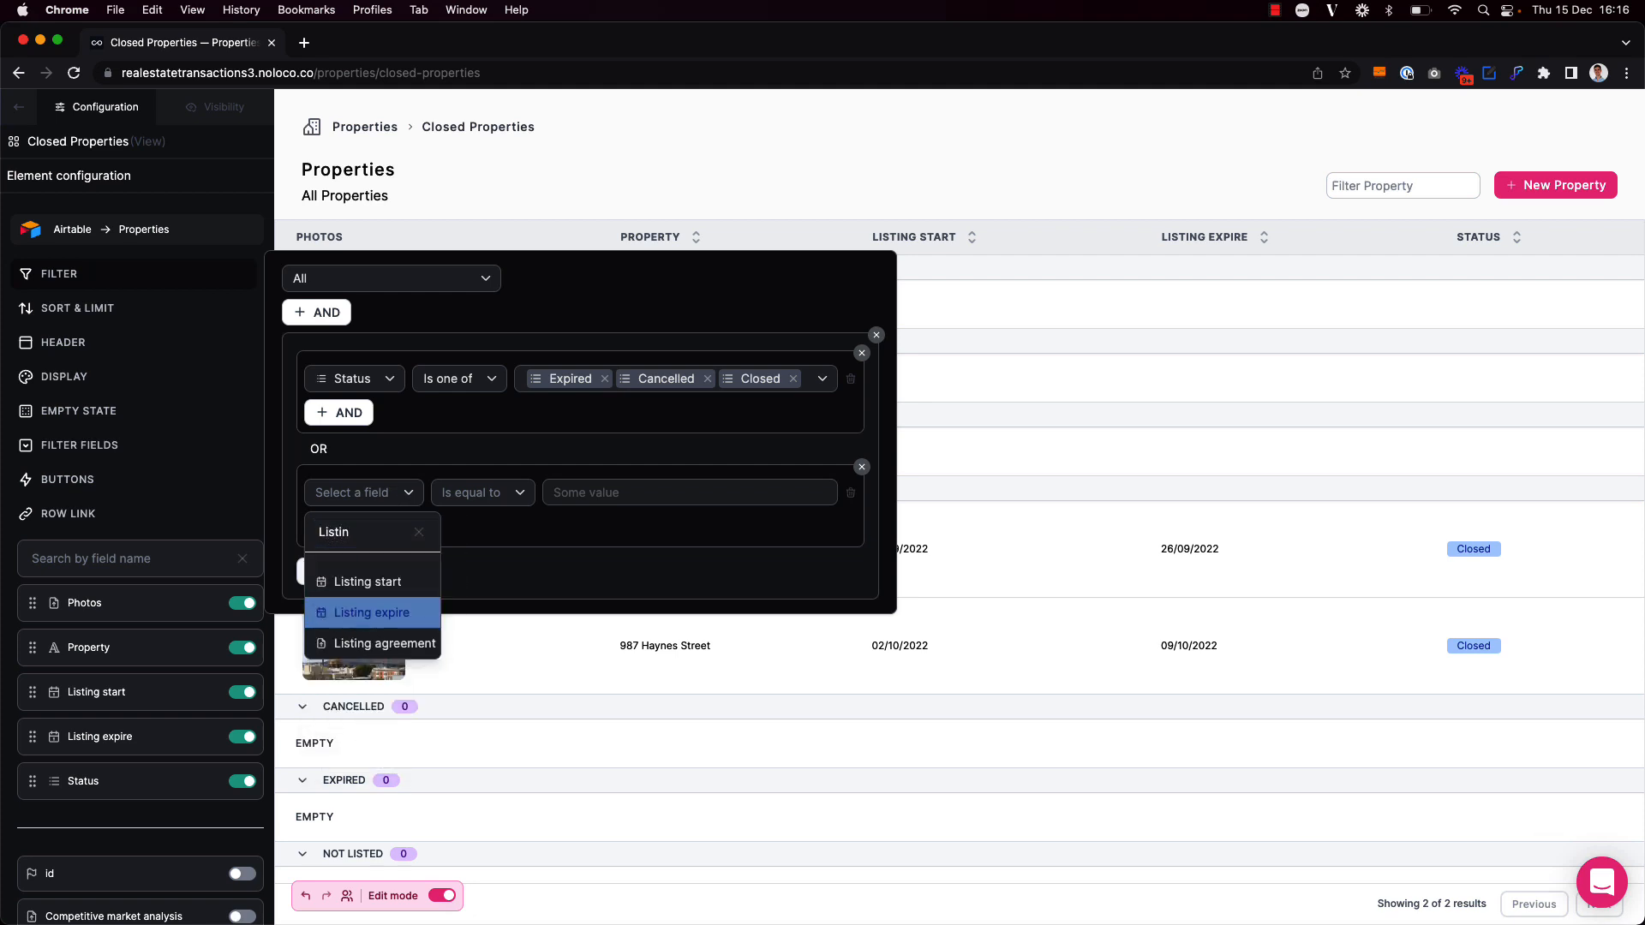
left_click(343, 612)
left_click(530, 494)
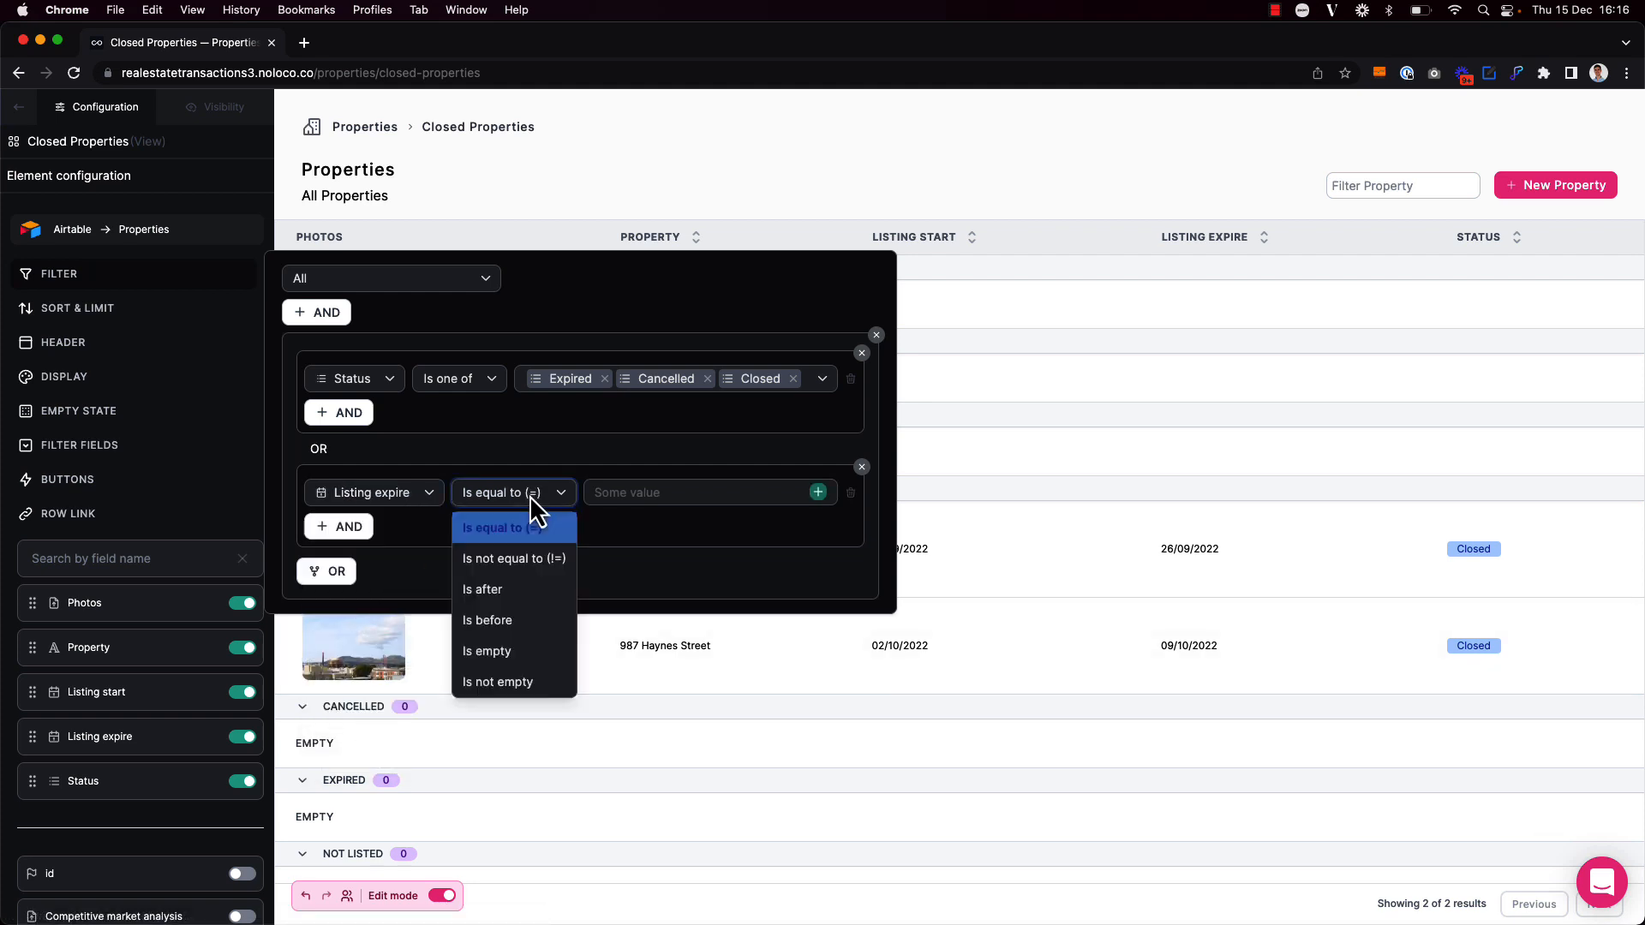
left_click(507, 620)
left_click(818, 492)
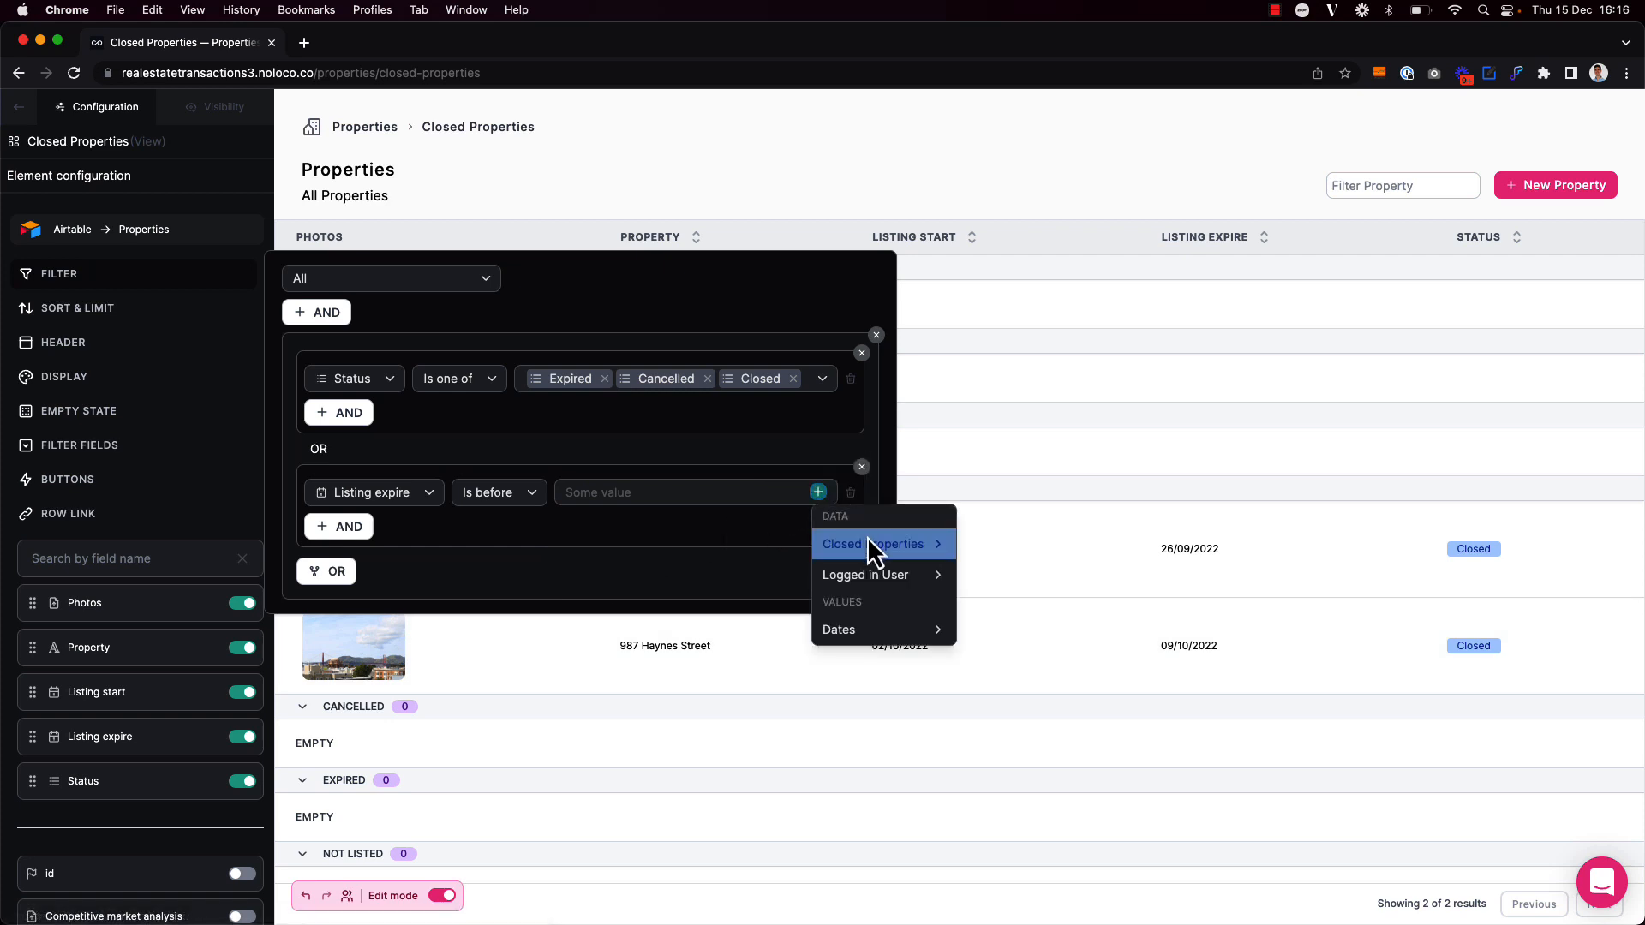
mouse_move(857, 626)
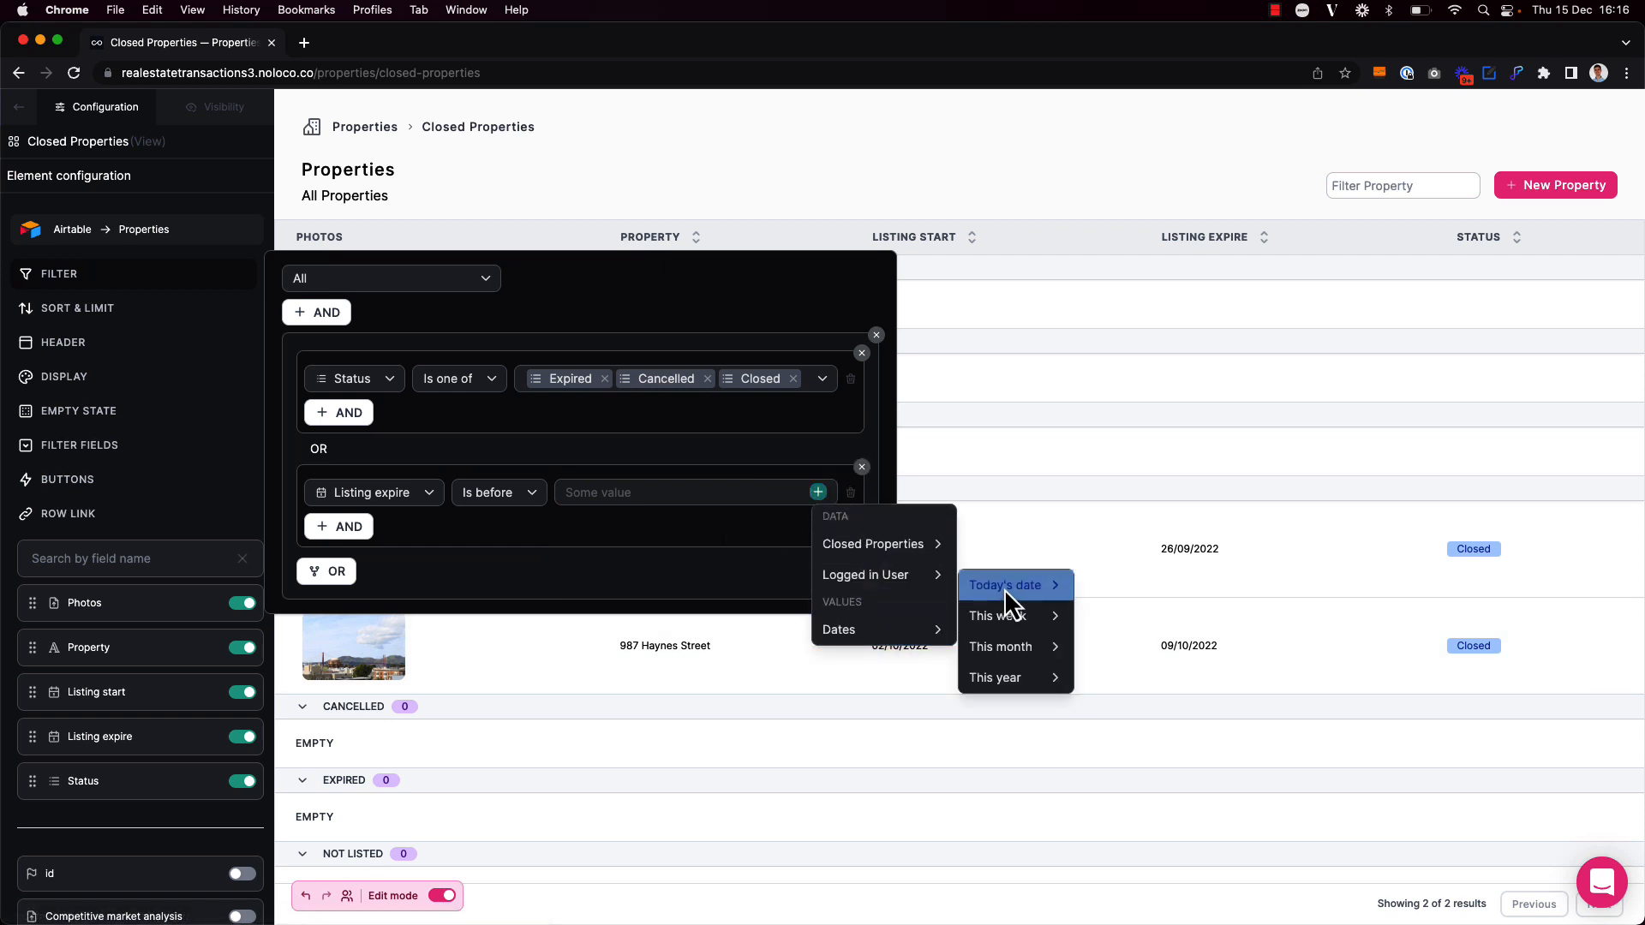
mouse_move(1003, 588)
left_click(1141, 580)
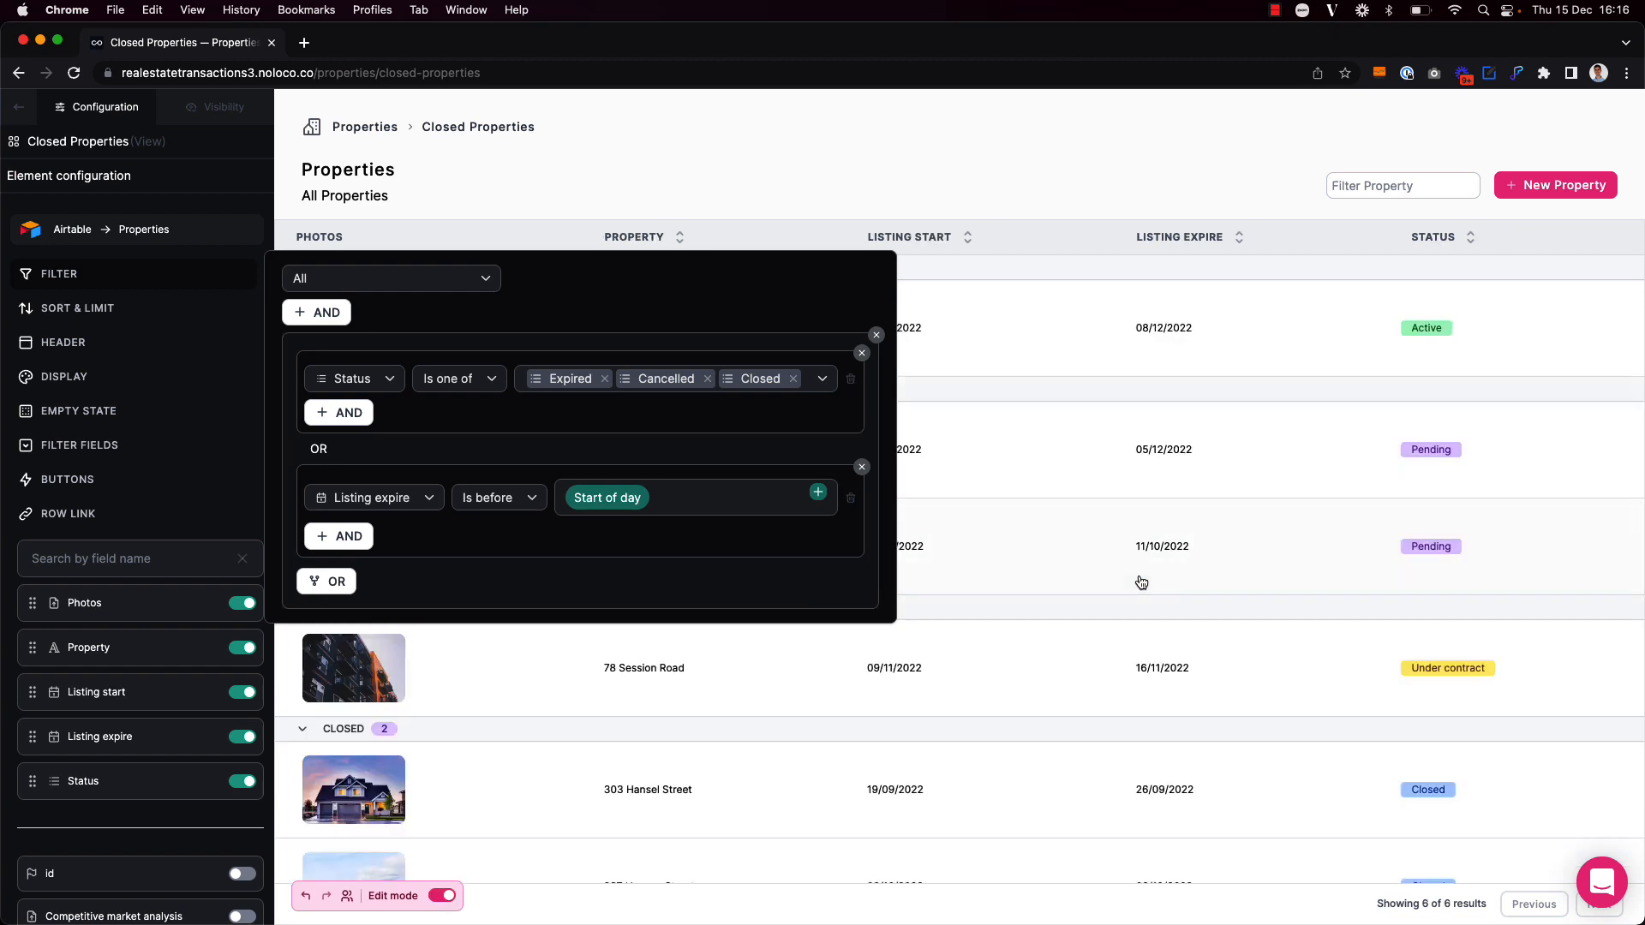
left_click(1138, 580)
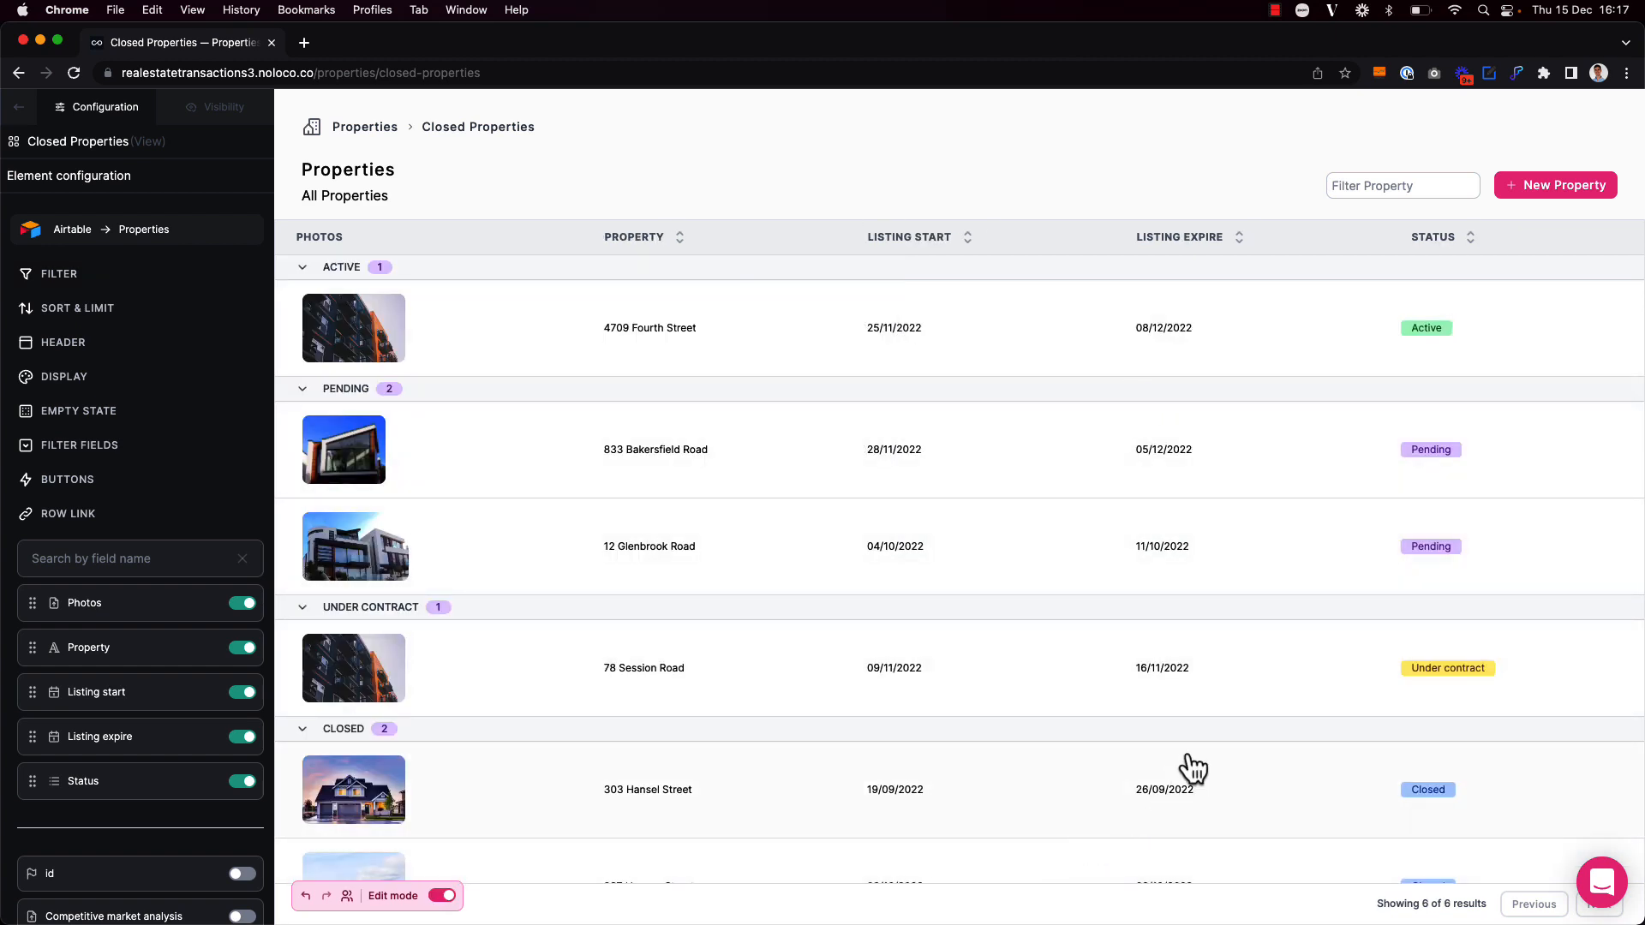
scroll(1191, 767, "down", 5)
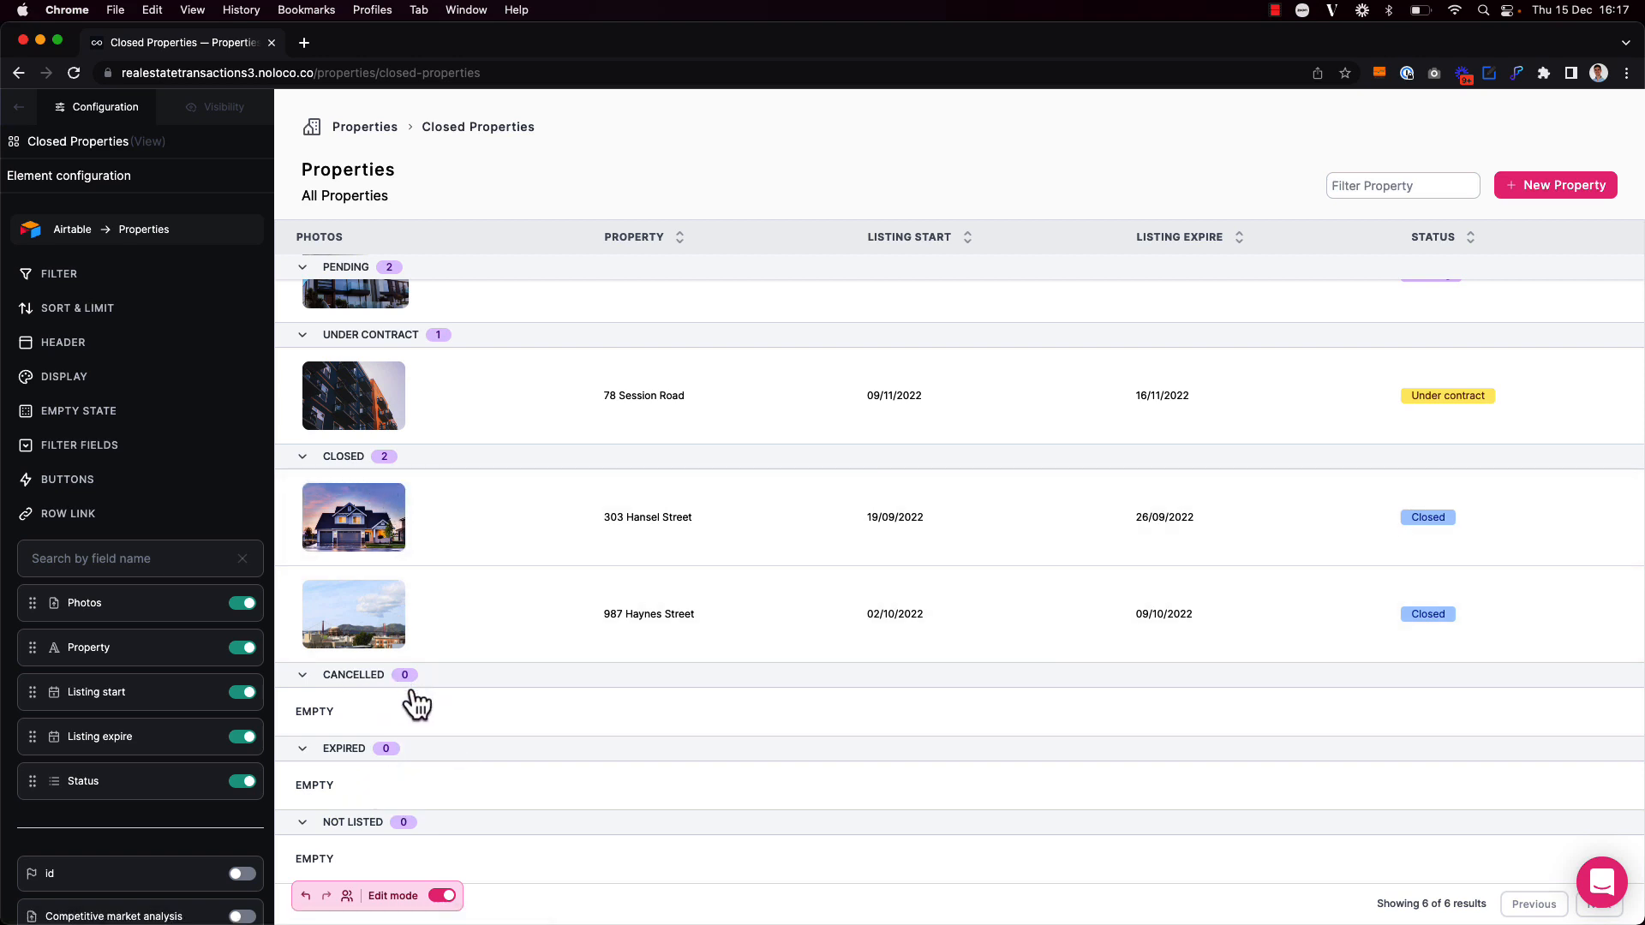
scroll(495, 760, "up", 5)
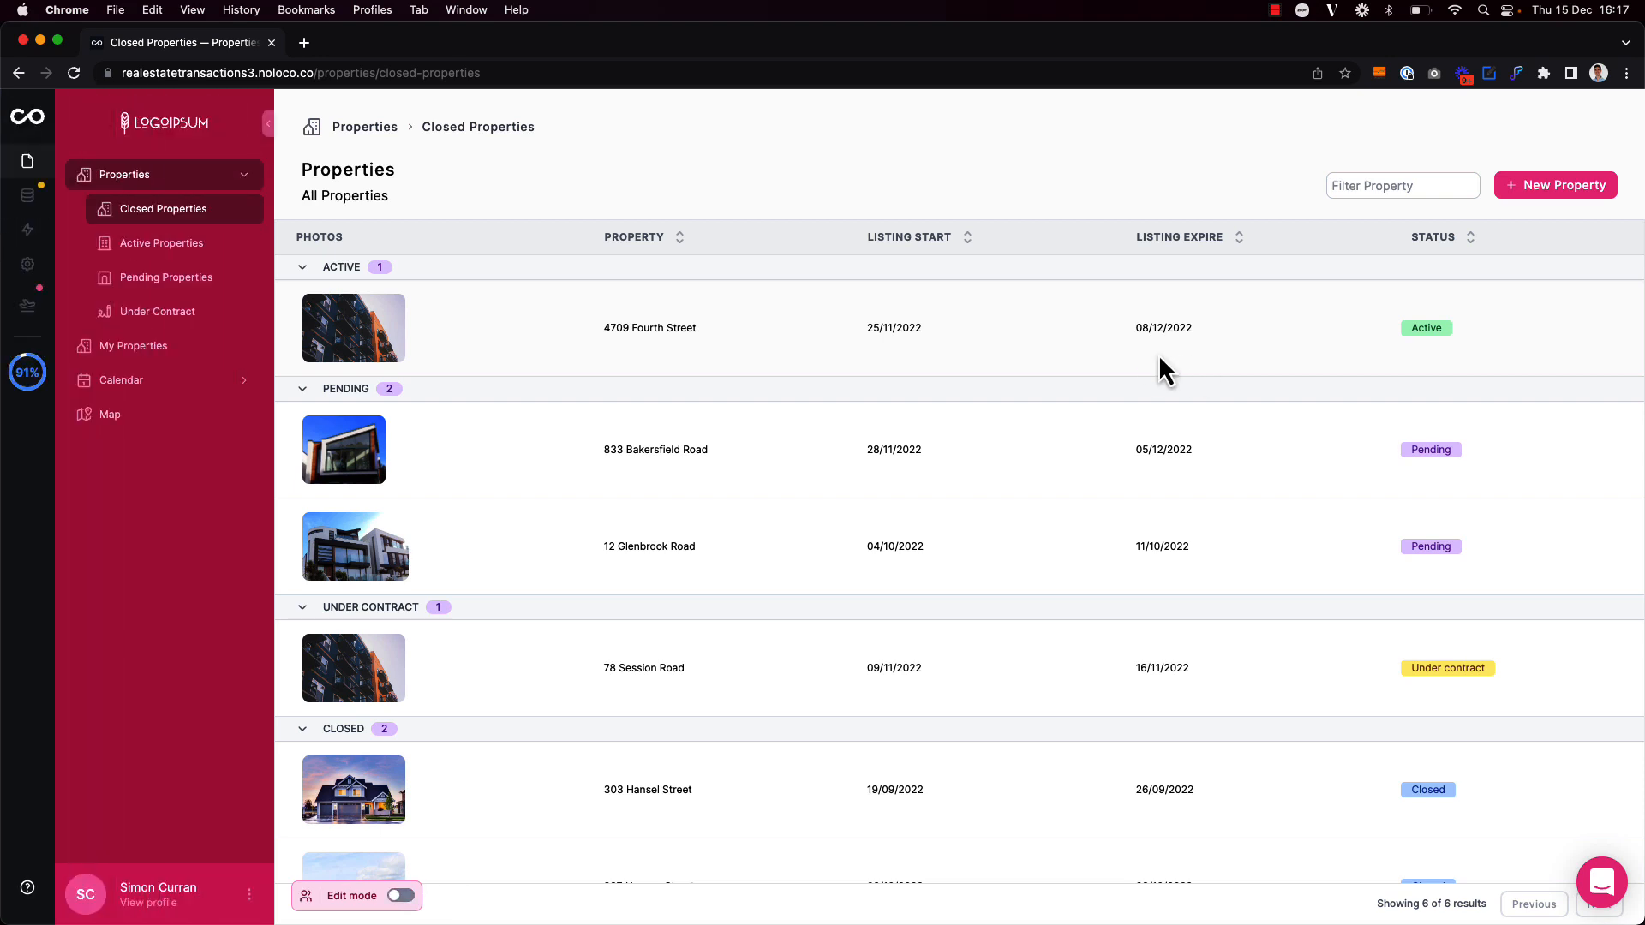
left_click(1088, 334)
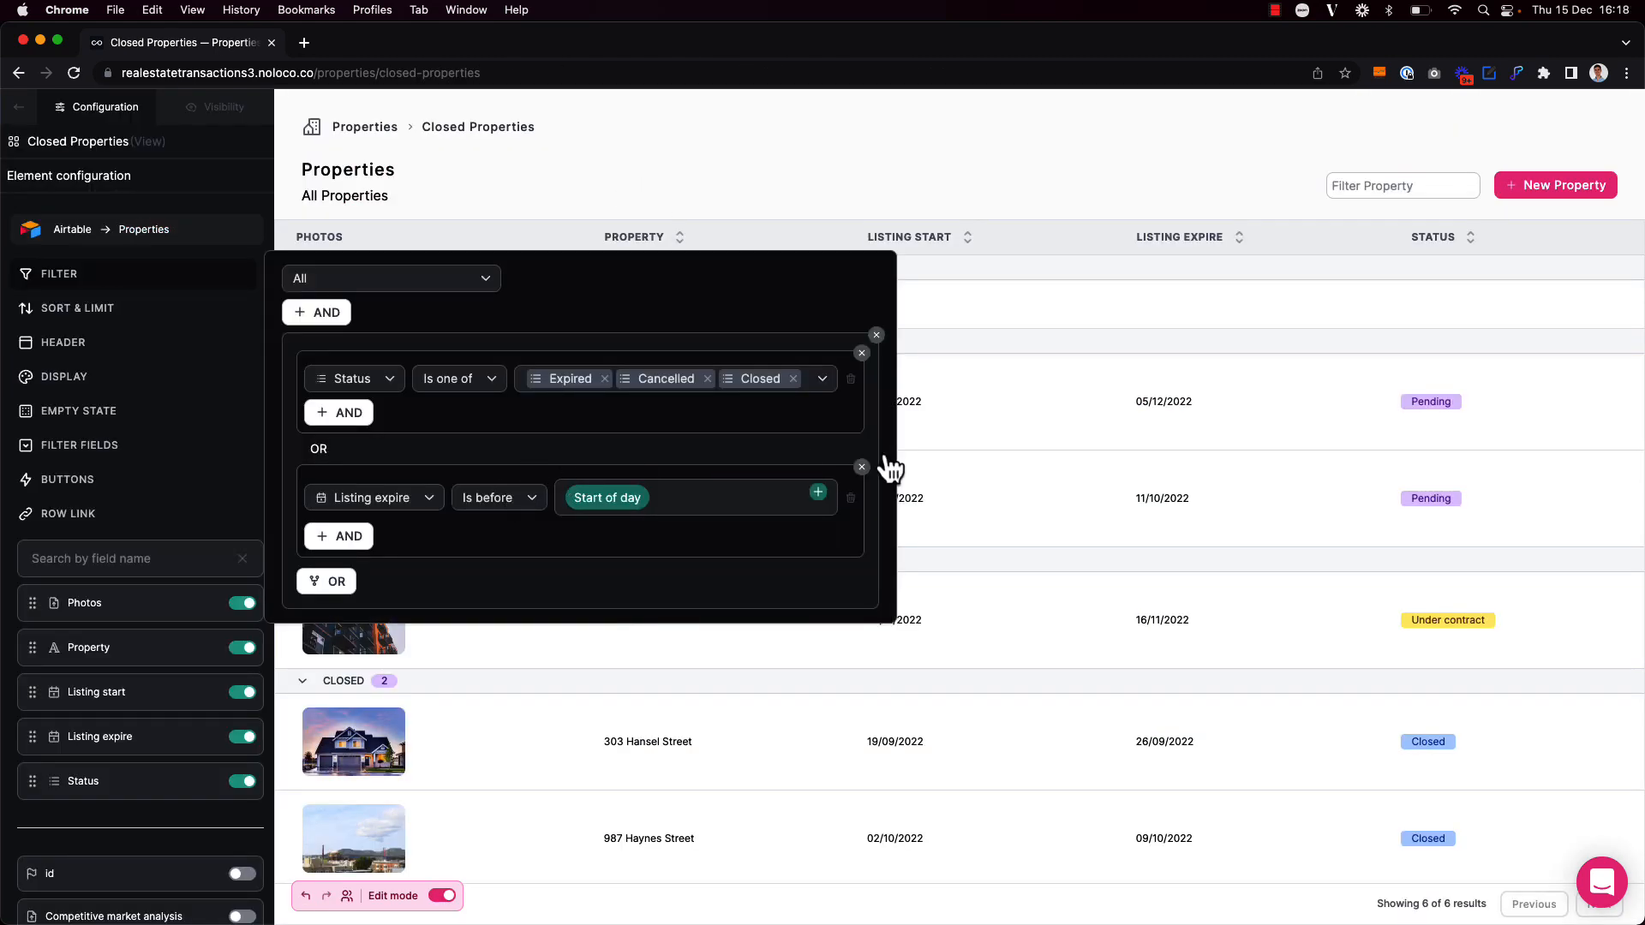
scroll(1183, 568, "down", 5)
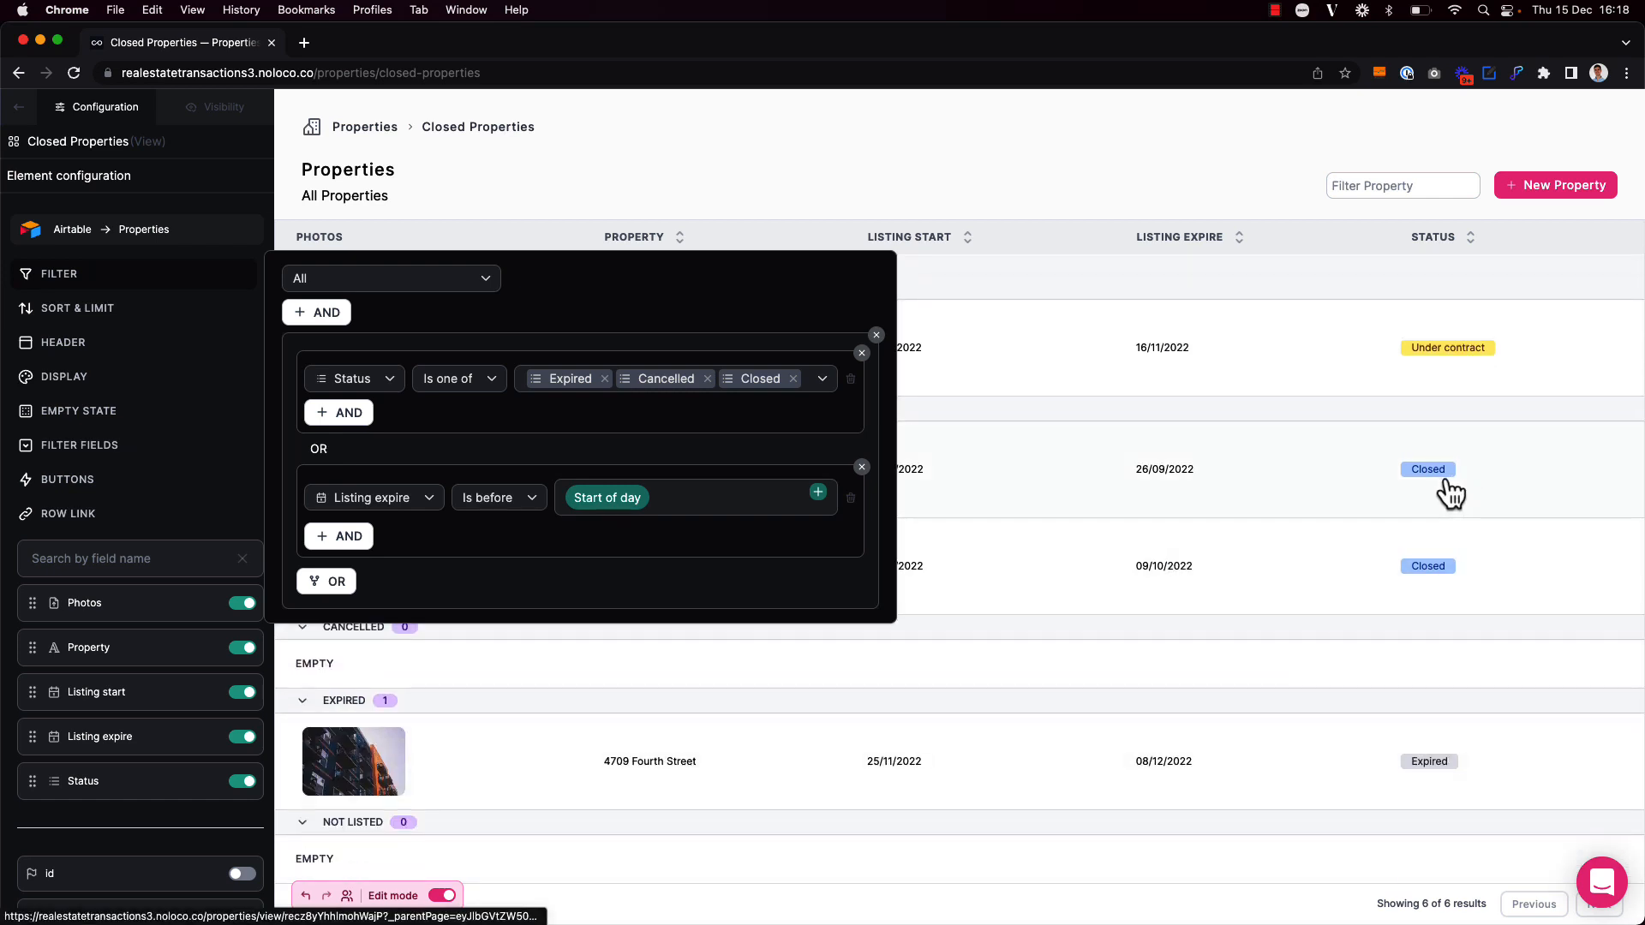
scroll(1161, 467, "up", 5)
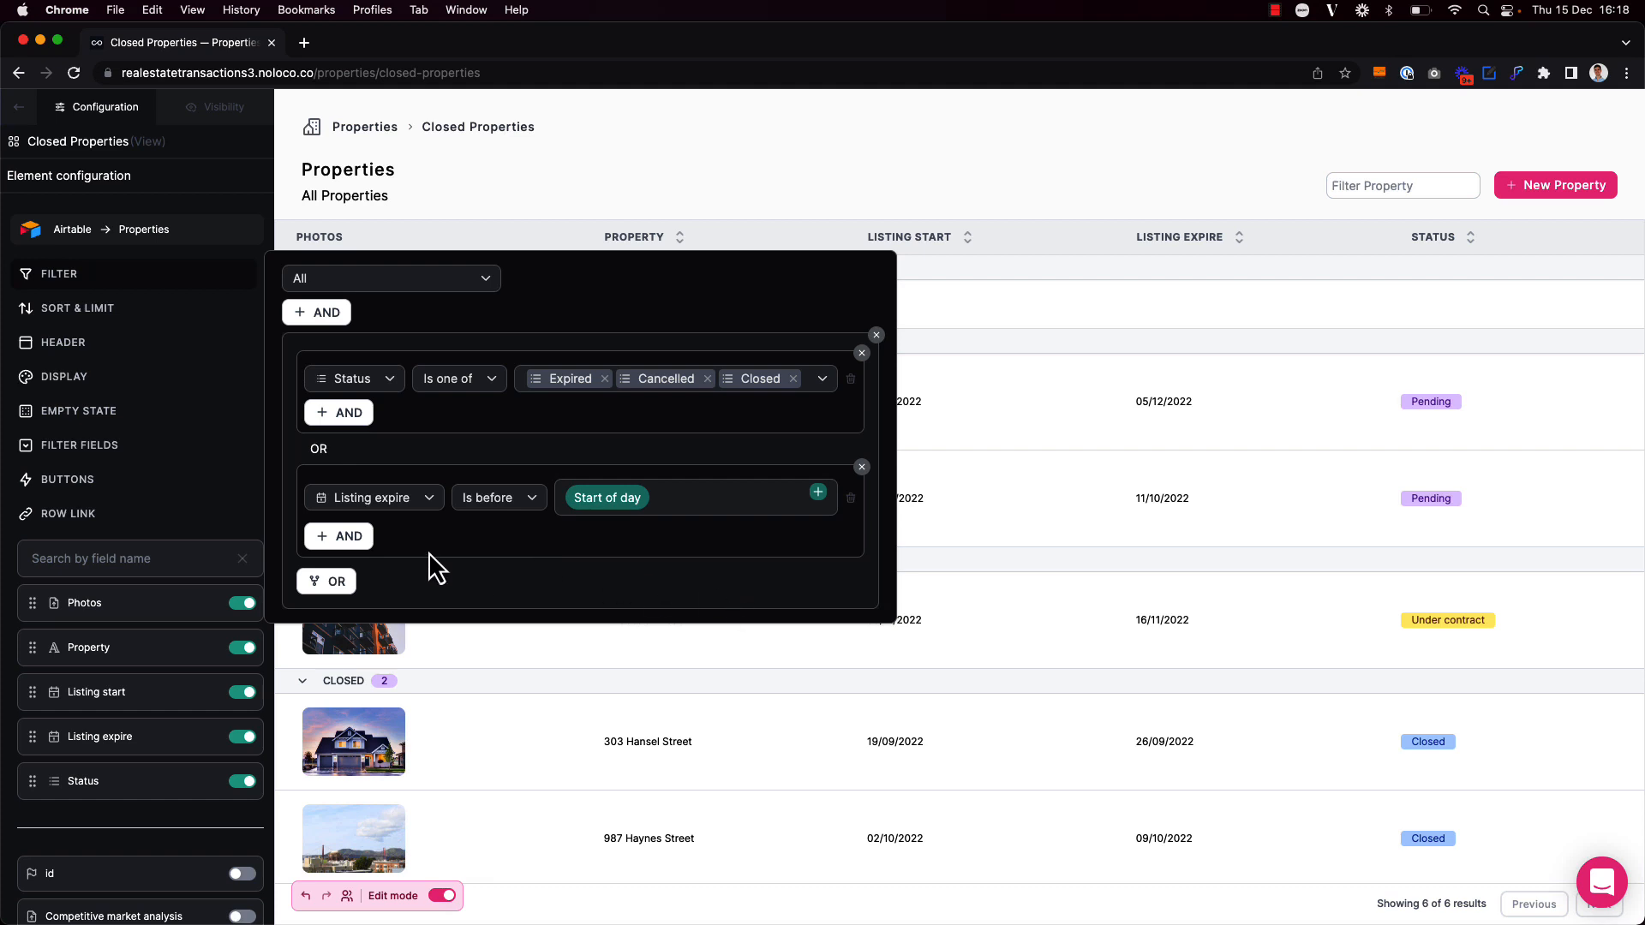
- Add an AND condition to the Listing expire group requiring Price now to be greater than 100,000, and leave the view configuration
left_click(343, 536)
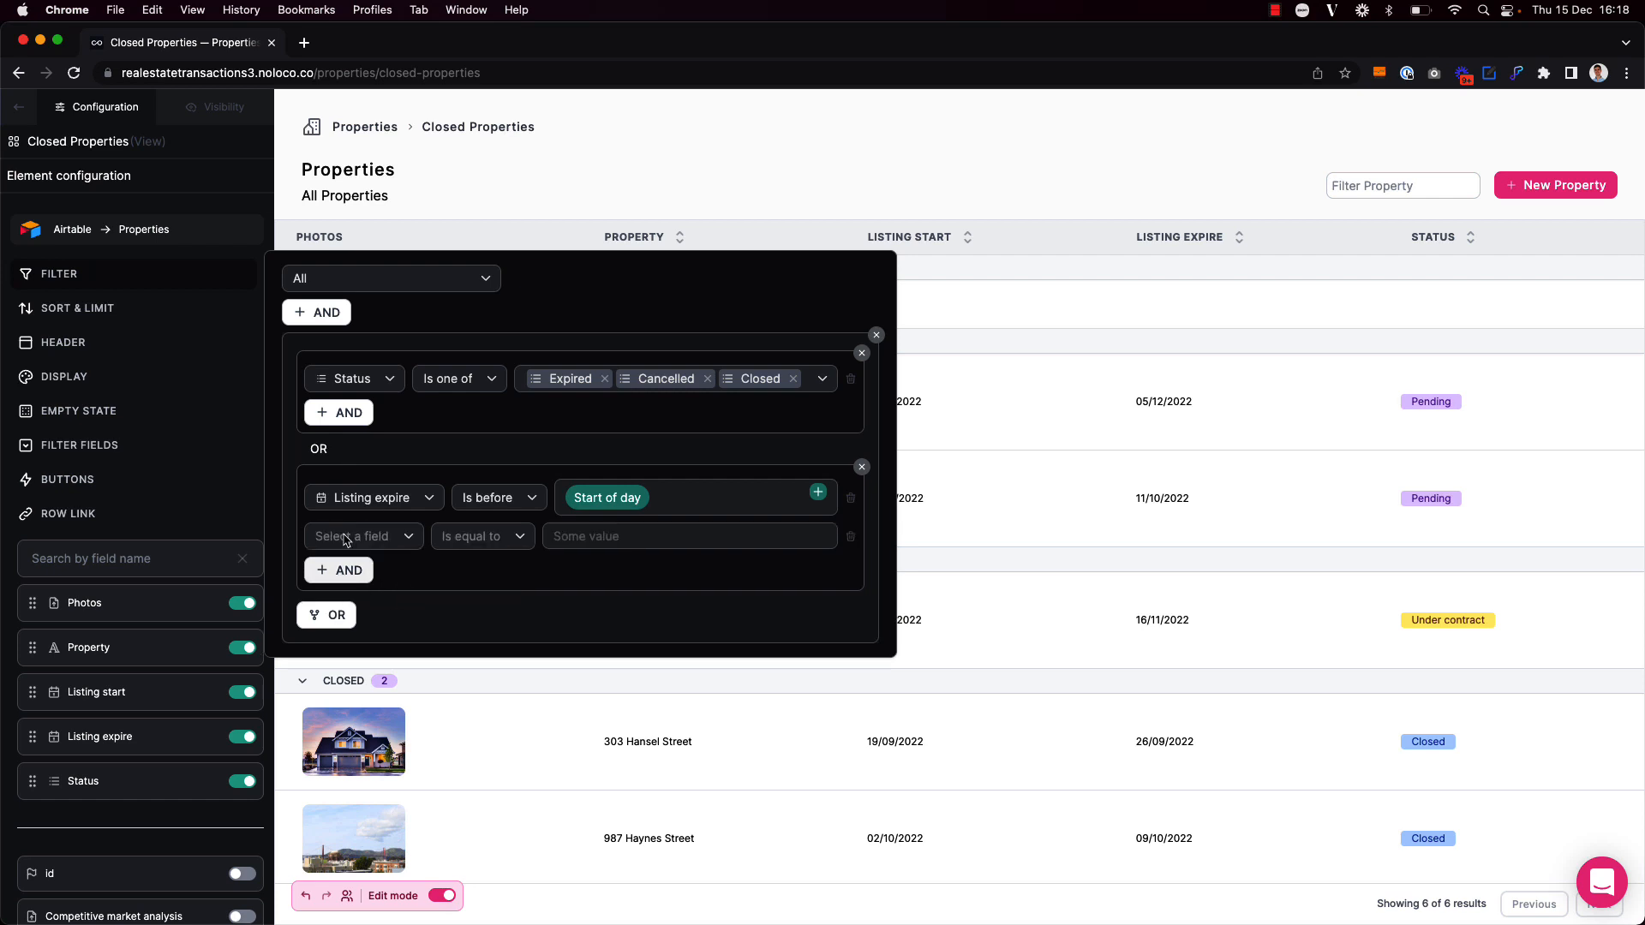
left_click(351, 536)
type("pri")
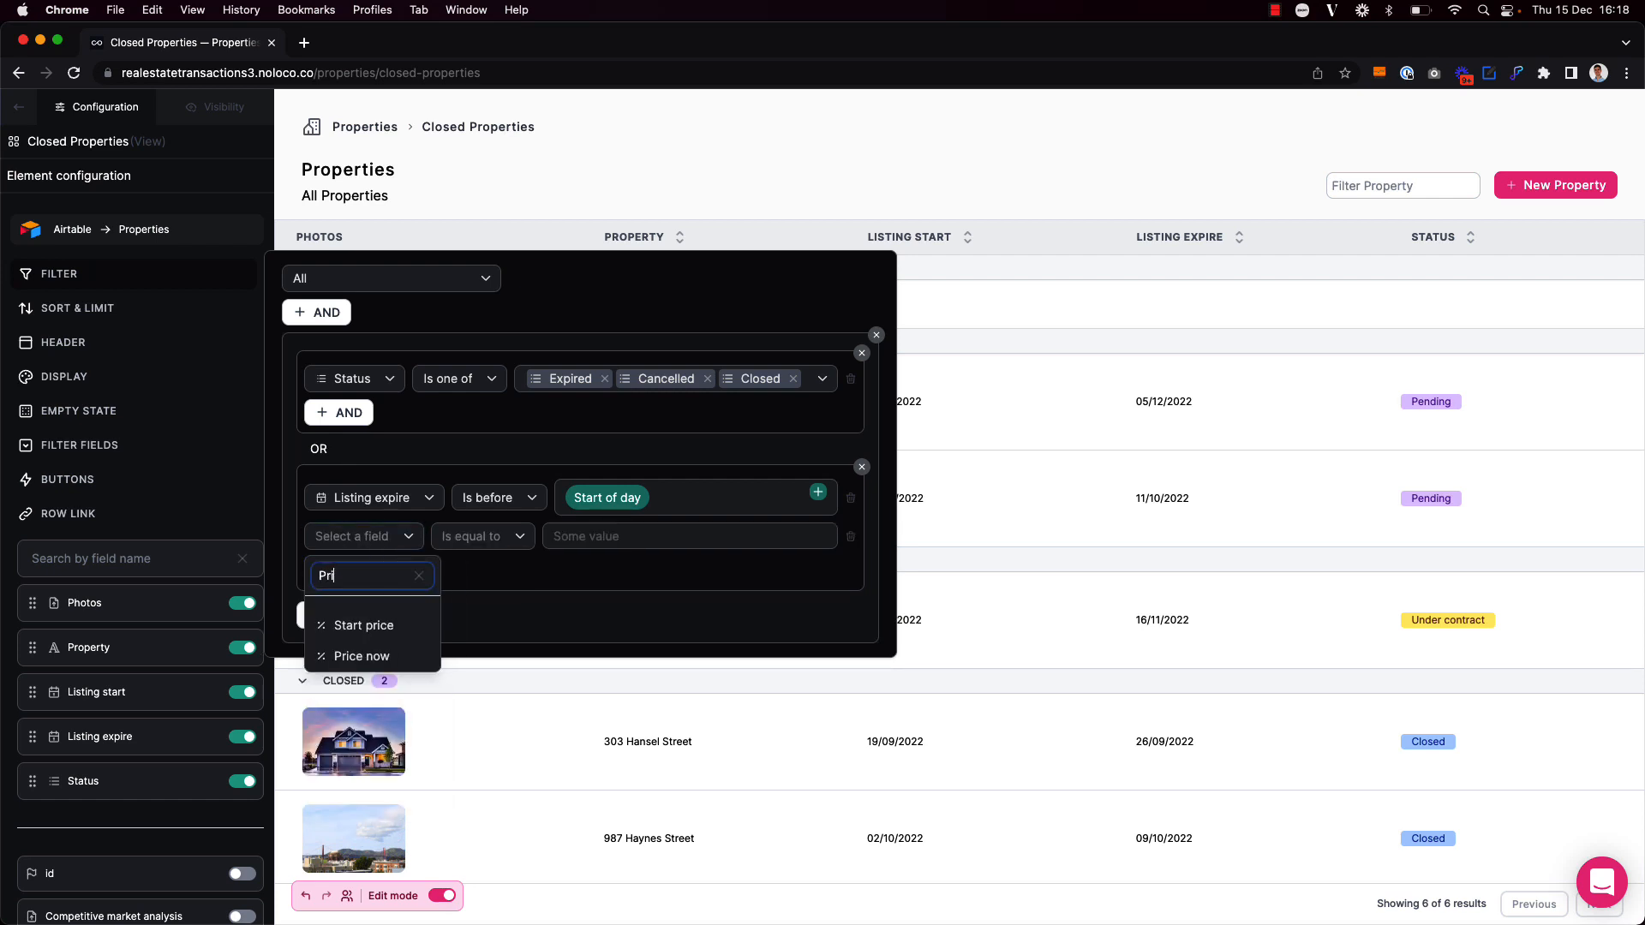
left_click(382, 655)
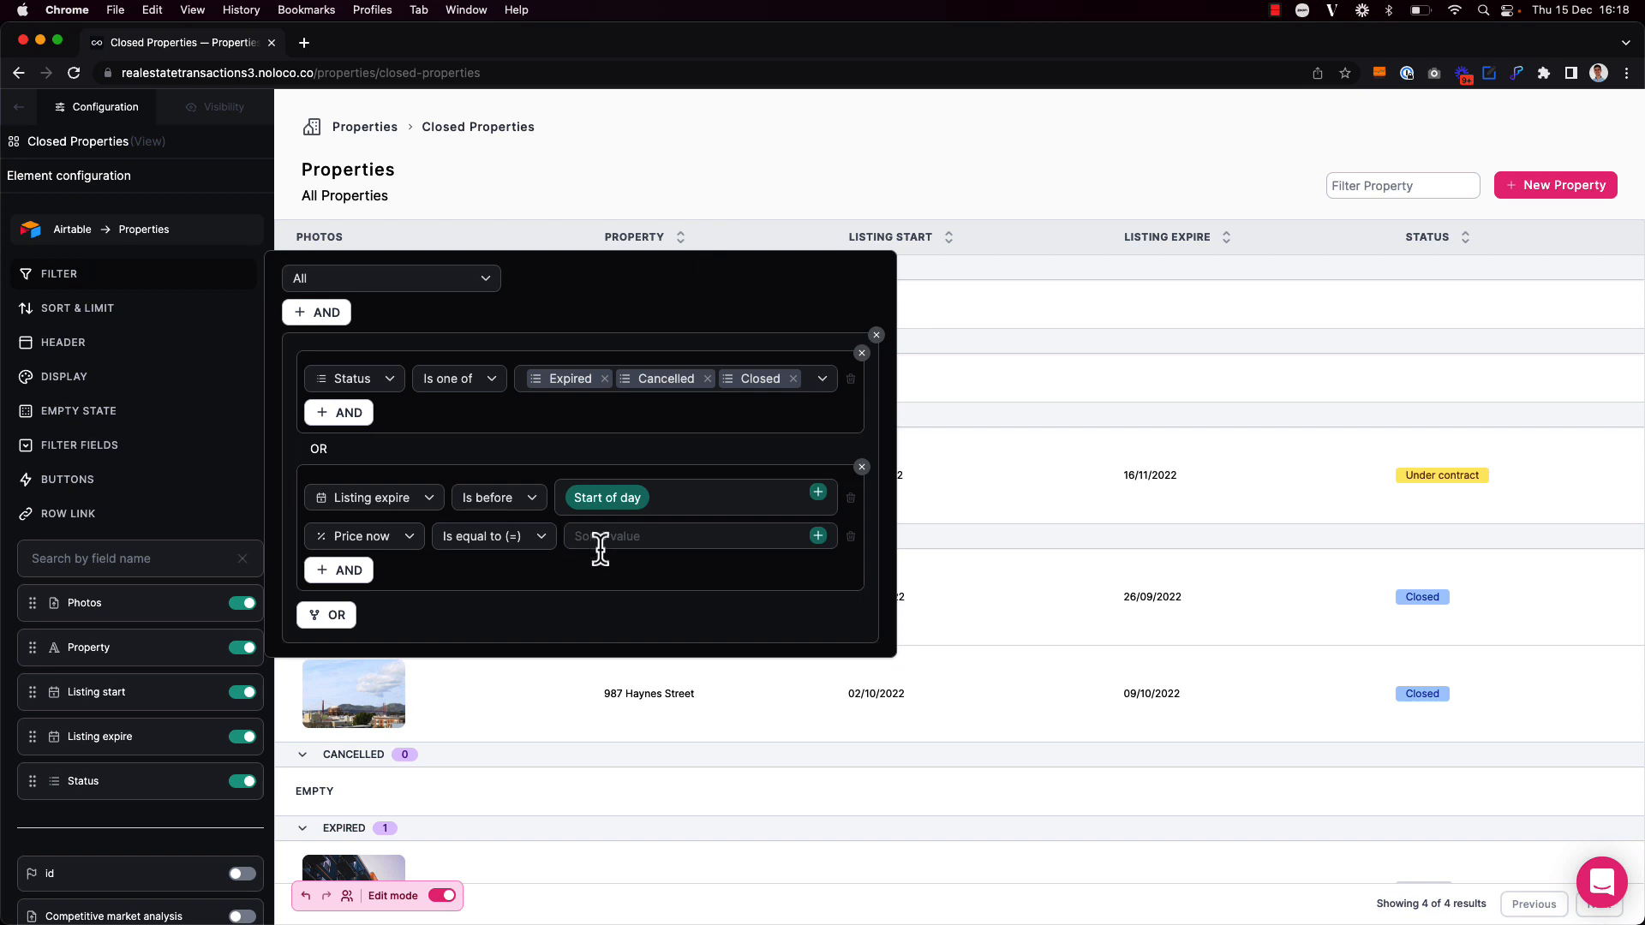
left_click(521, 537)
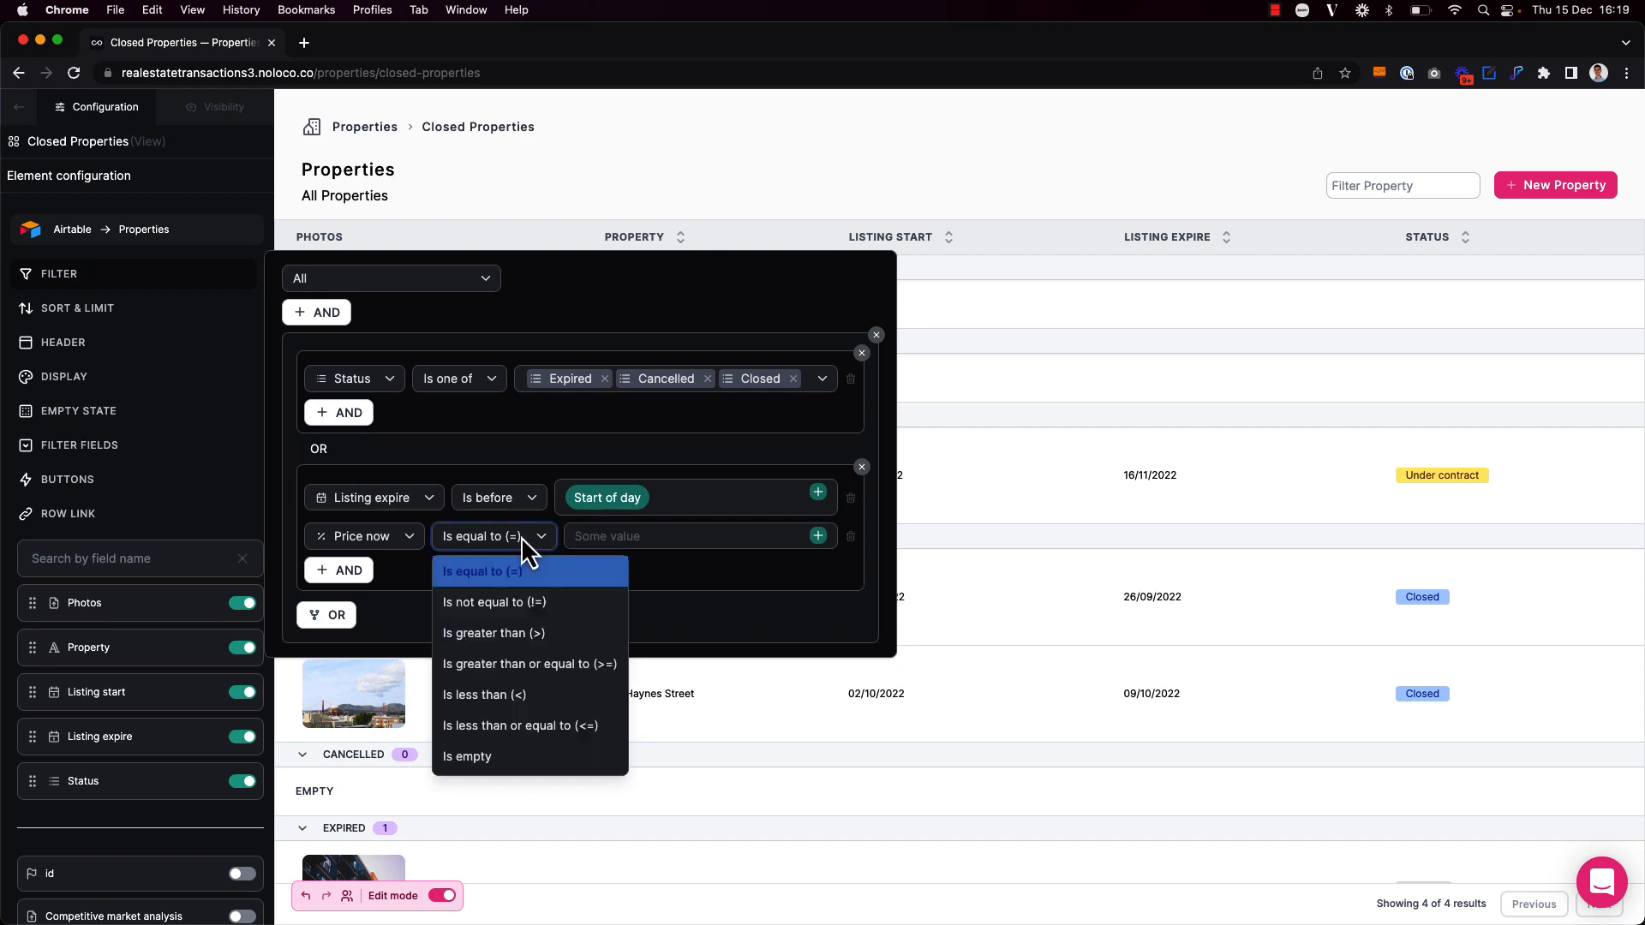
left_click(529, 641)
left_click(609, 536)
type("100")
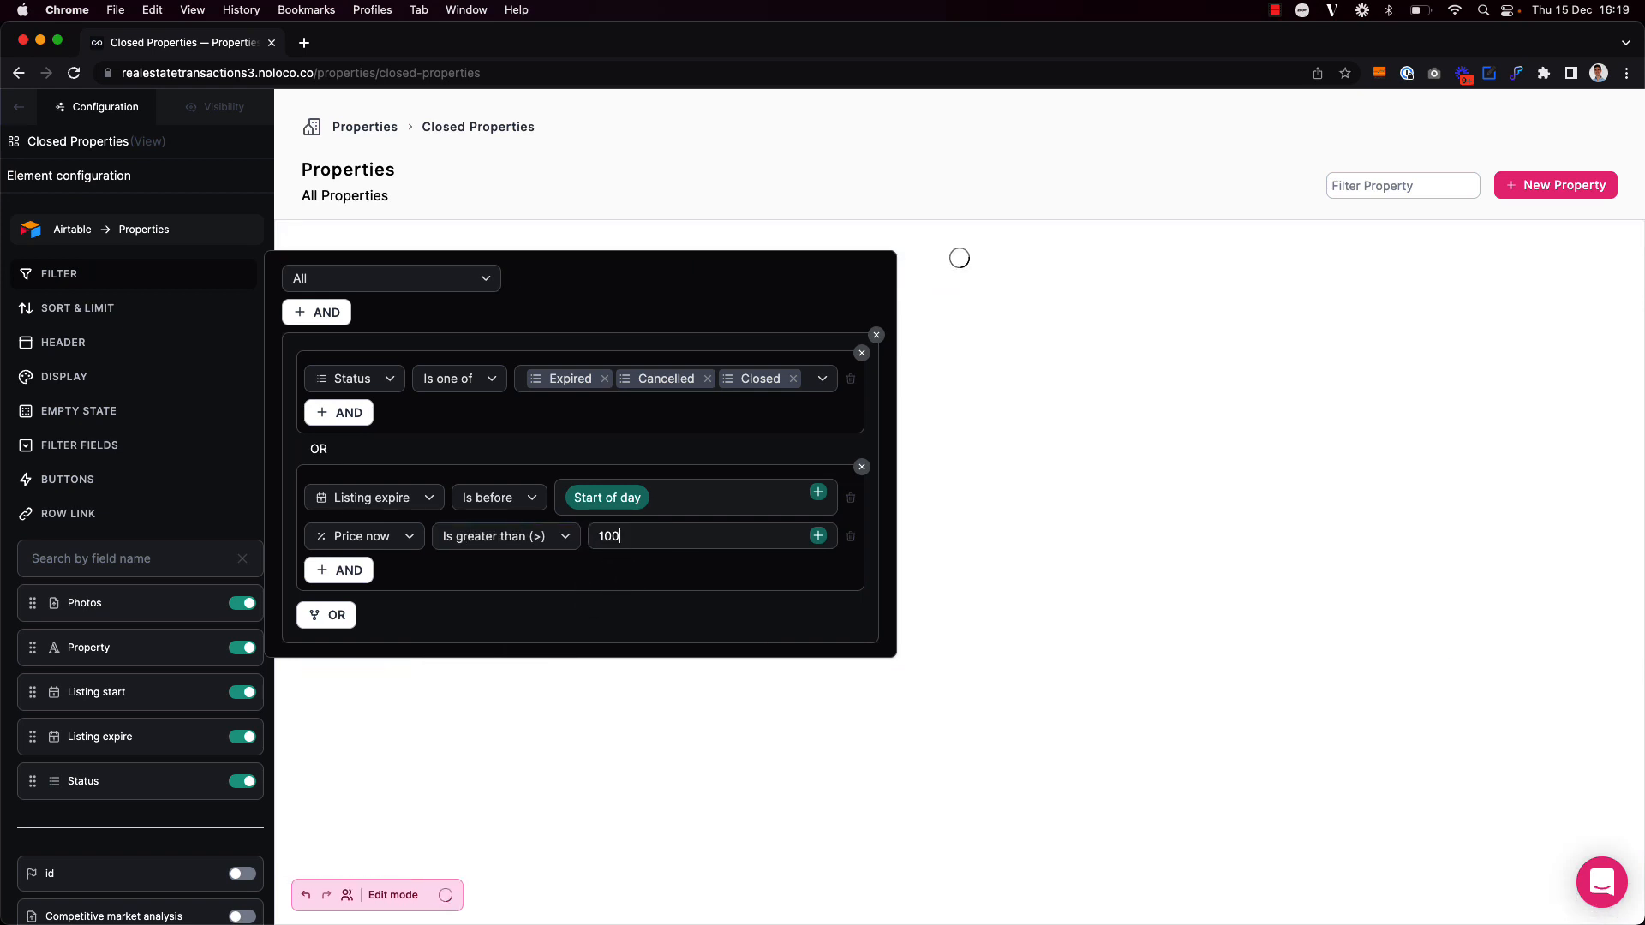
type(",000")
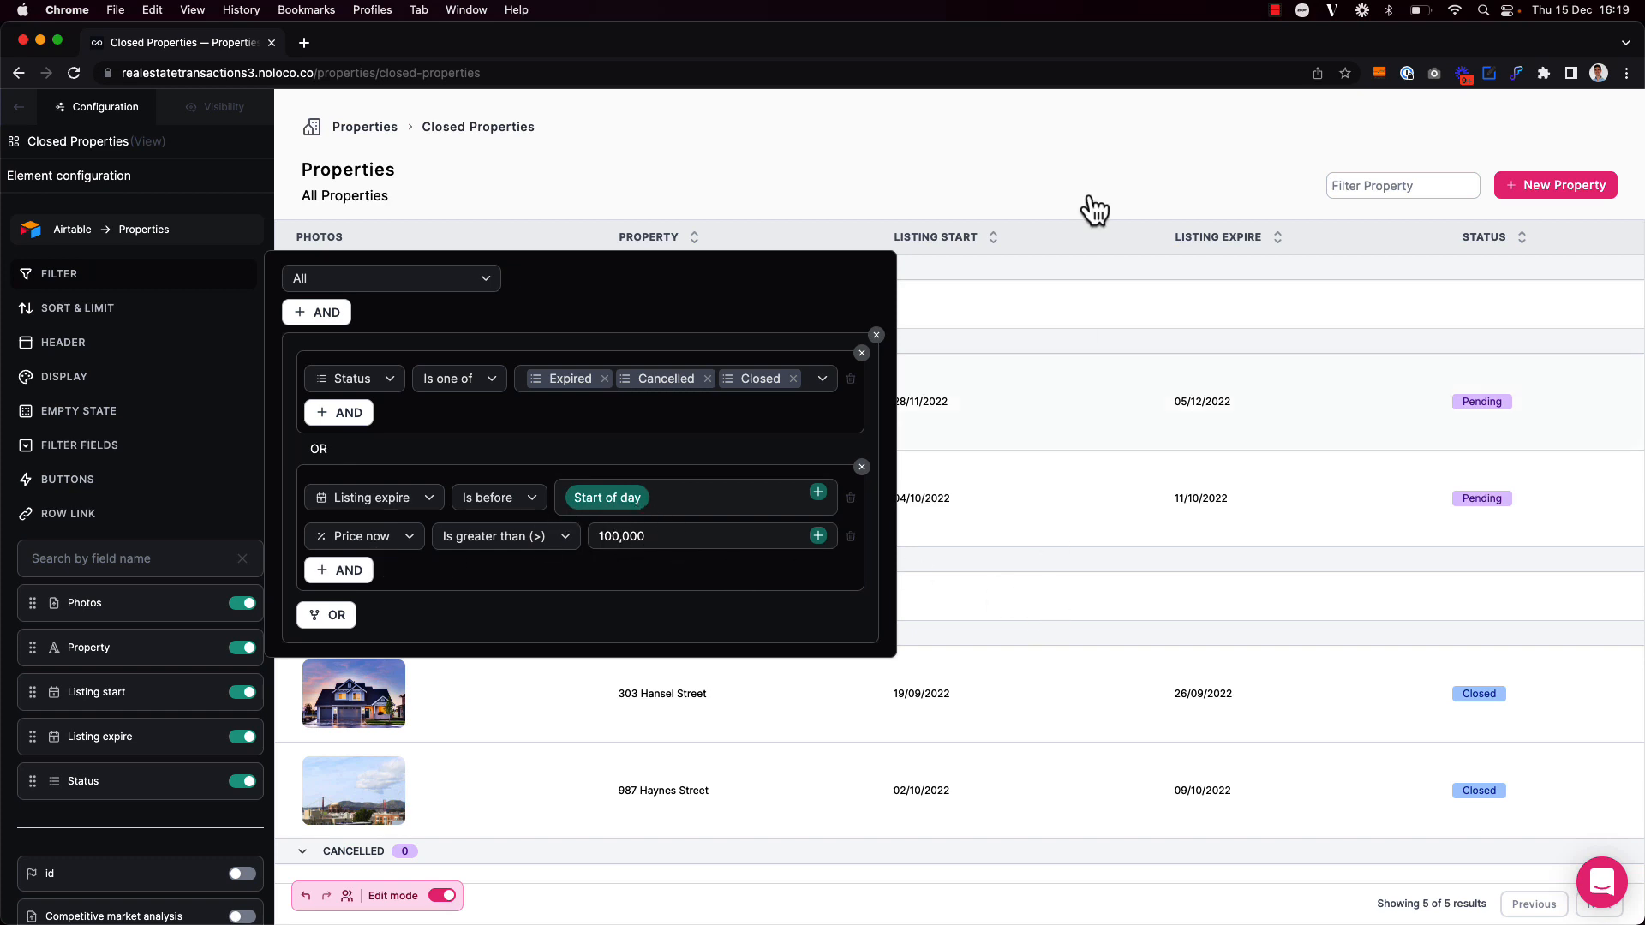
left_click(19, 106)
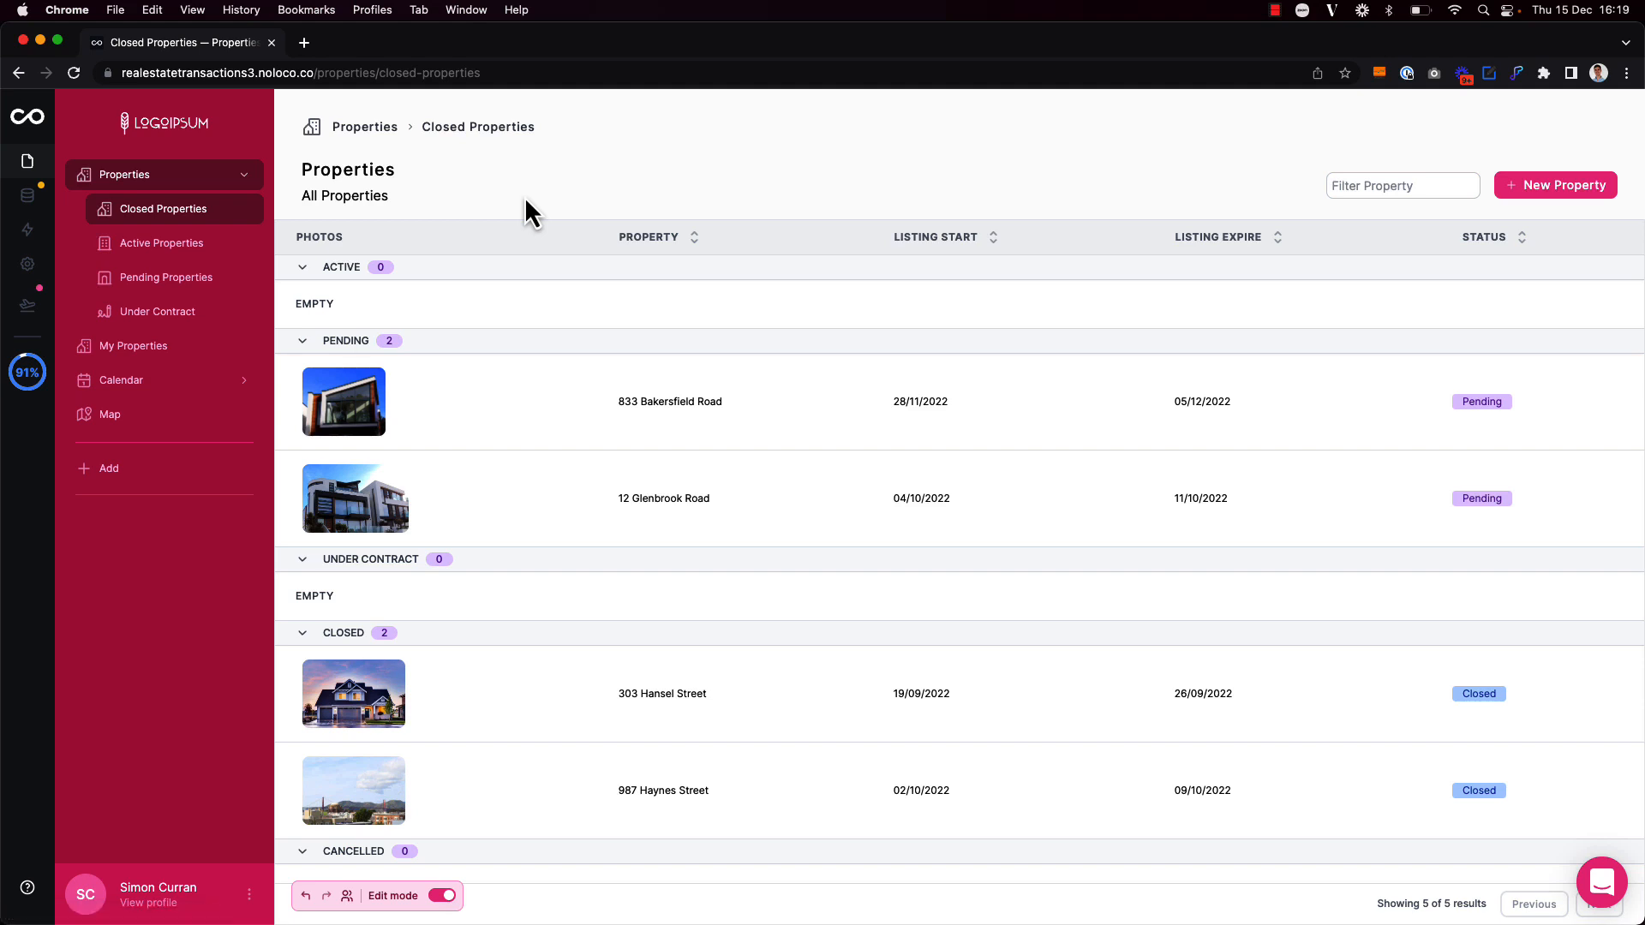